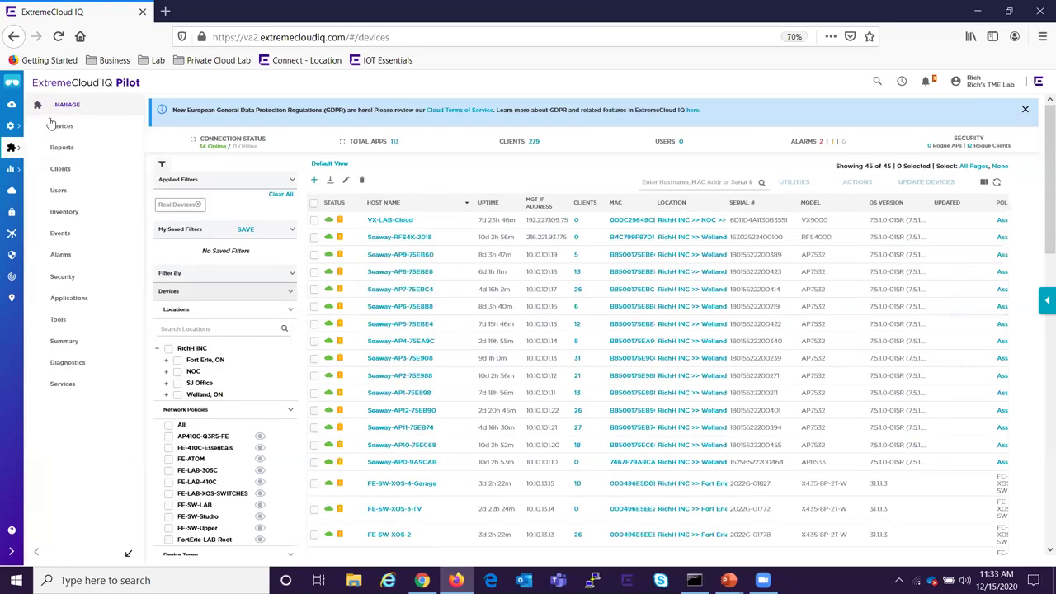
# Open the managed devices list and look through the listed access points and switches with their status and policy.
pyautogui.click(62, 134)
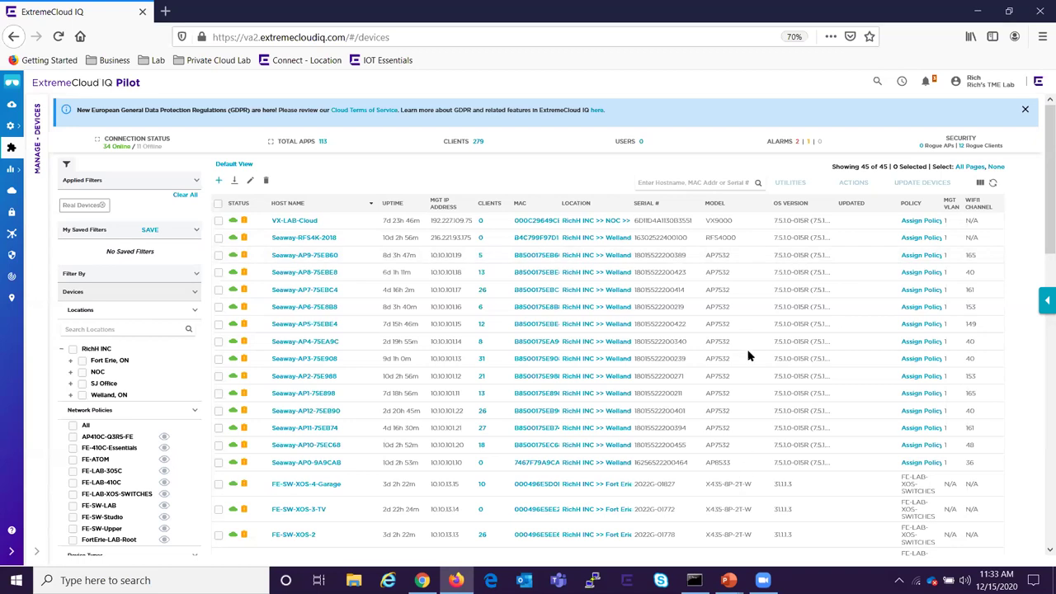
pyautogui.scroll(-3, 728, 423)
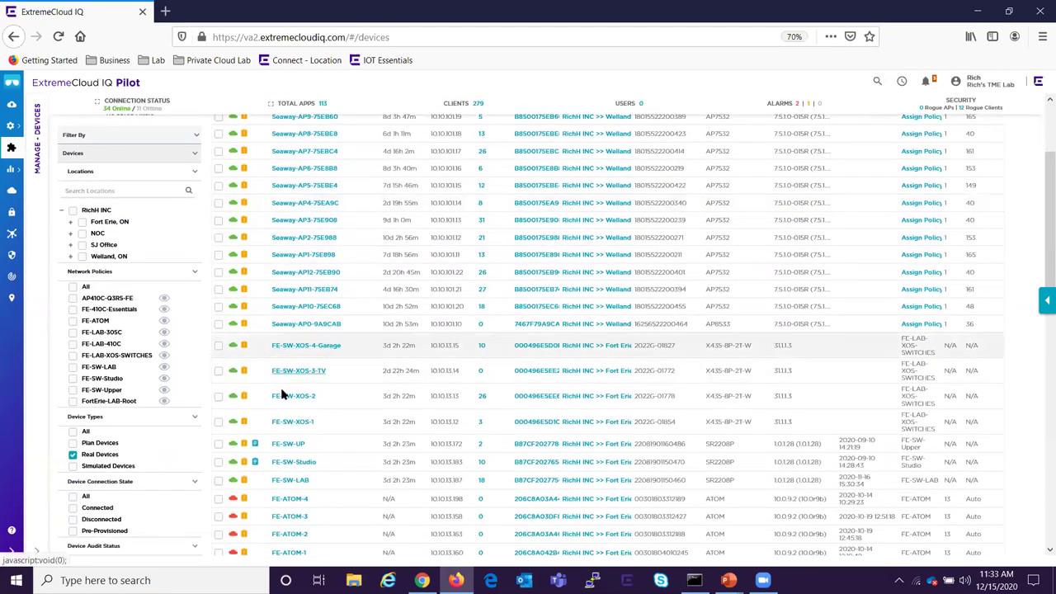
pyautogui.scroll(-3, 285, 427)
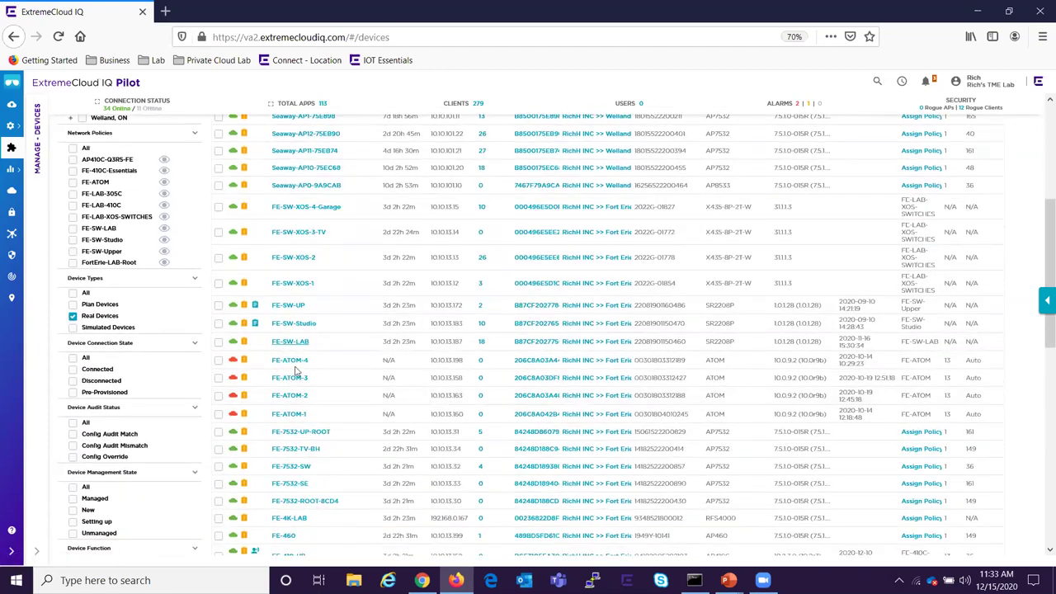
pyautogui.scroll(-3, 297, 438)
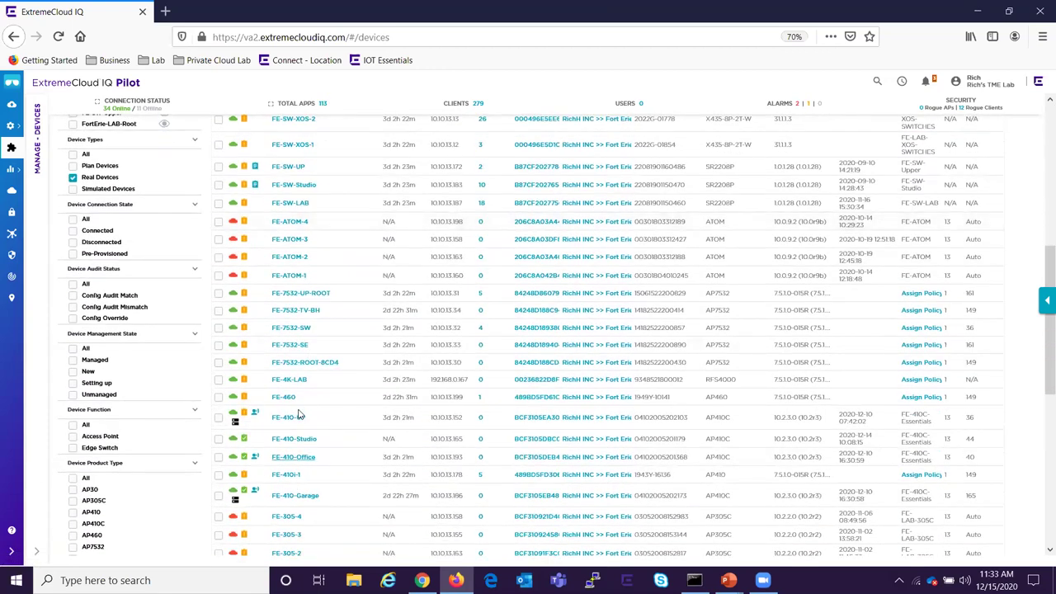
pyautogui.scroll(-1, 295, 347)
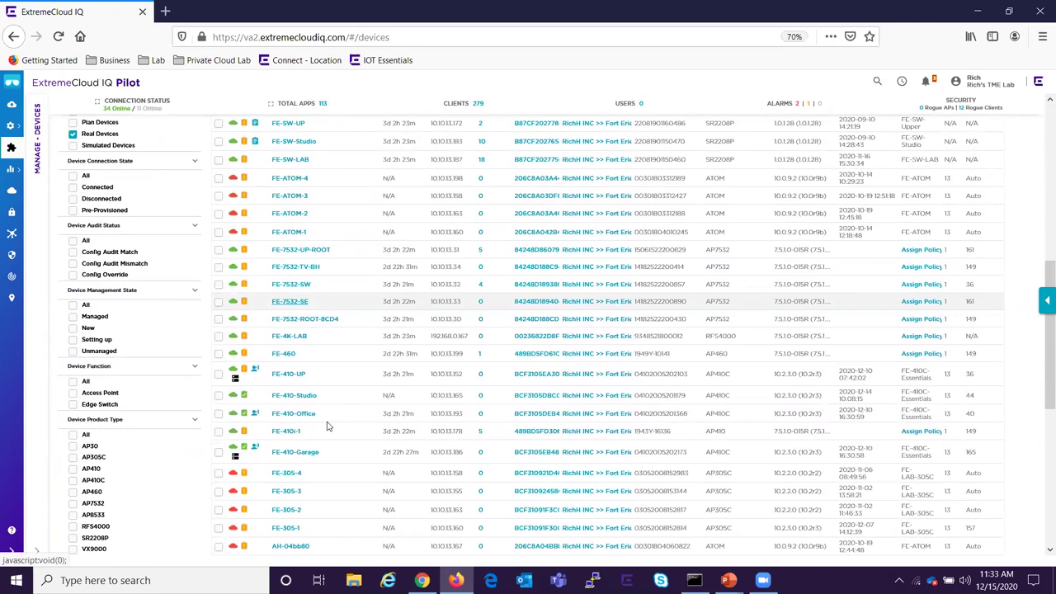
pyautogui.scroll(7, 330, 367)
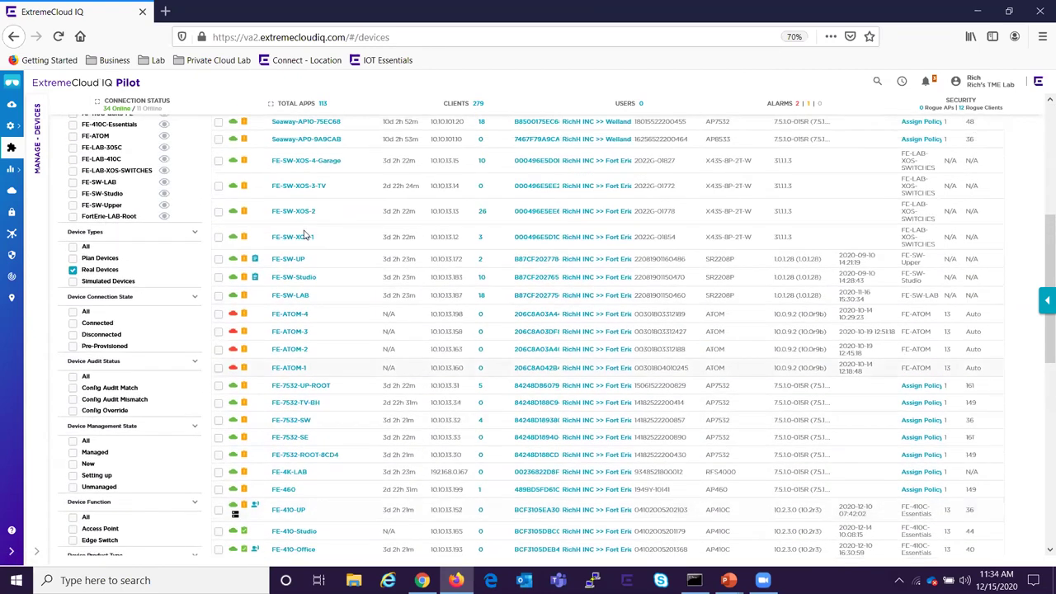
pyautogui.scroll(3, 262, 270)
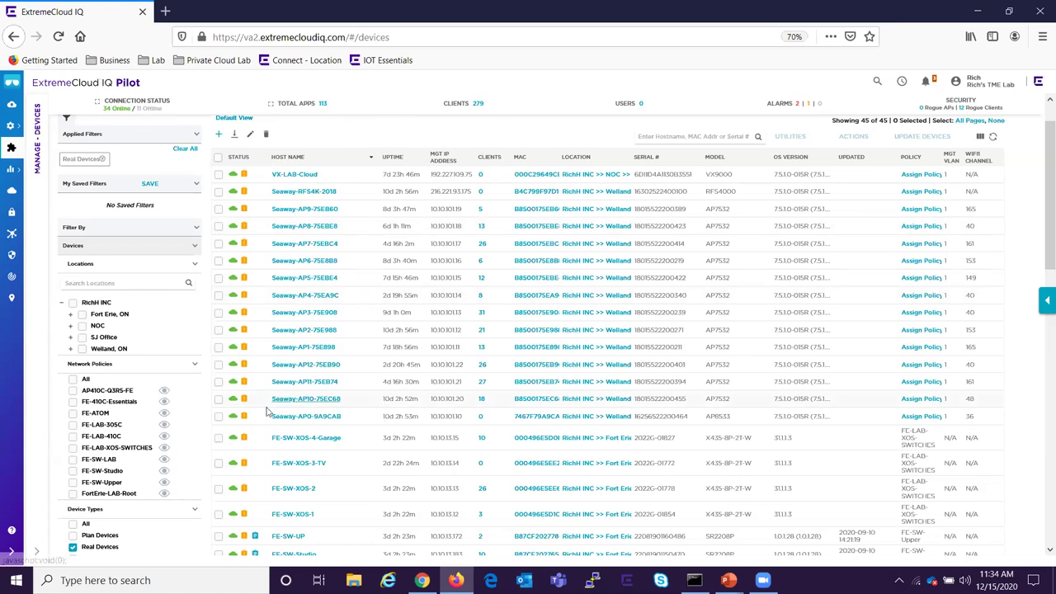
# Open the details of access point Seaway-AP8-75EBE8 and review its usage timeline, device health and client capabilities.
pyautogui.click(325, 227)
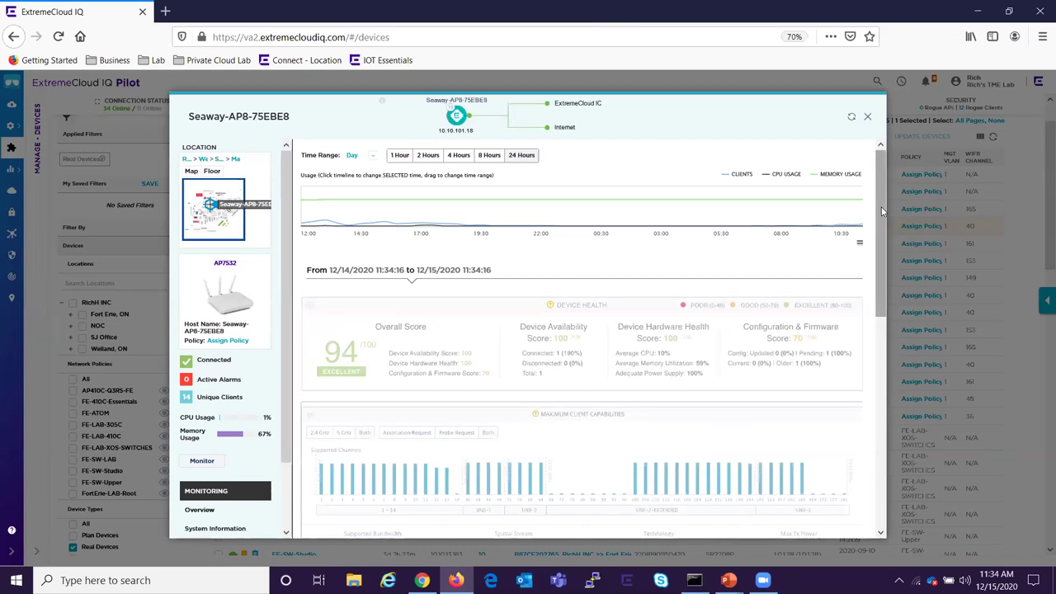
pyautogui.scroll(-3, 881, 226)
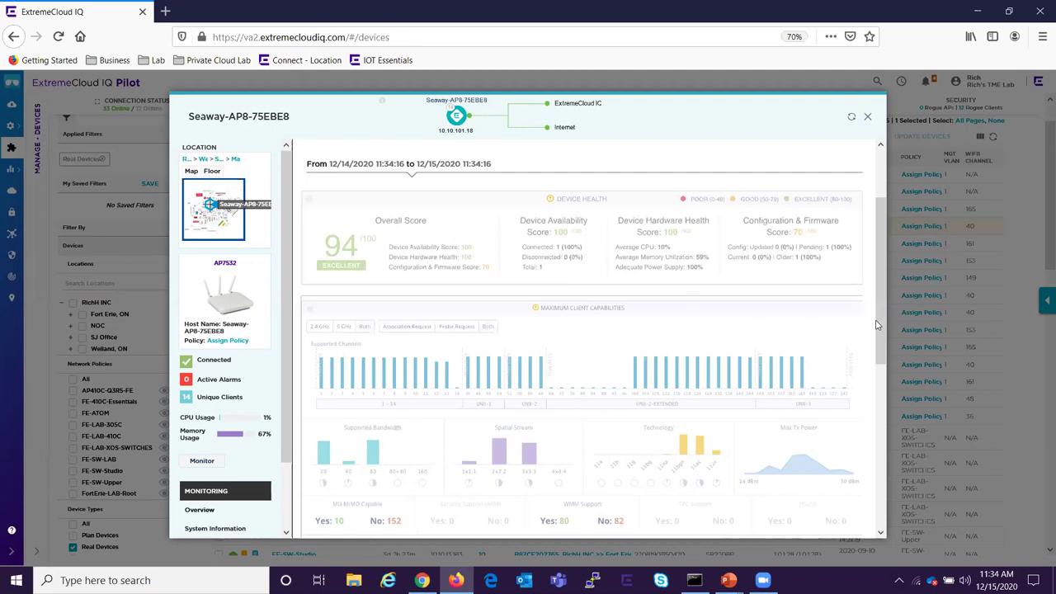
pyautogui.scroll(1, 887, 286)
pyautogui.scroll(2, 887, 286)
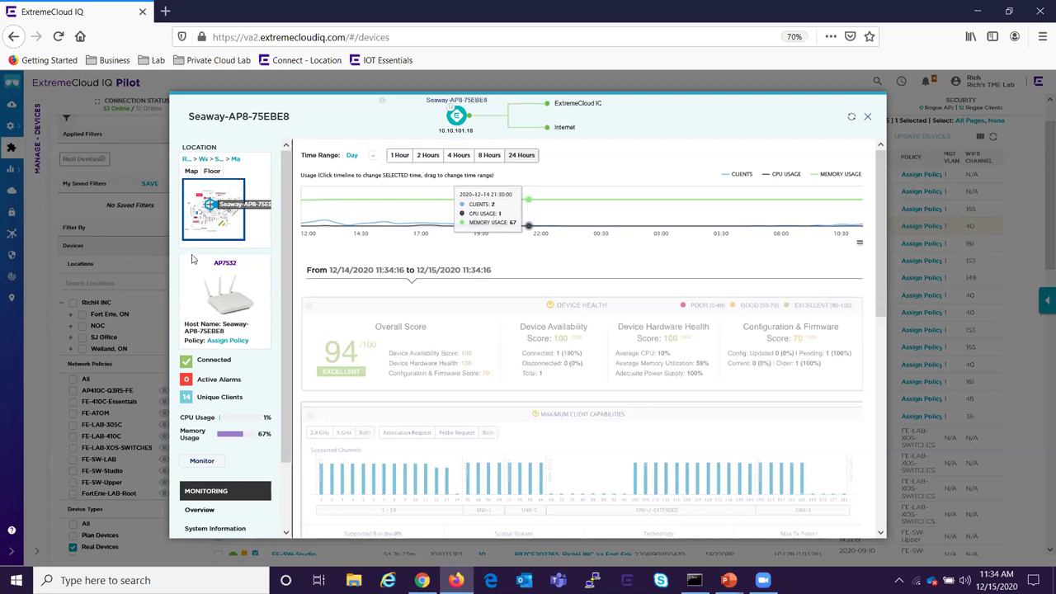
pyautogui.scroll(-2, 282, 340)
pyautogui.scroll(2, 217, 186)
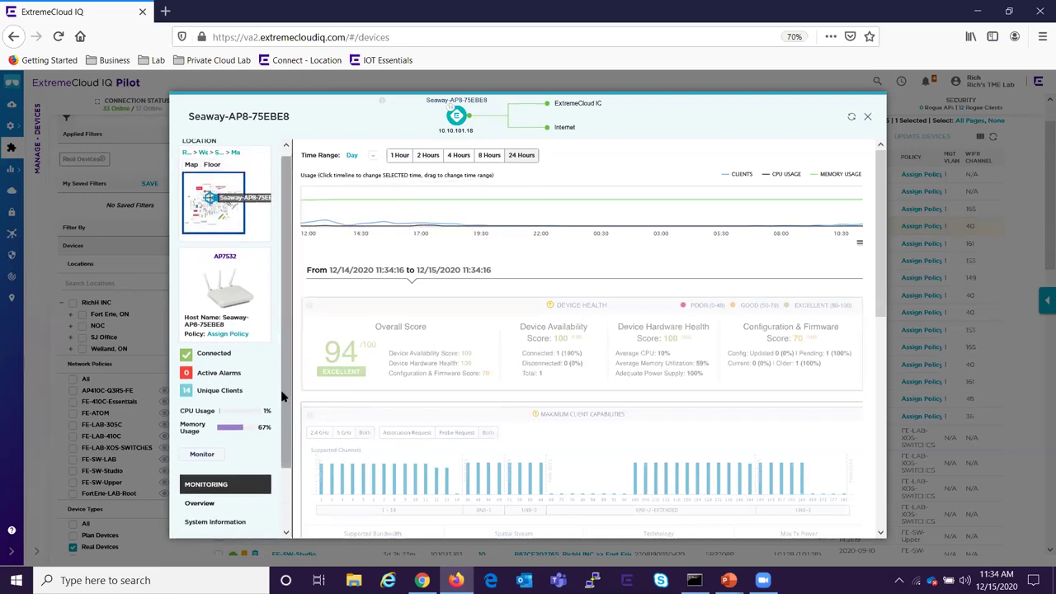
# View the access point's system information and its wireless interfaces, including WiFi health, radio details and surrounding access points.
pyautogui.scroll(-2, 285, 272)
pyautogui.click(193, 452)
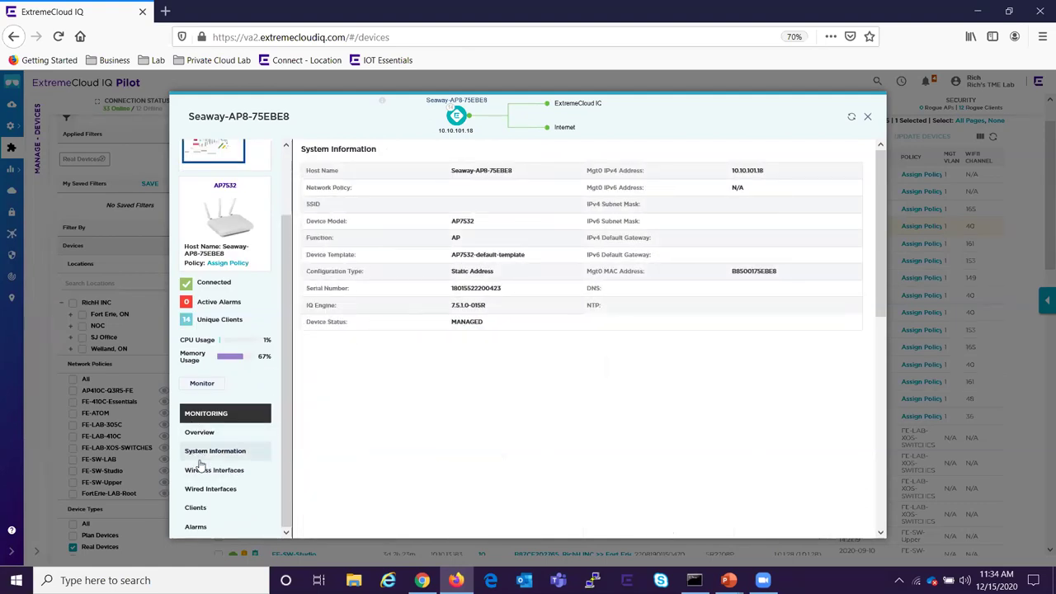
pyautogui.click(214, 470)
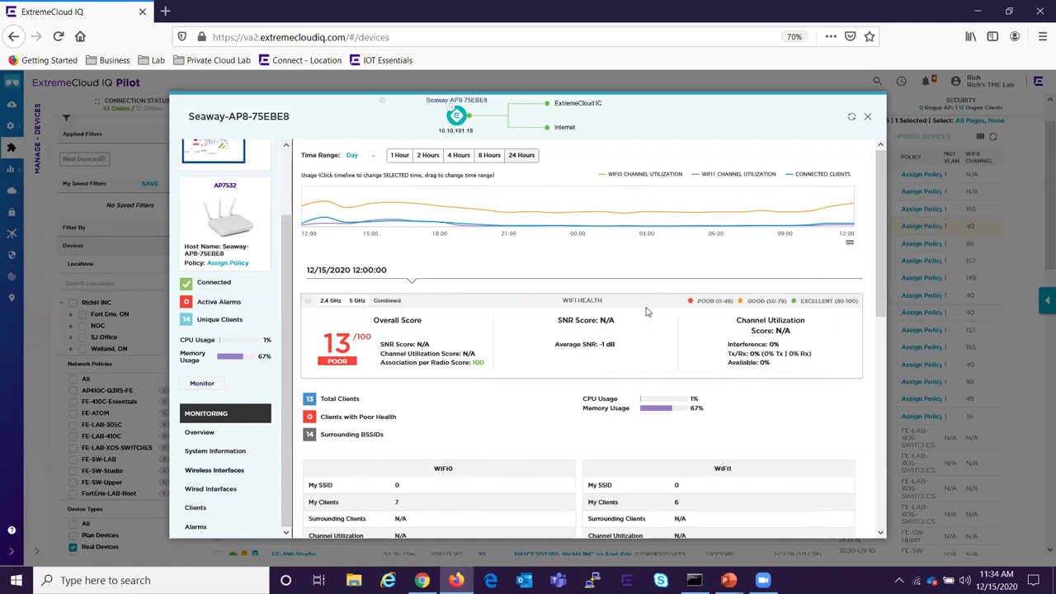
pyautogui.scroll(-3, 603, 216)
pyautogui.scroll(2, 604, 214)
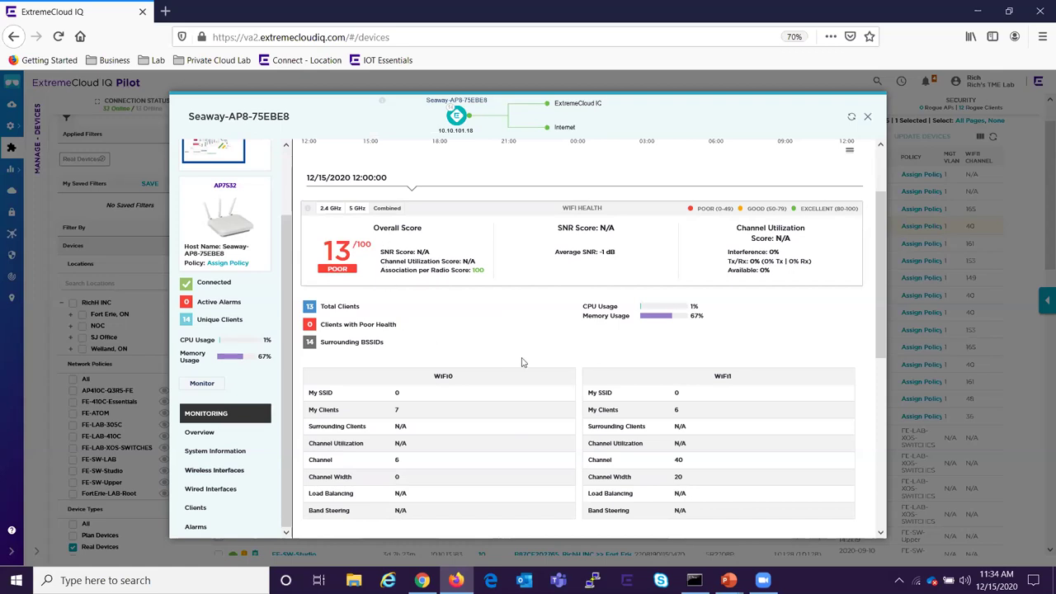
pyautogui.scroll(-5, 521, 362)
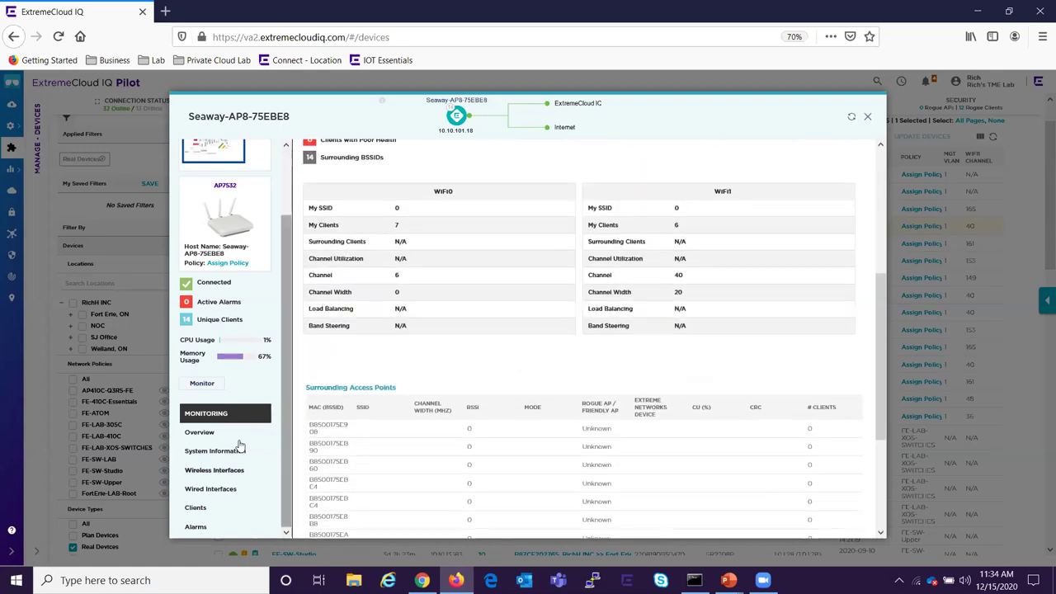
# Check the clients and alarms of Seaway-AP8-75EBE8, and close the device details.
pyautogui.click(188, 507)
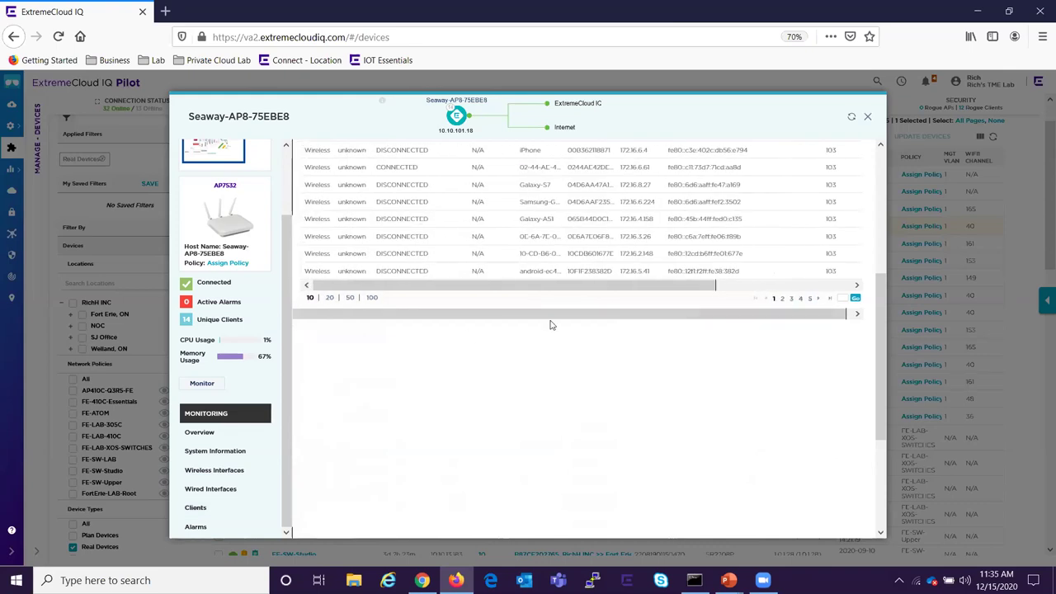
pyautogui.scroll(2, 497, 276)
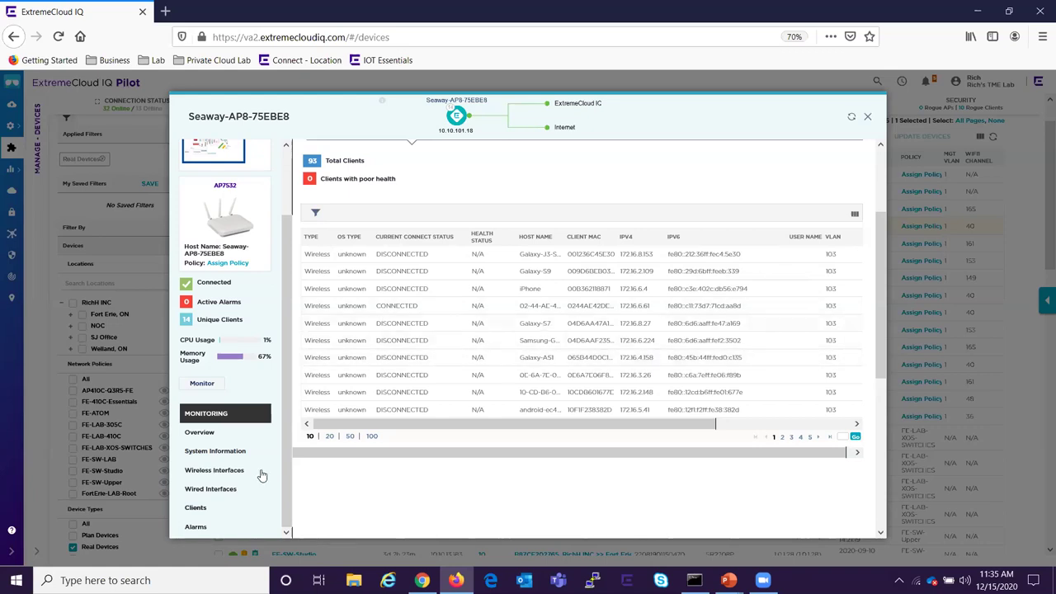
pyautogui.click(195, 528)
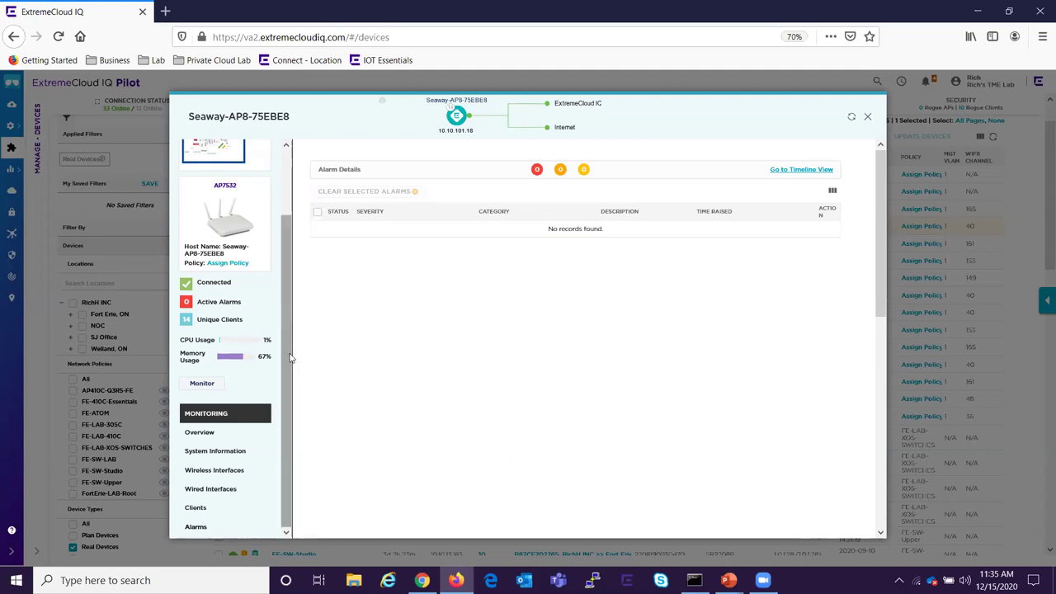
pyautogui.scroll(2, 290, 337)
pyautogui.scroll(-2, 287, 413)
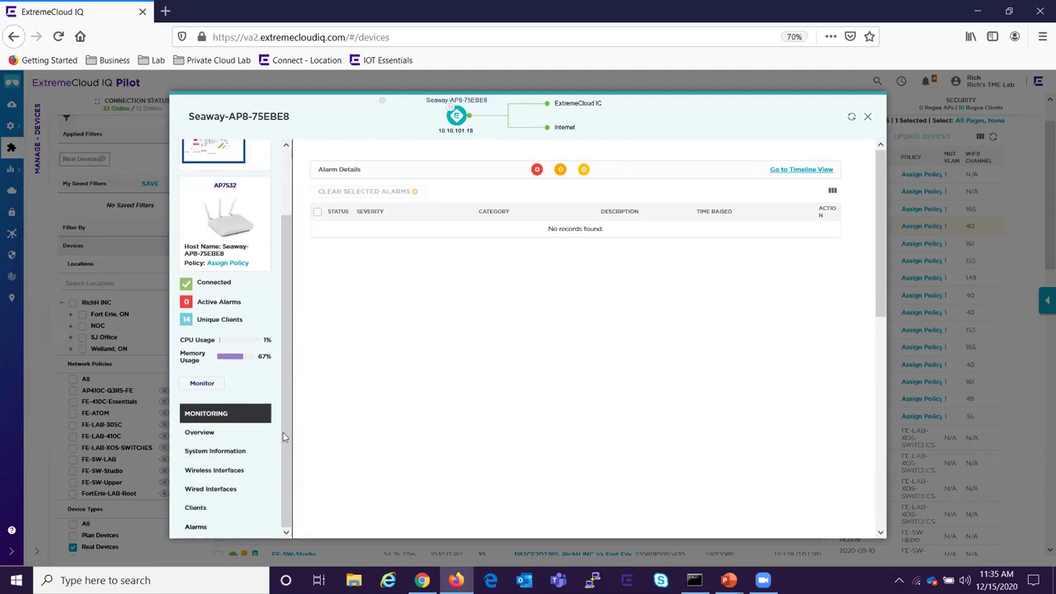
pyautogui.click(867, 116)
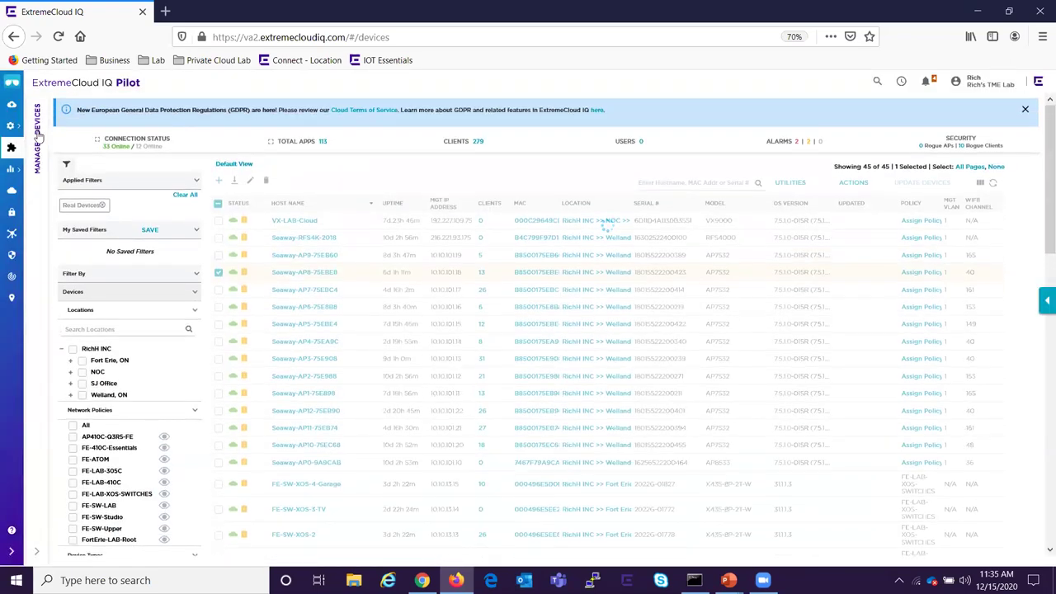
# Open the Network 360 Plan and display the MainFloor plan of SeawayMall in Welland, ON.
pyautogui.click(94, 129)
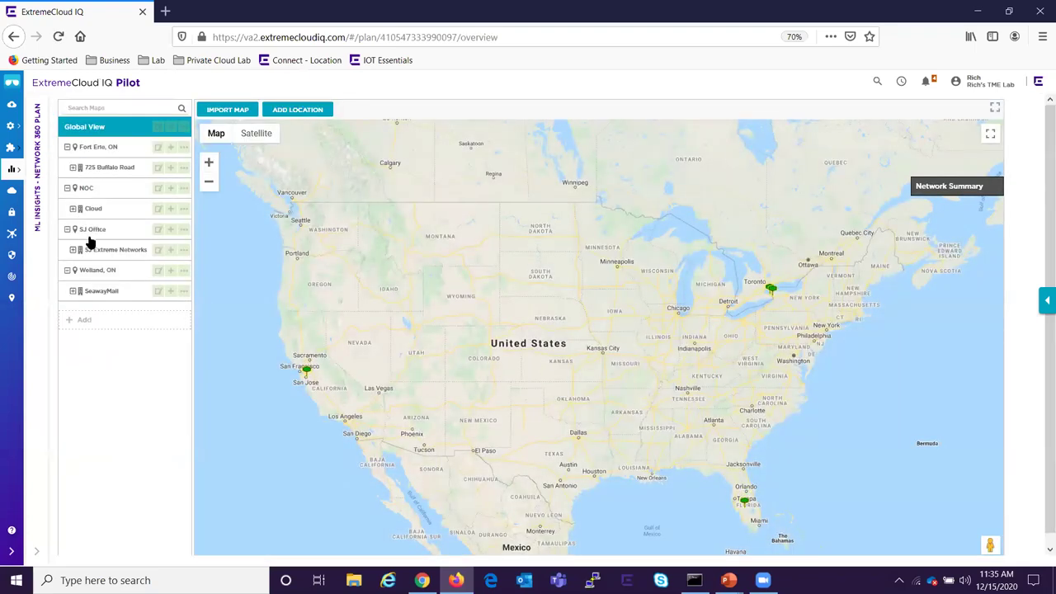
pyautogui.click(78, 292)
pyautogui.click(118, 312)
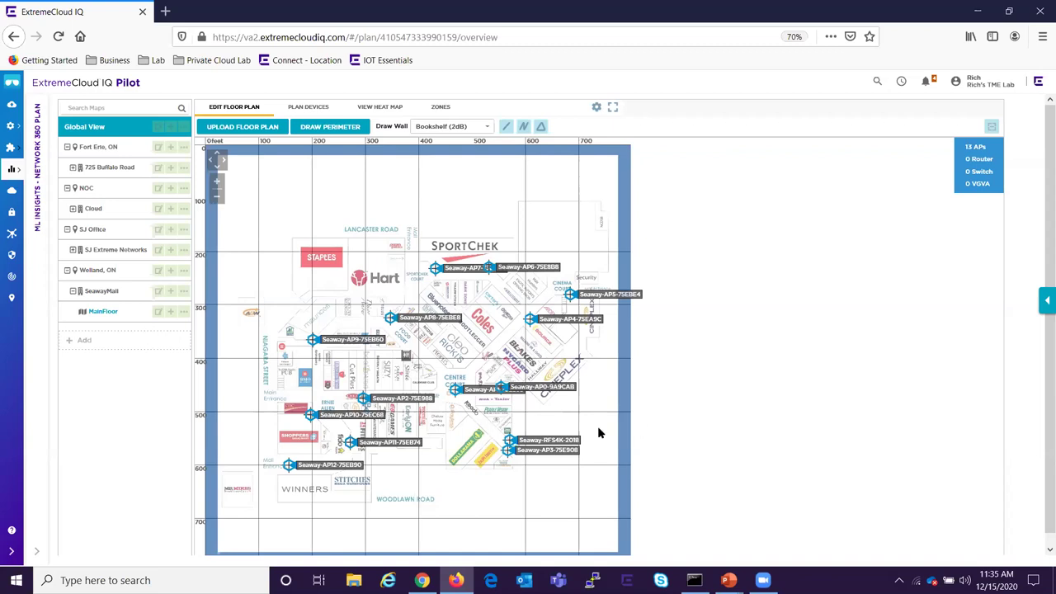
# Display the Basement floor plan of the Fort Erie, ON building with its heat map.
pyautogui.click(113, 169)
pyautogui.click(73, 167)
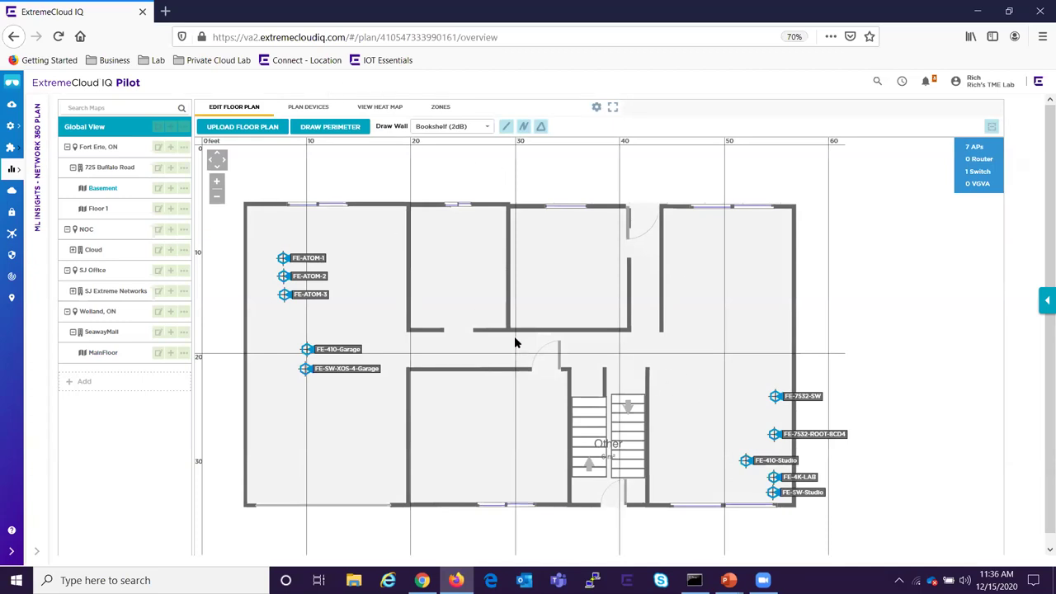
pyautogui.click(383, 108)
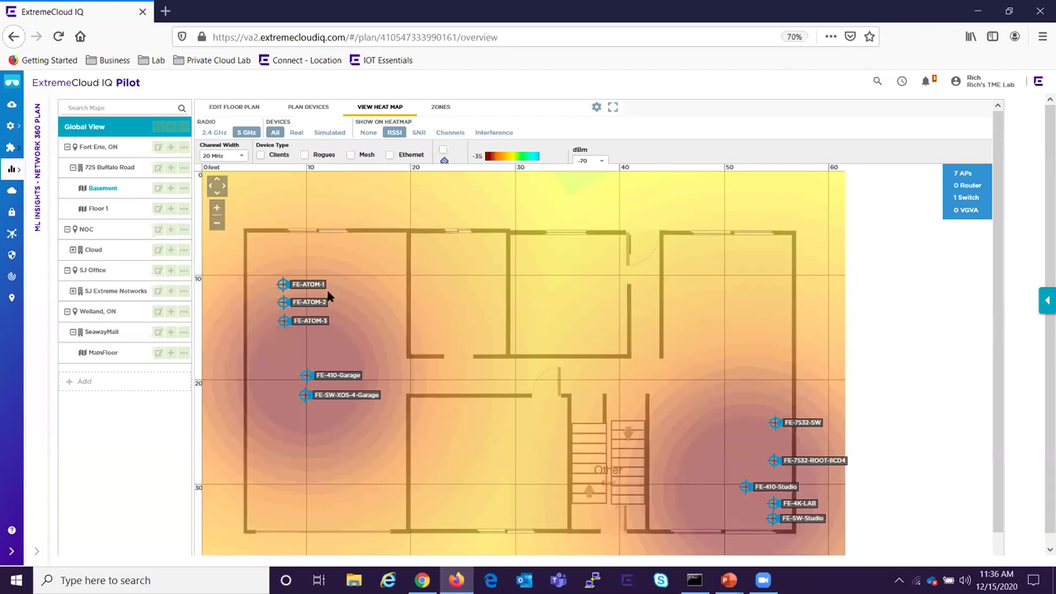
# Open Client 360 and review the first connected client's details, including its usage timeline, top session and client trail.
pyautogui.click(12, 147)
pyautogui.click(12, 168)
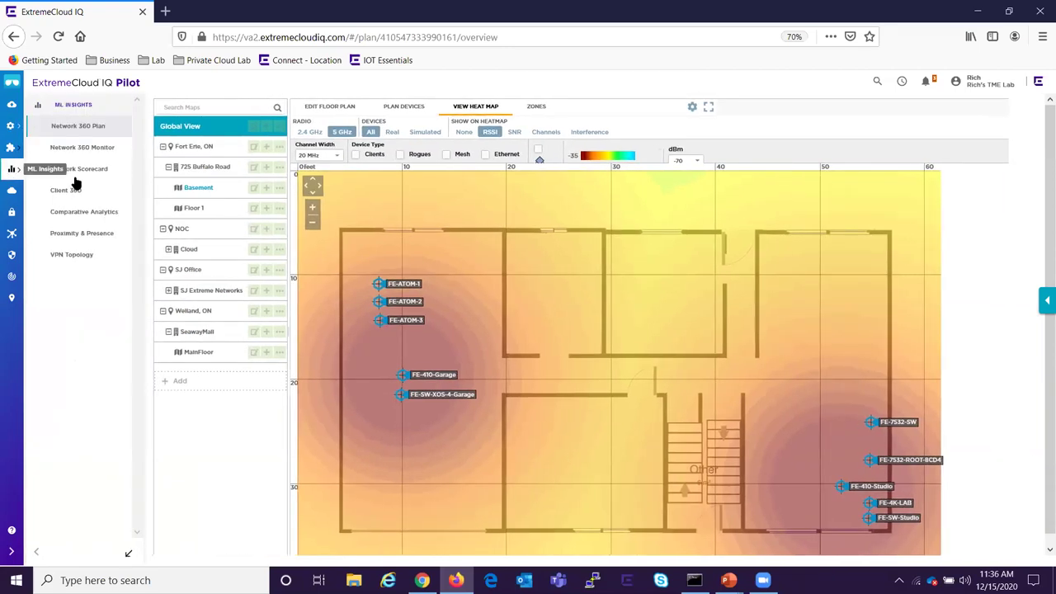
pyautogui.click(77, 190)
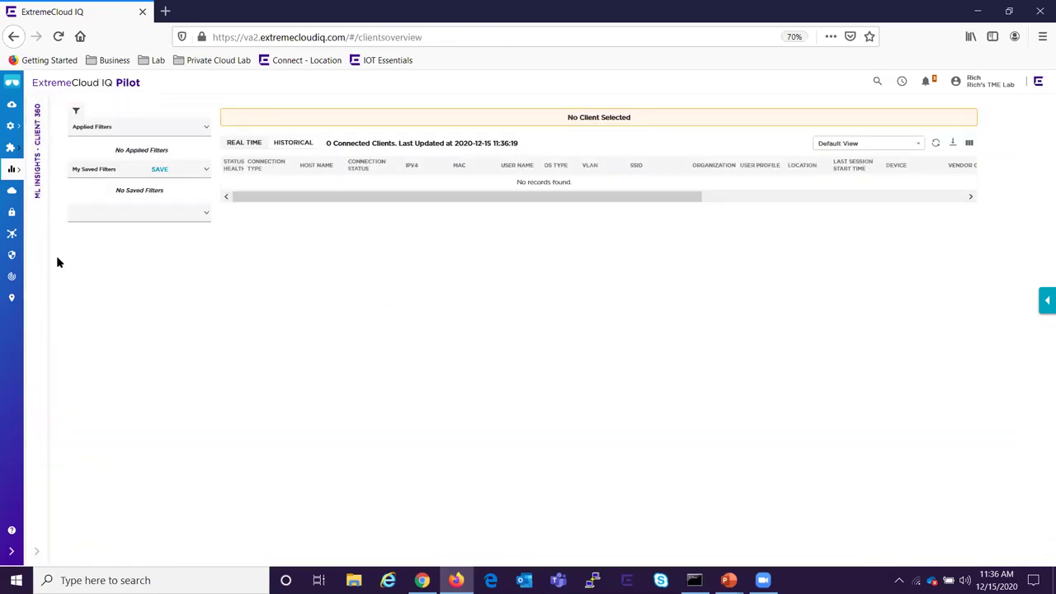
pyautogui.scroll(-1, 556, 377)
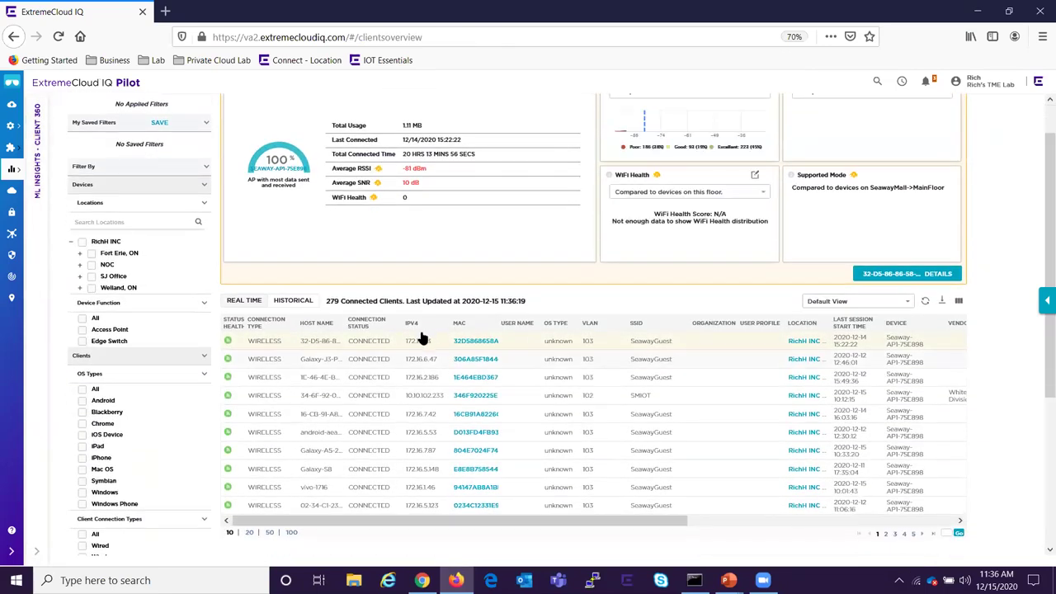
pyautogui.click(476, 341)
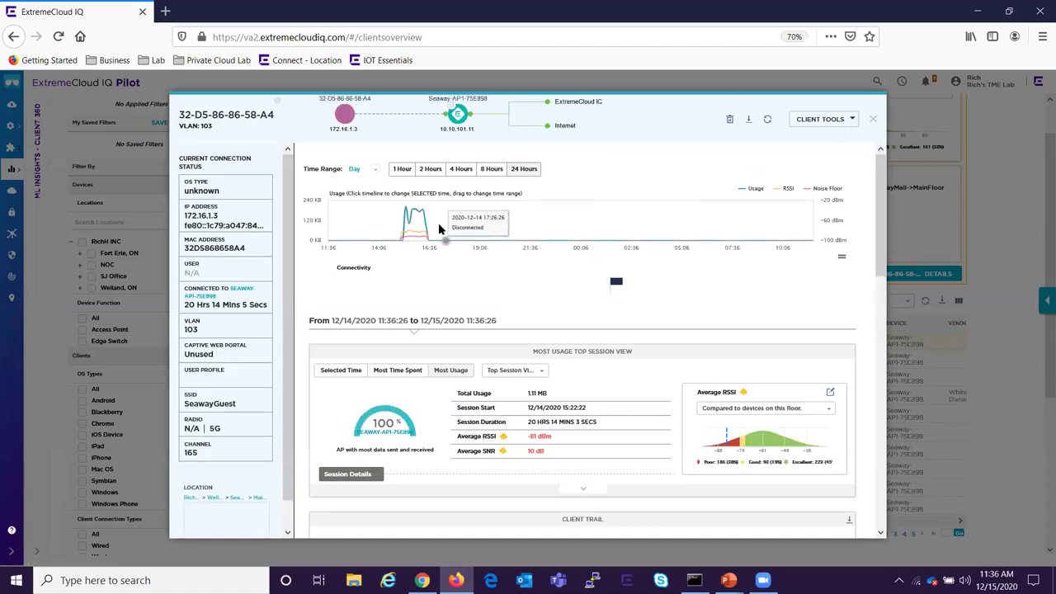
pyautogui.scroll(-1, 499, 254)
pyautogui.scroll(-5, 499, 257)
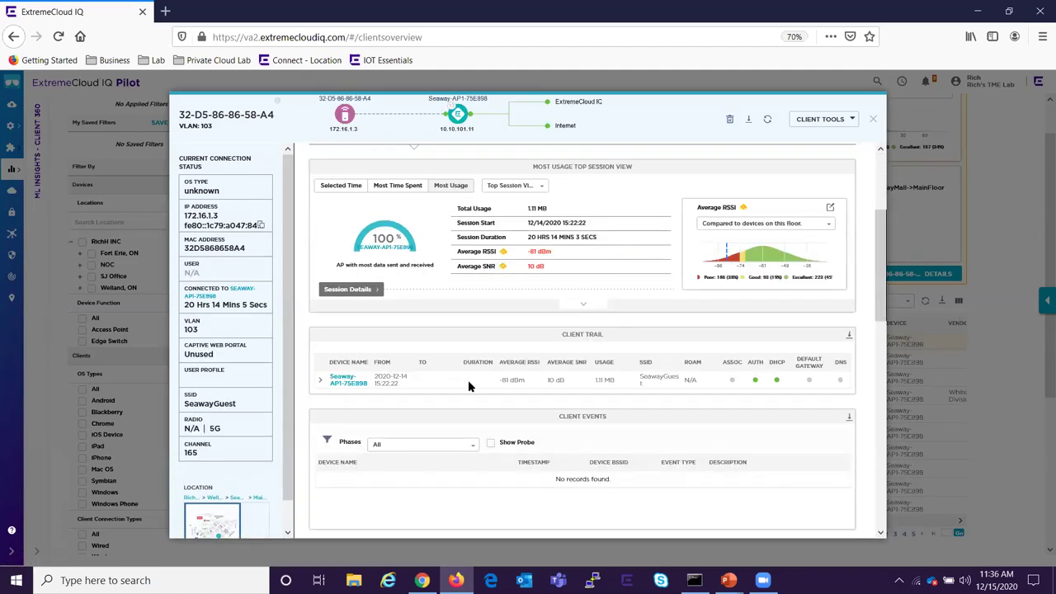
# Inspect the connection phases of the client's Seaway-AP1-75E898 trail entry, collapse it and close the client details.
pyautogui.click(321, 380)
pyautogui.scroll(-4, 557, 323)
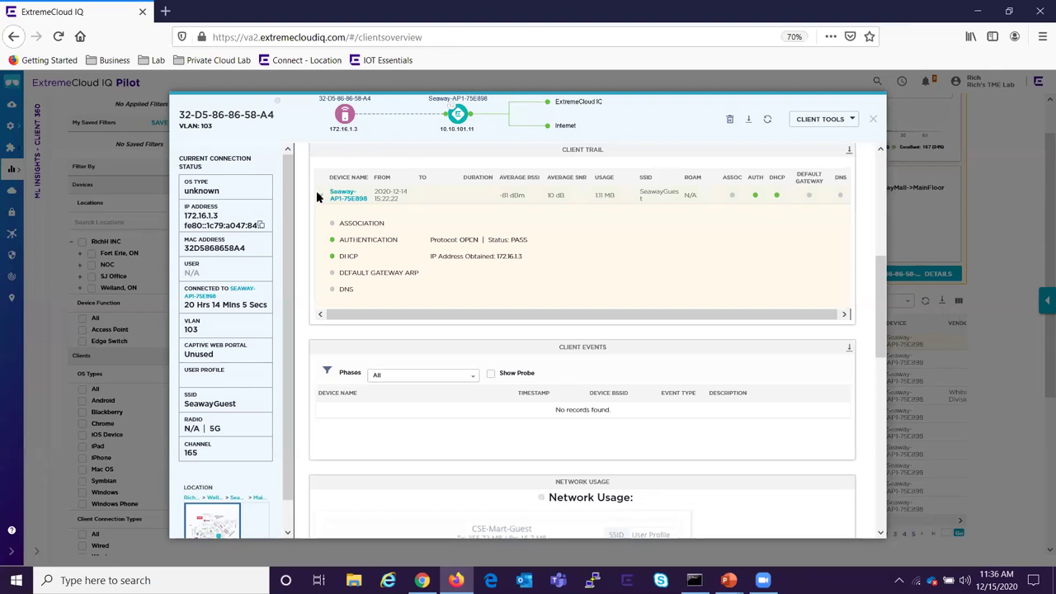
pyautogui.click(345, 201)
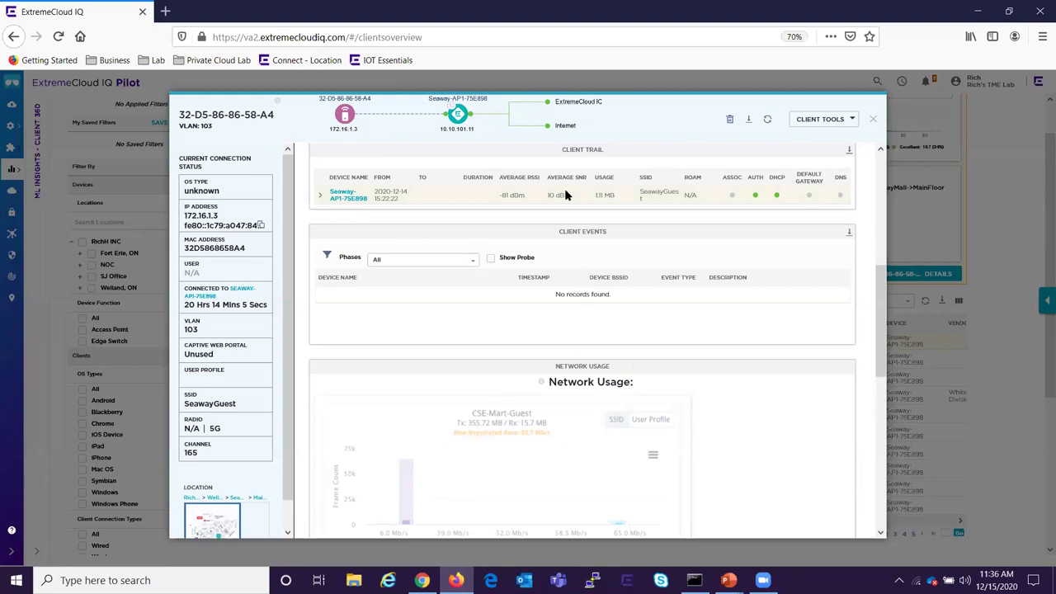
pyautogui.scroll(-2, 652, 248)
pyautogui.click(875, 120)
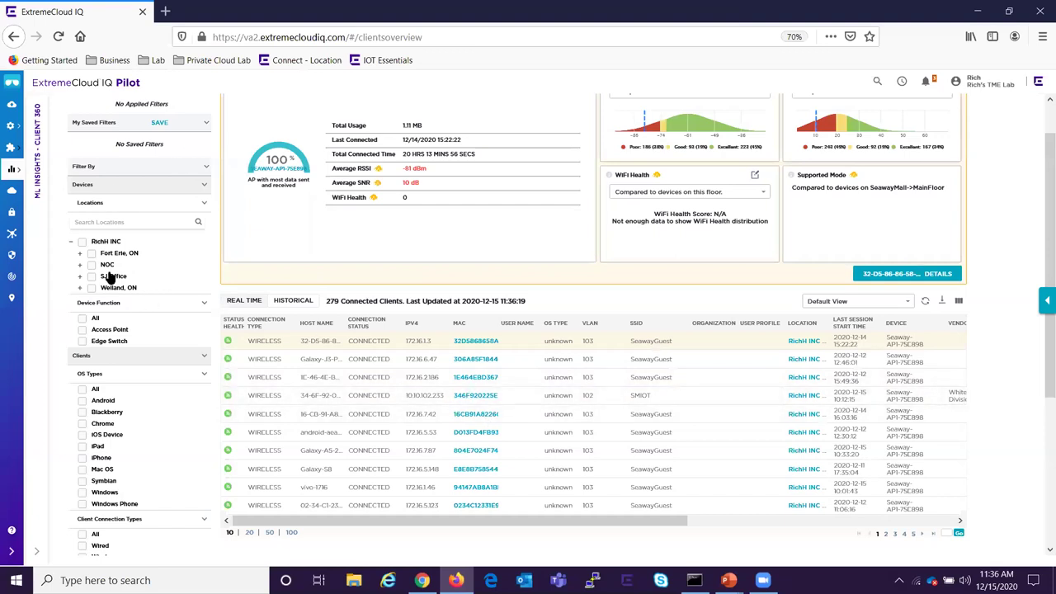
# Filter the clients to the Fort Erie, ON location and review the iPhone client's sessions and client trail.
pyautogui.click(91, 253)
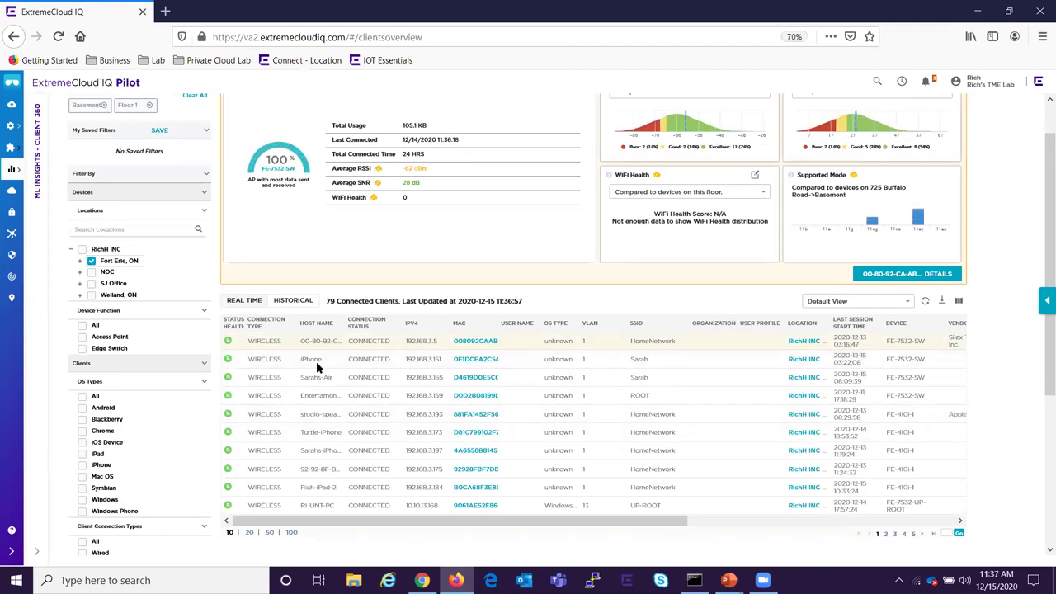
pyautogui.click(476, 361)
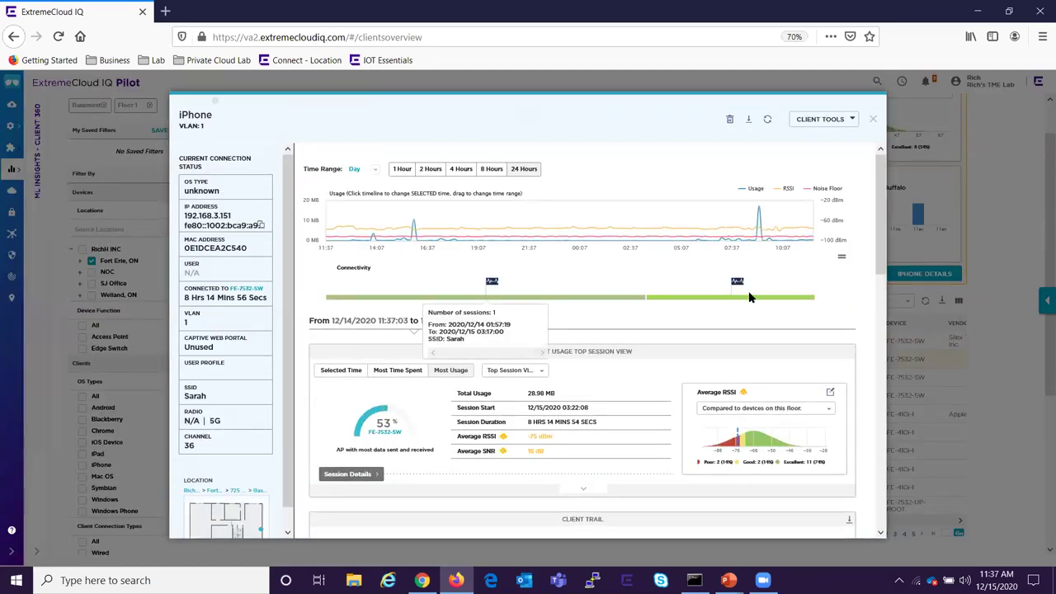
pyautogui.scroll(-5, 677, 297)
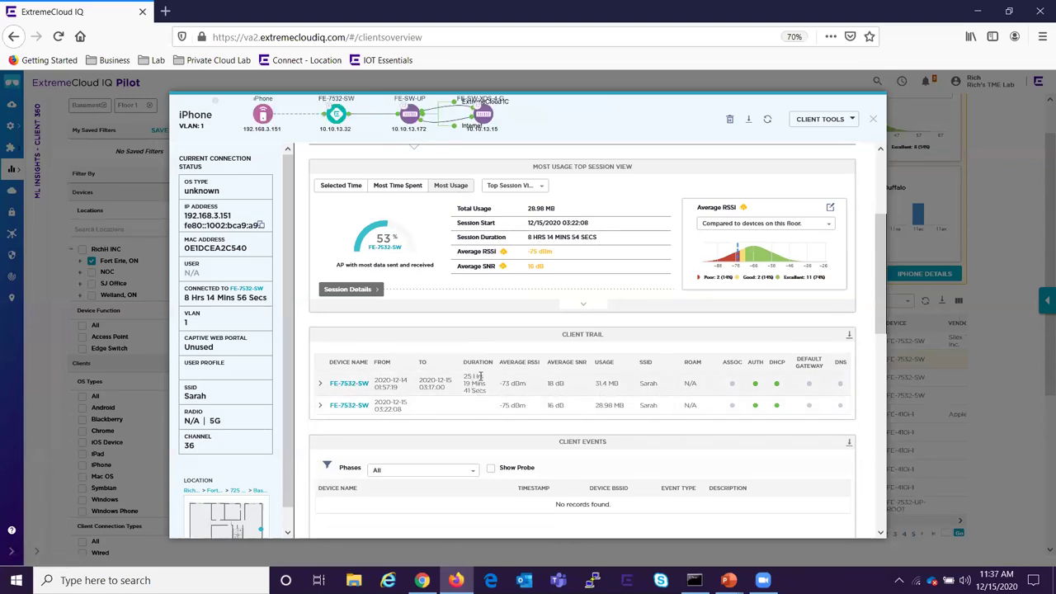
# Review the iPhone client's latest trail entry, maximum capabilities, usage timeline, connection status and topology, and close its details.
pyautogui.click(320, 405)
pyautogui.scroll(-3, 555, 401)
pyautogui.scroll(-10, 556, 400)
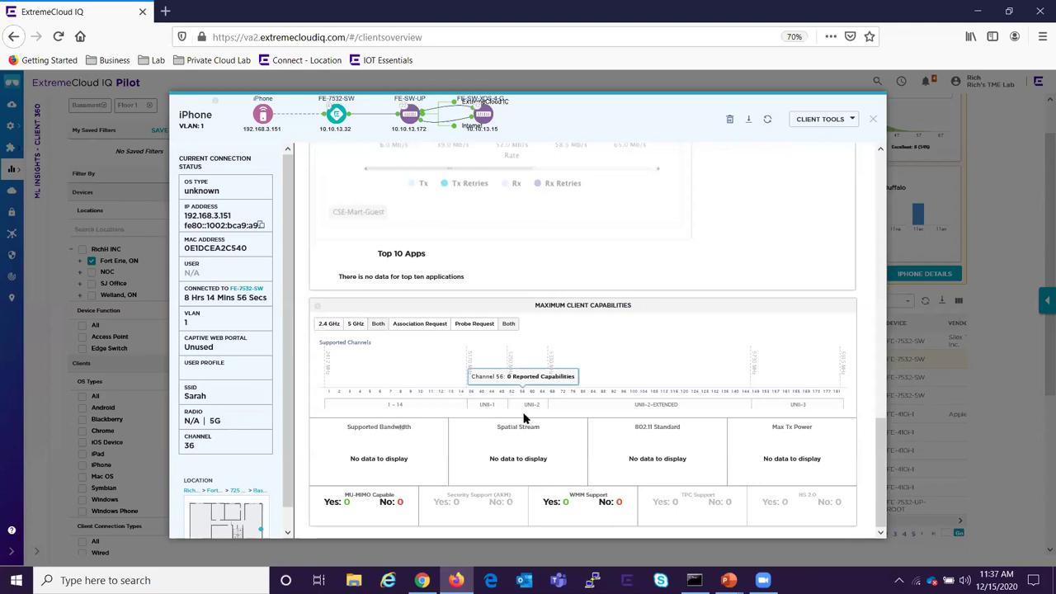
pyautogui.scroll(12, 523, 419)
pyautogui.scroll(2, 541, 211)
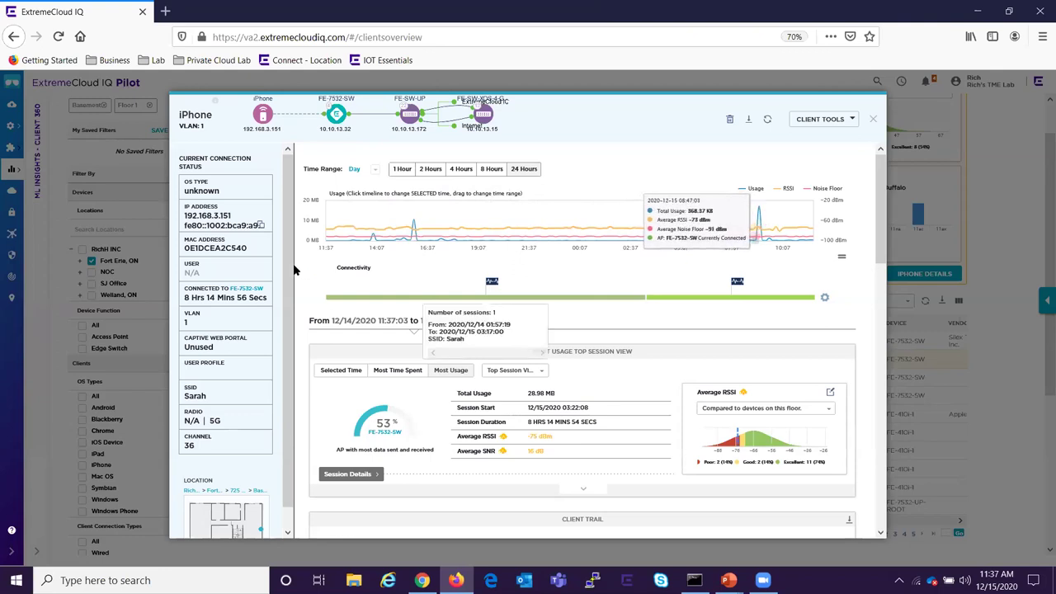
pyautogui.scroll(-1, 252, 505)
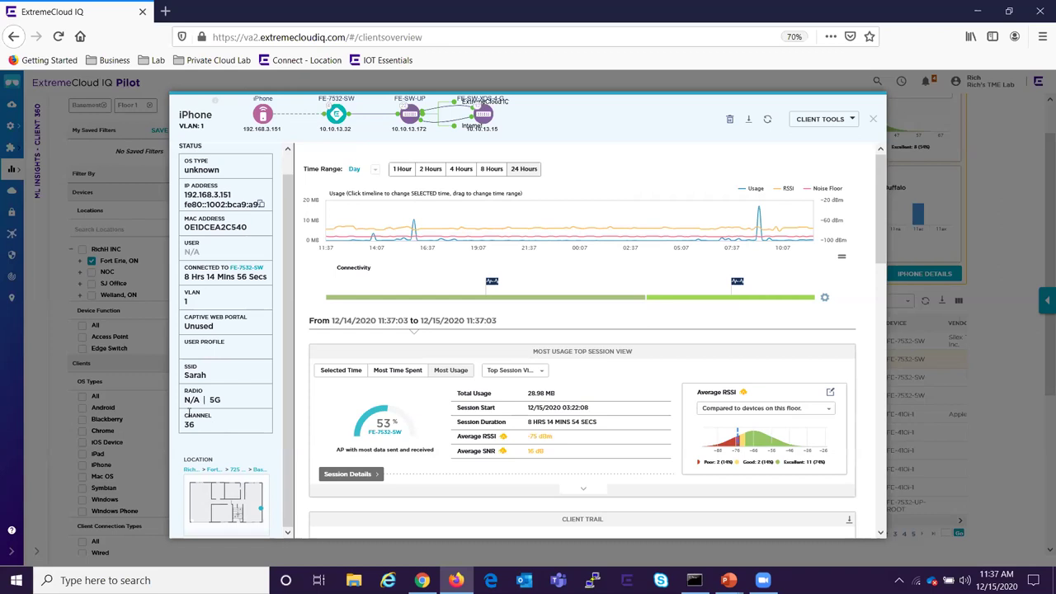
pyautogui.scroll(1, 232, 320)
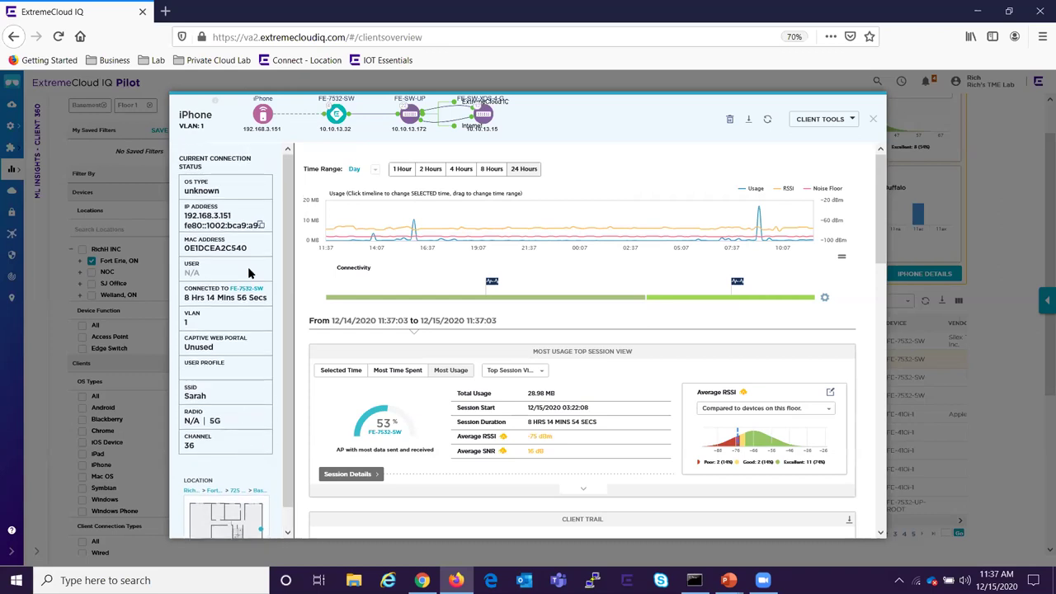
pyautogui.moveTo(328, 117)
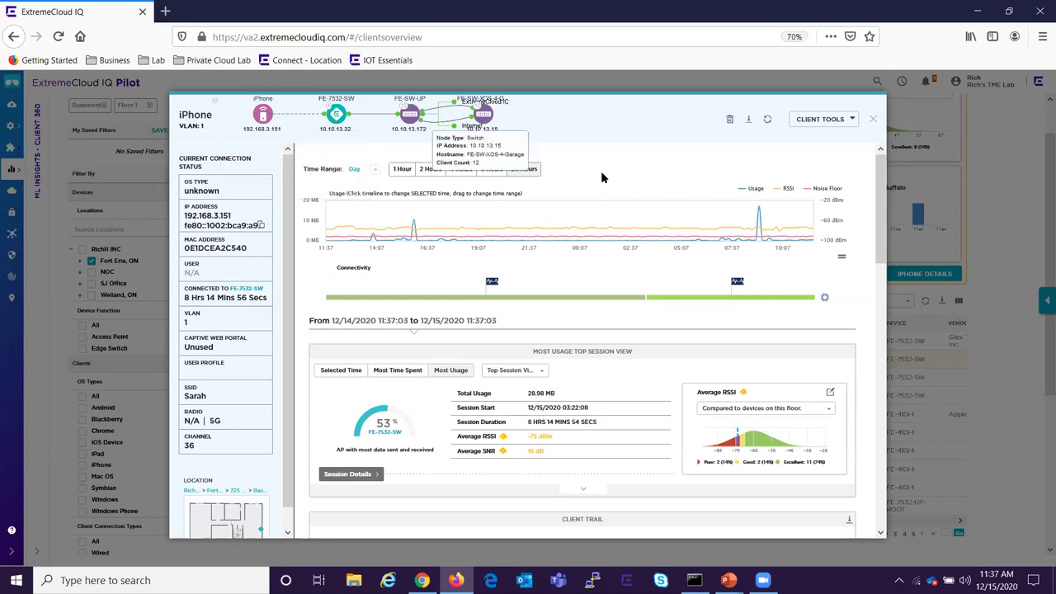
pyautogui.click(872, 121)
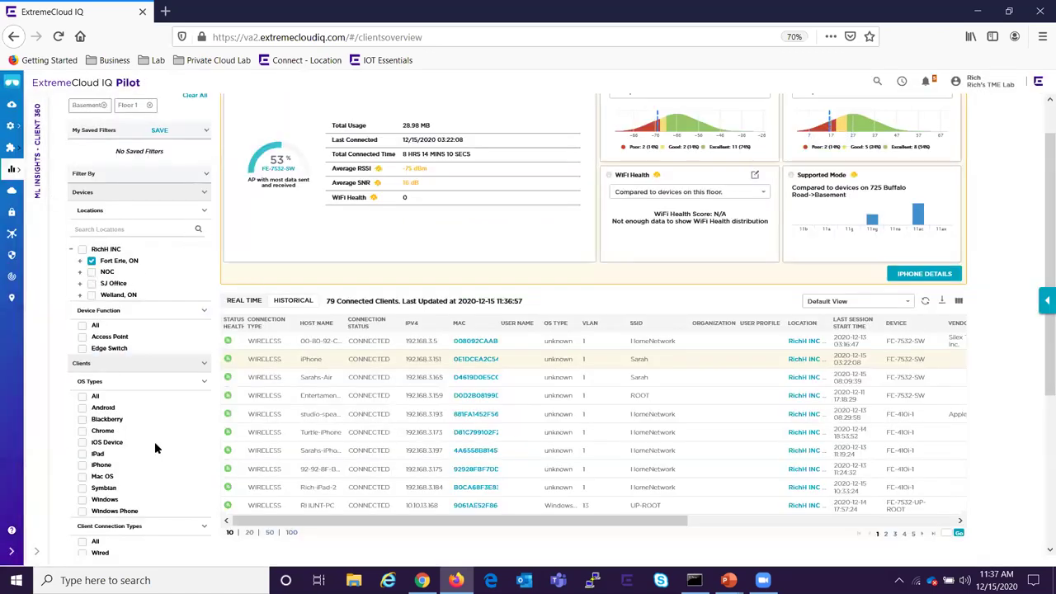
# Filter the Fort Erie, ON clients to the HuntGuest SSID and list historical clients over the Week time range.
pyautogui.scroll(-5, 154, 441)
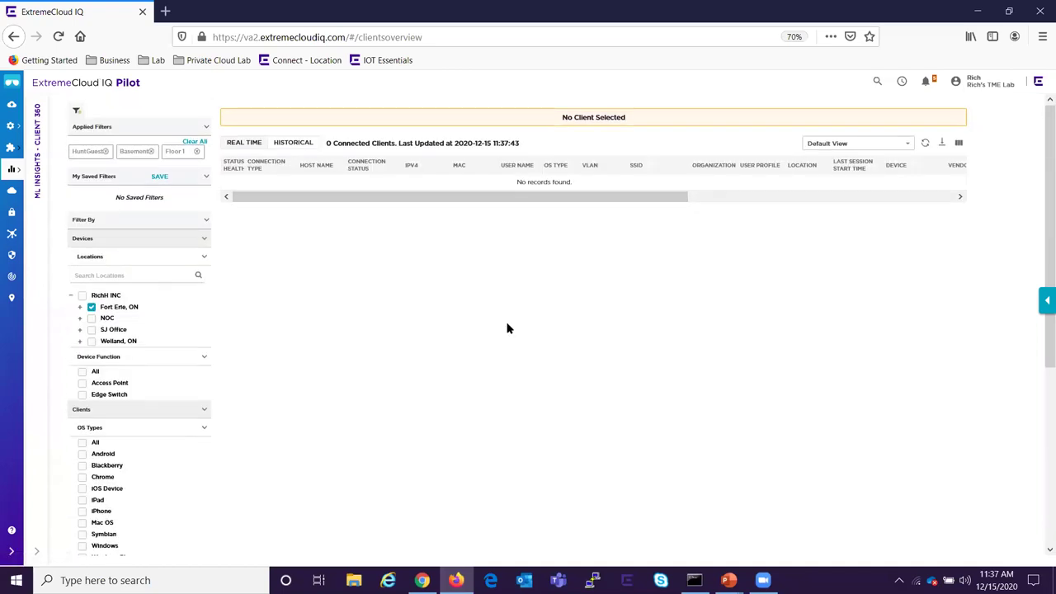
pyautogui.click(283, 144)
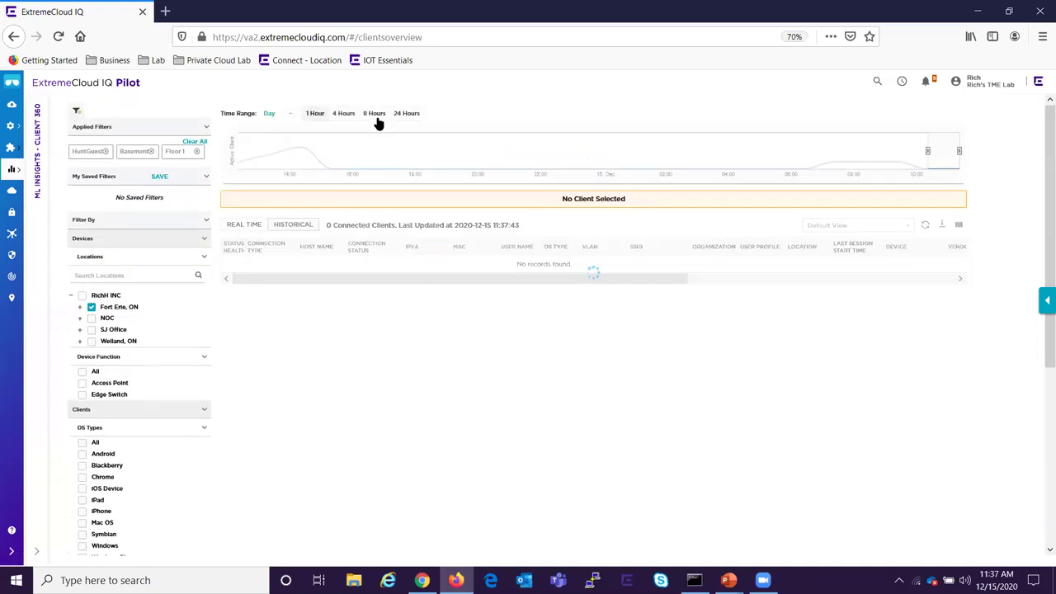
pyautogui.click(285, 114)
pyautogui.click(277, 151)
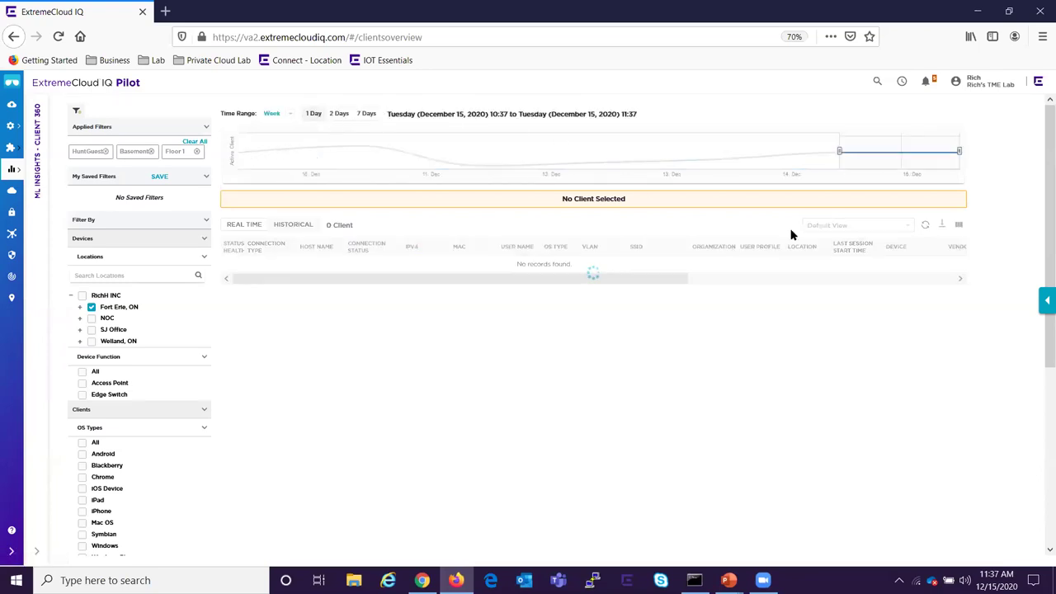
pyautogui.scroll(-1, 513, 266)
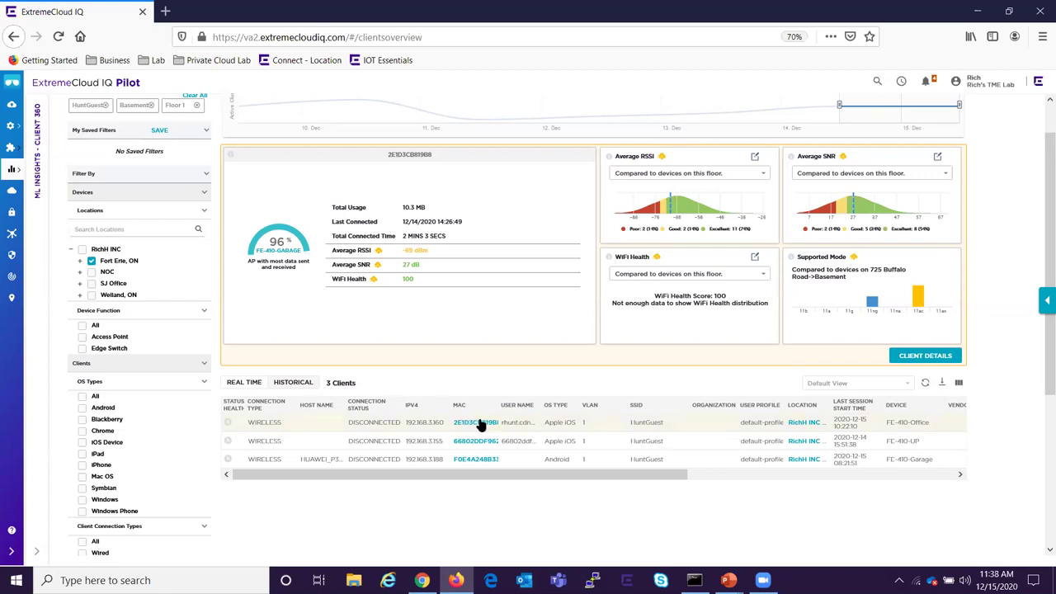
# Open the details of the first historical HuntGuest client and review its connectivity, most usage session and client trail.
pyautogui.click(925, 356)
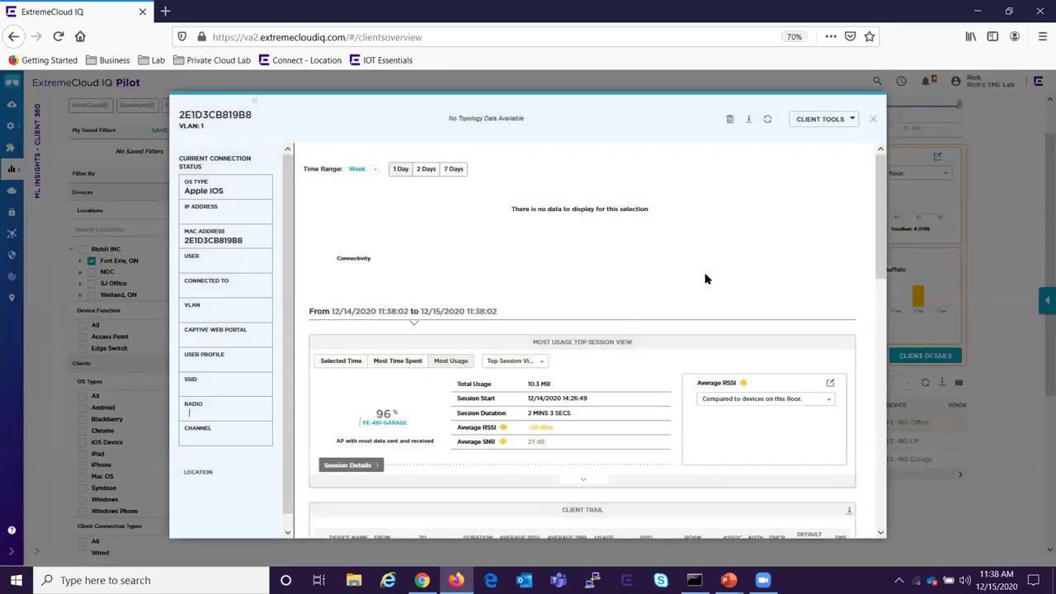
pyautogui.scroll(-2, 632, 328)
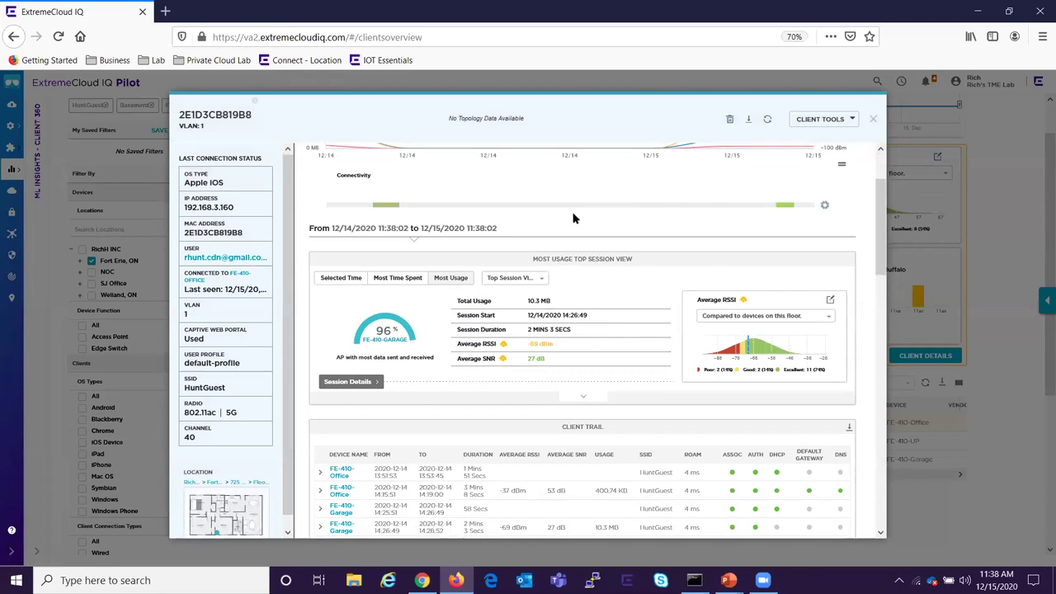
pyautogui.scroll(-4, 560, 220)
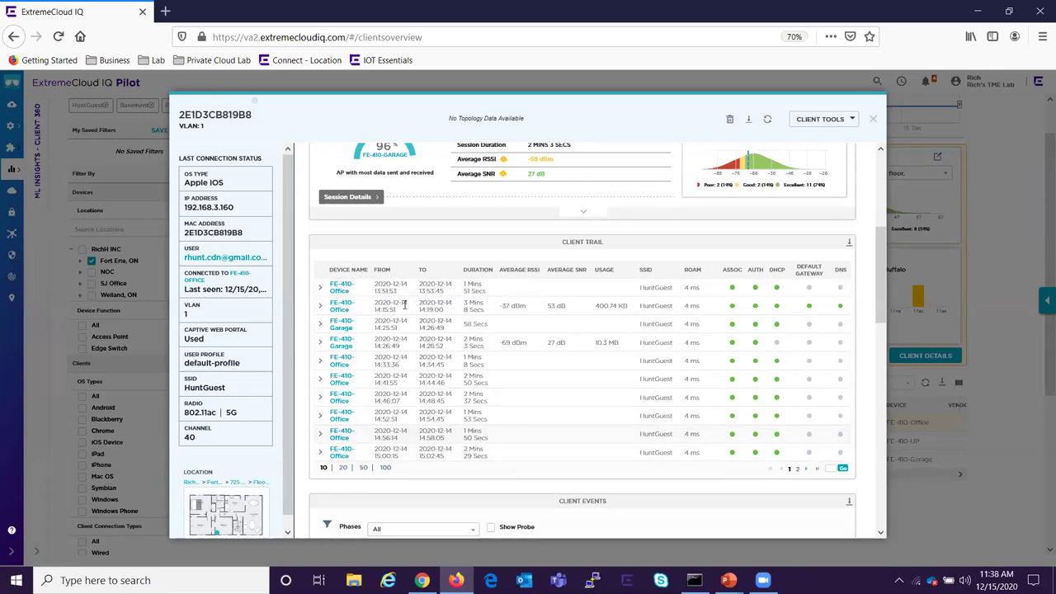
pyautogui.scroll(5, 356, 446)
pyautogui.scroll(-3, 418, 489)
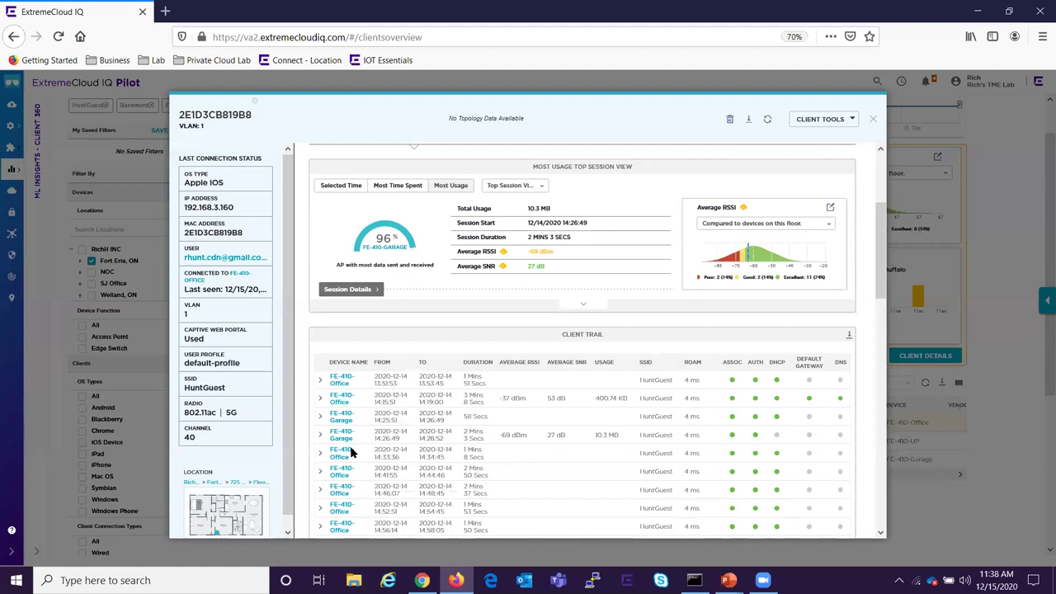
pyautogui.scroll(3, 511, 363)
pyautogui.scroll(-10, 523, 238)
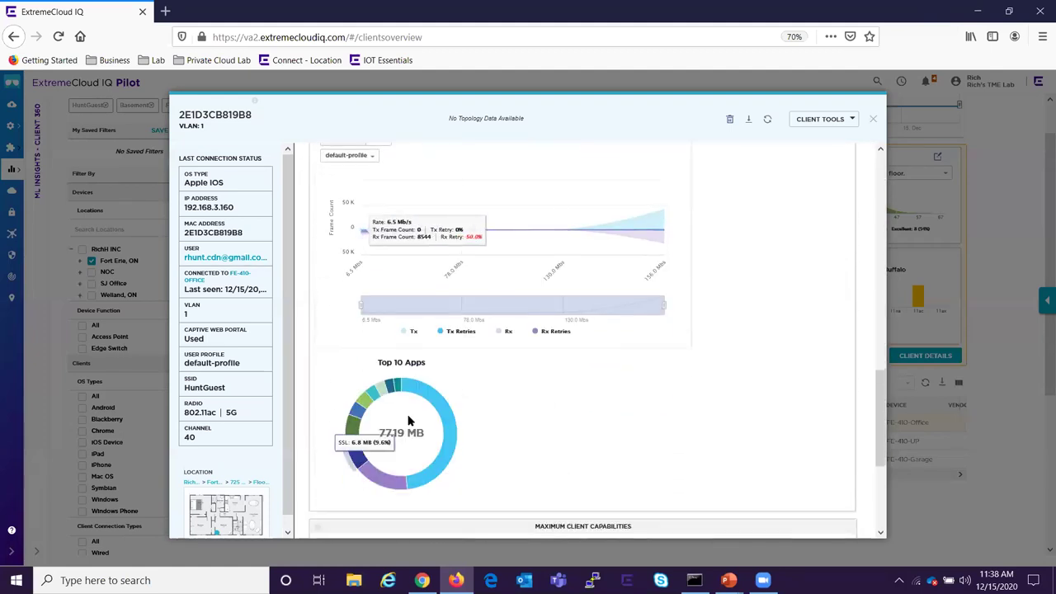
# Examine the HuntGuest client's network usage, top 10 apps and maximum client capabilities, and close its details.
pyautogui.scroll(1, 586, 259)
pyautogui.scroll(2, 586, 263)
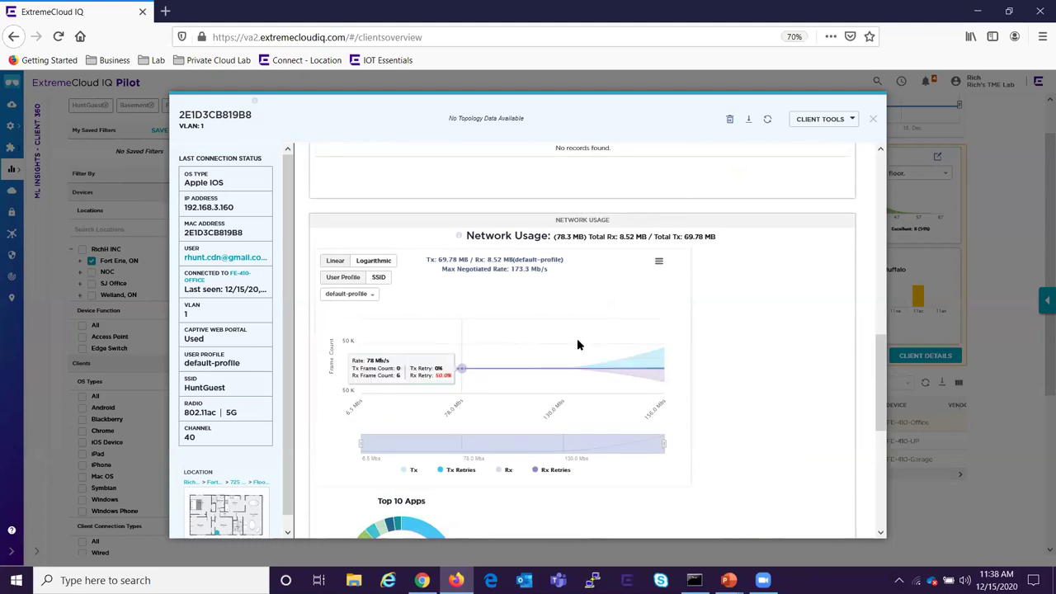
pyautogui.scroll(-3, 577, 345)
pyautogui.scroll(-3, 577, 345)
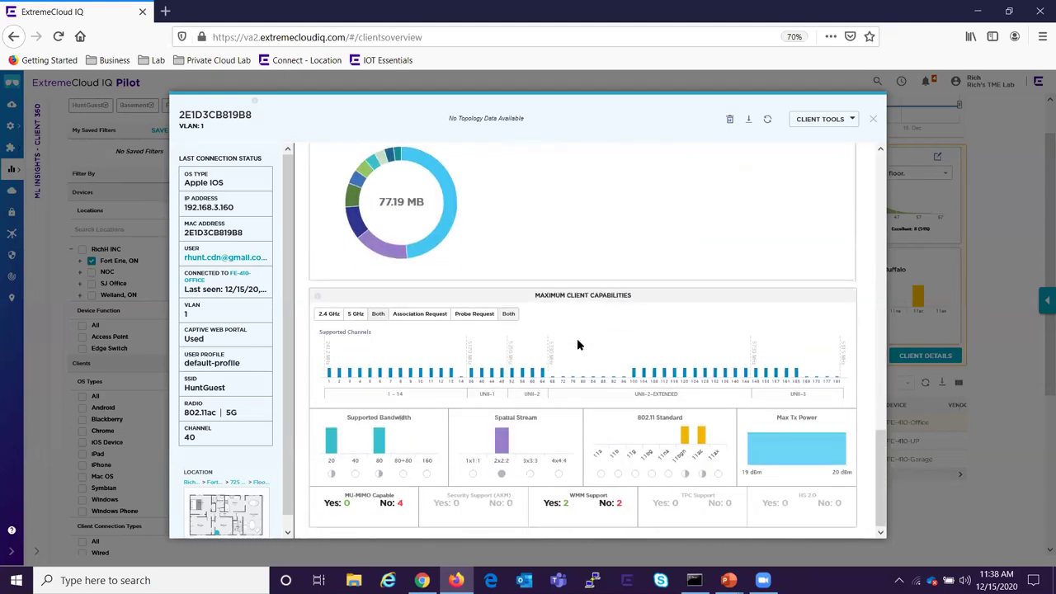
pyautogui.moveTo(612, 427)
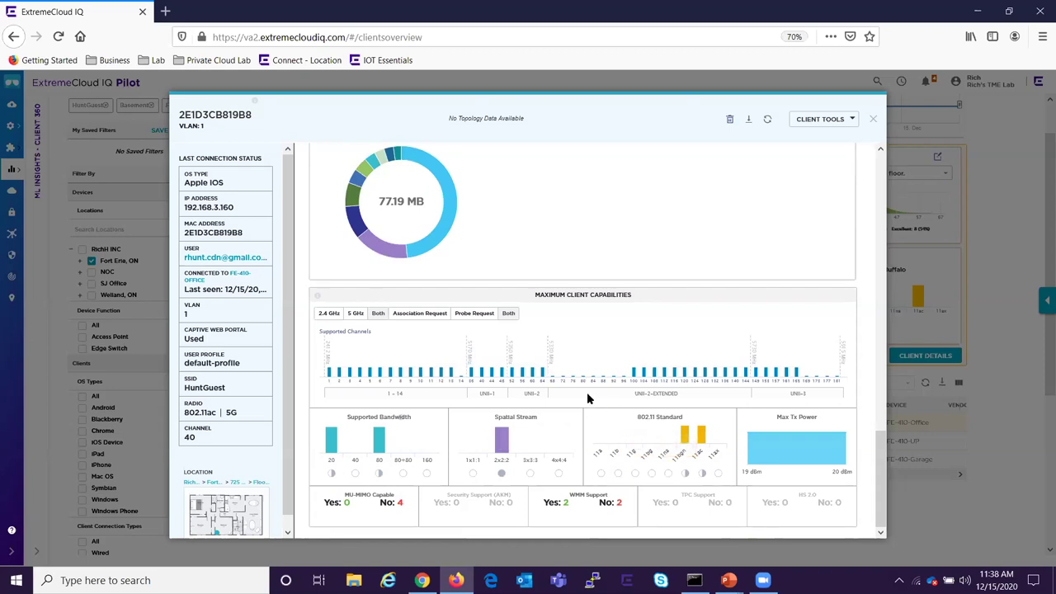
pyautogui.moveTo(521, 441)
pyautogui.click(873, 121)
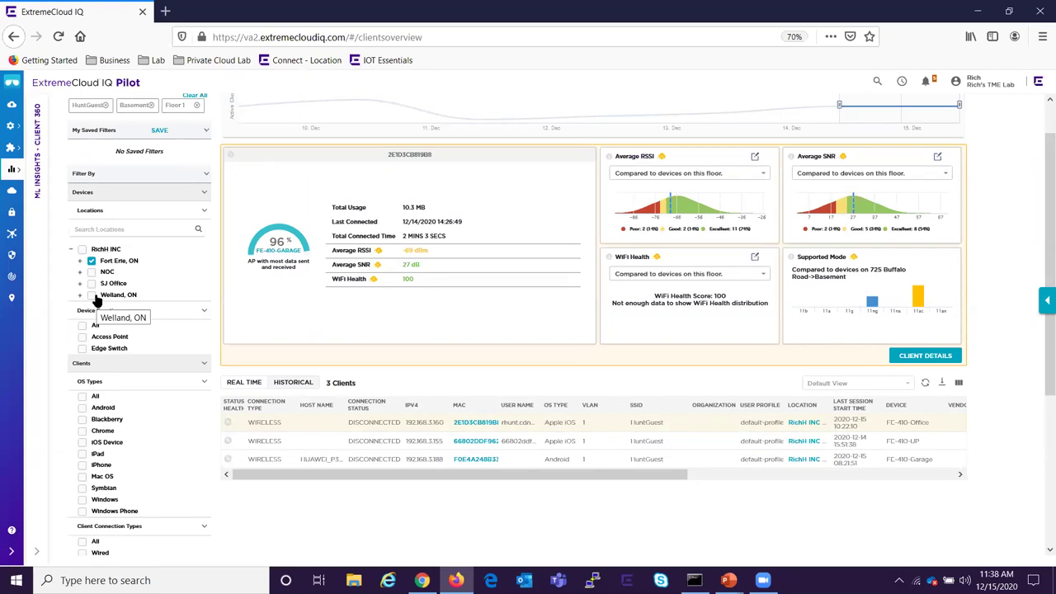
# Open Extreme Guest and review its overview of user conversion, data usage and online users by location.
pyautogui.click(33, 552)
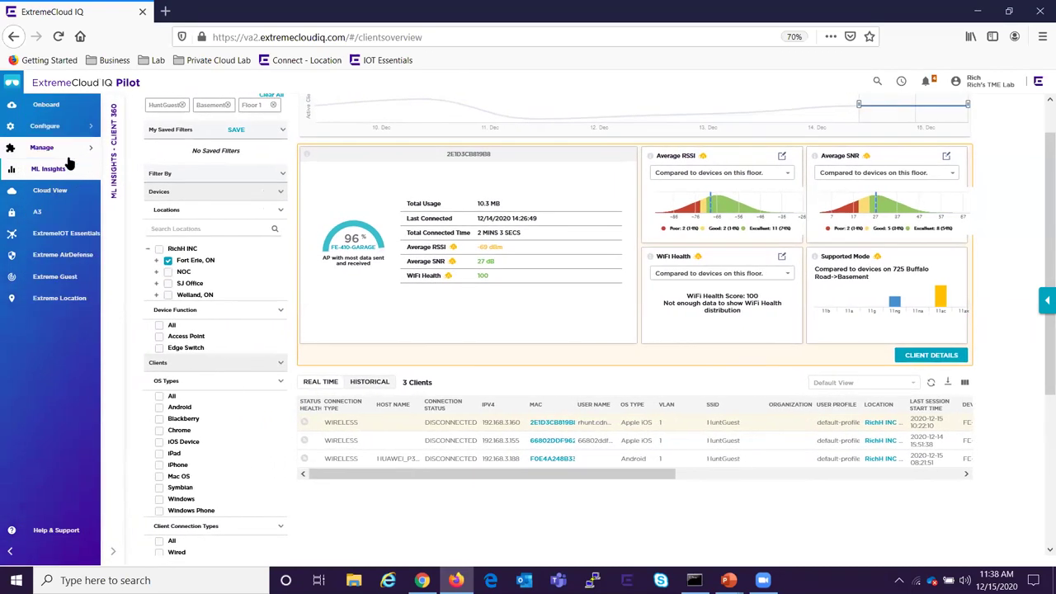
pyautogui.click(55, 276)
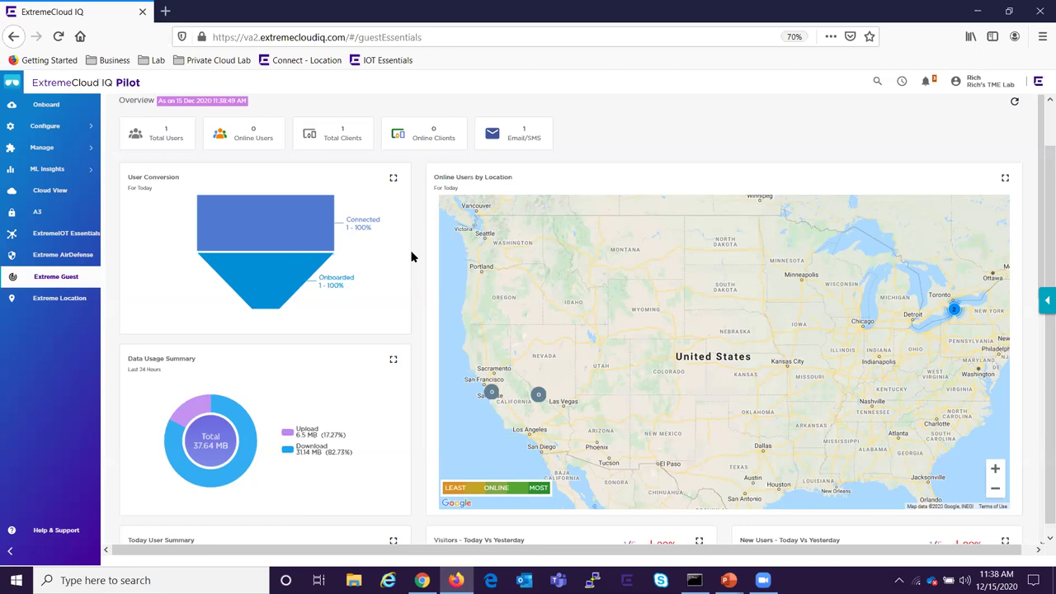
pyautogui.scroll(1, 801, 139)
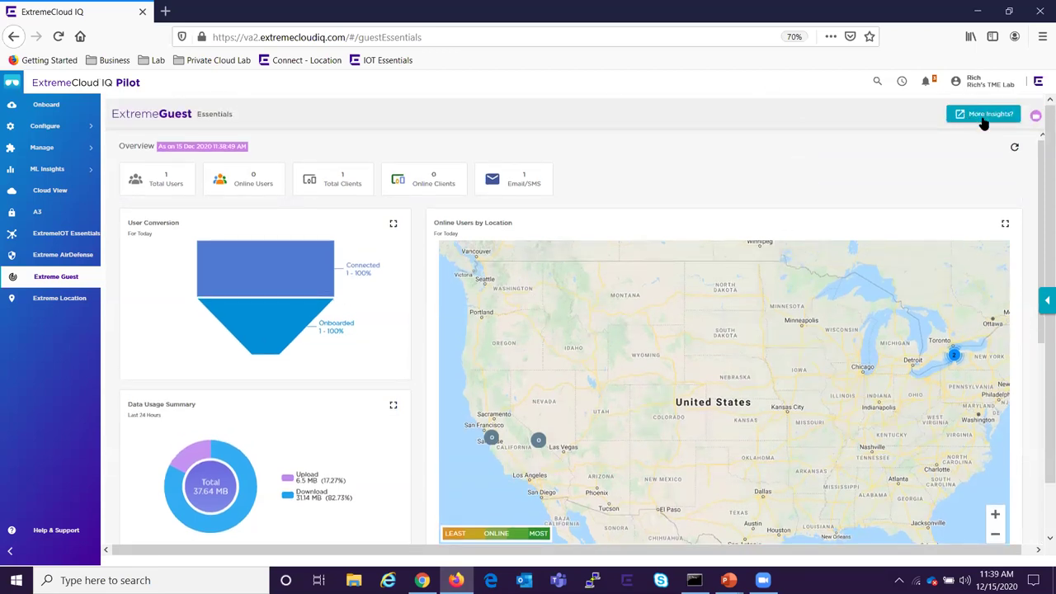
pyautogui.scroll(-1, 332, 245)
pyautogui.scroll(1, 412, 249)
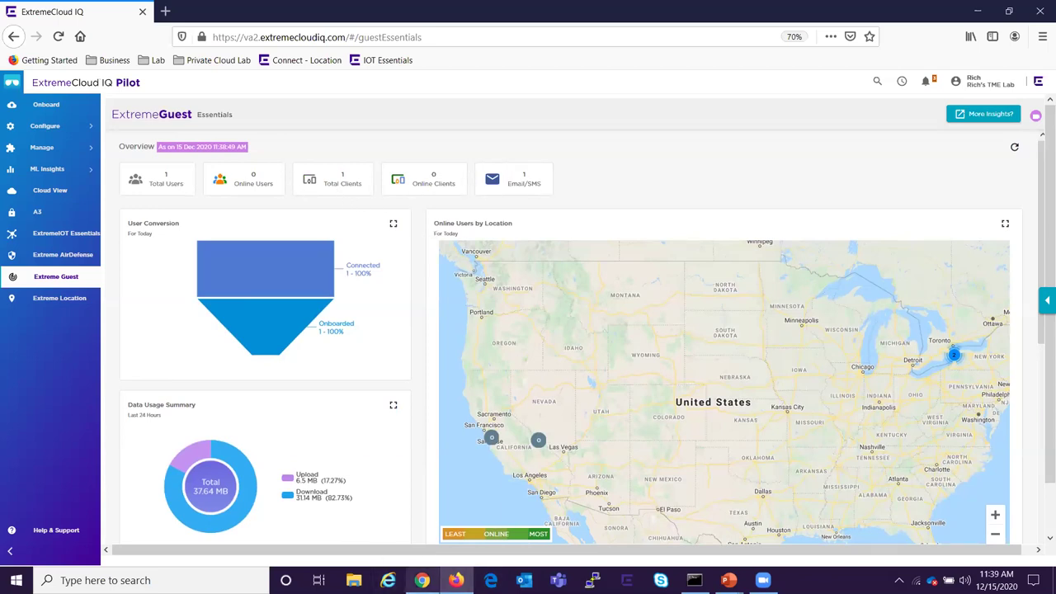
# Switch to the staging ExtremeCloud IQ account in Chrome and open its Extreme Guest overview.
pyautogui.moveTo(421, 580)
pyautogui.click(422, 507)
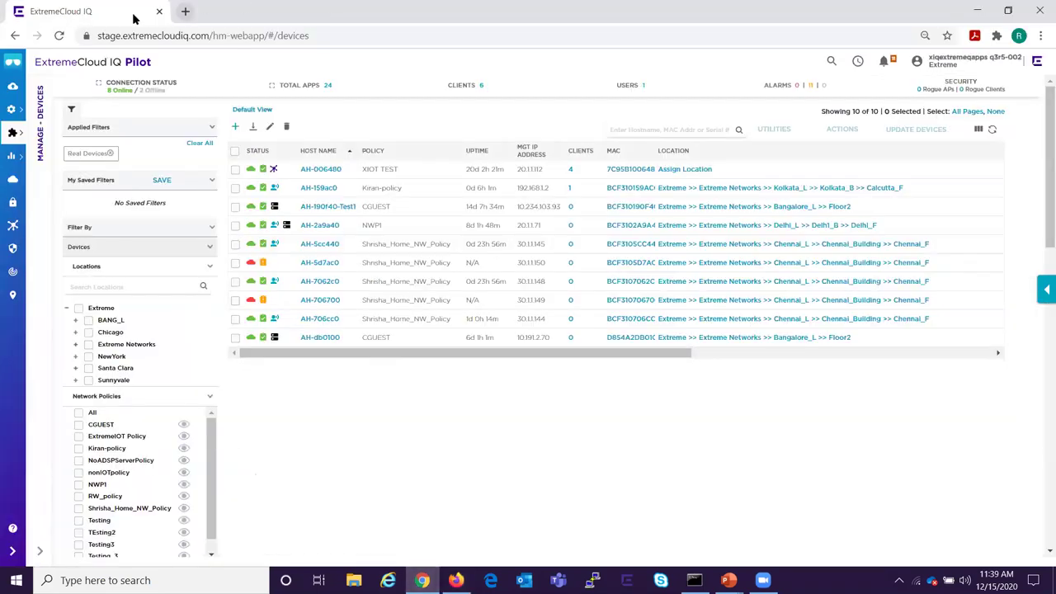
pyautogui.click(13, 550)
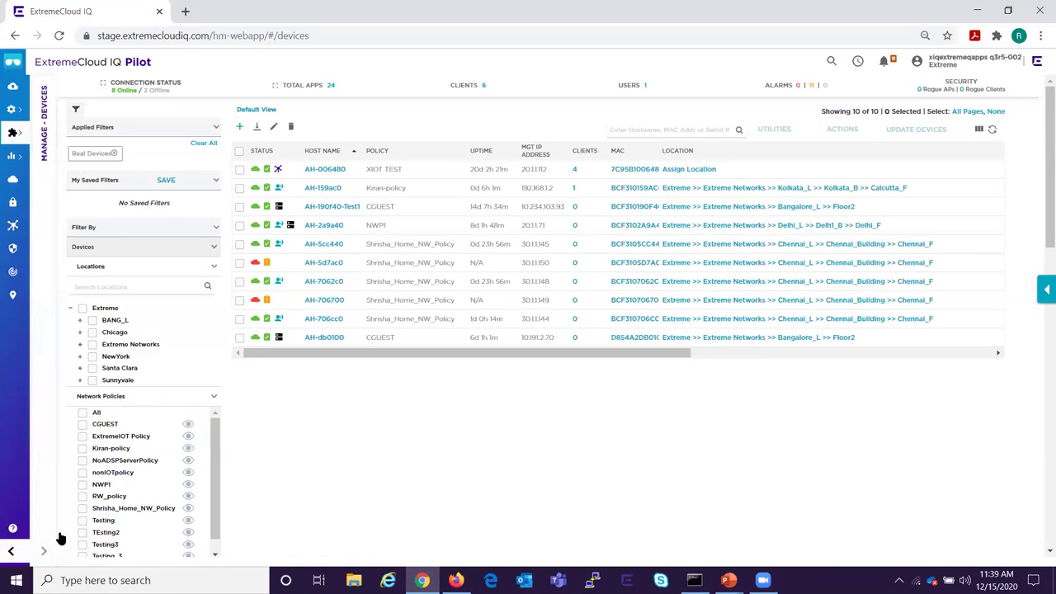
pyautogui.click(72, 271)
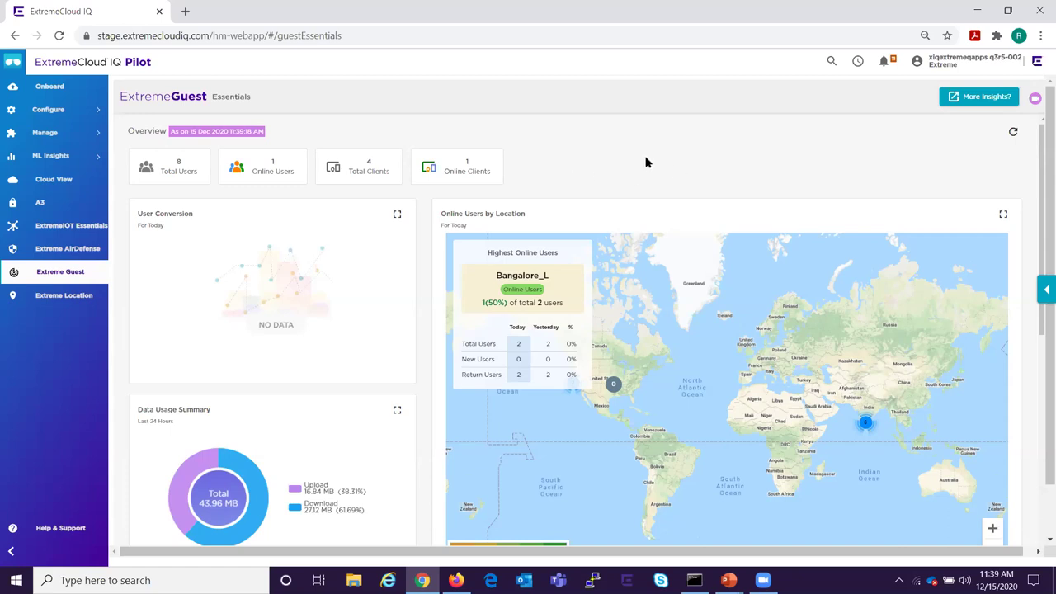
# Open the full ExtremeGuest Essentials application and lay out a new dashboard with one tall pane beside four smaller panes.
pyautogui.click(981, 97)
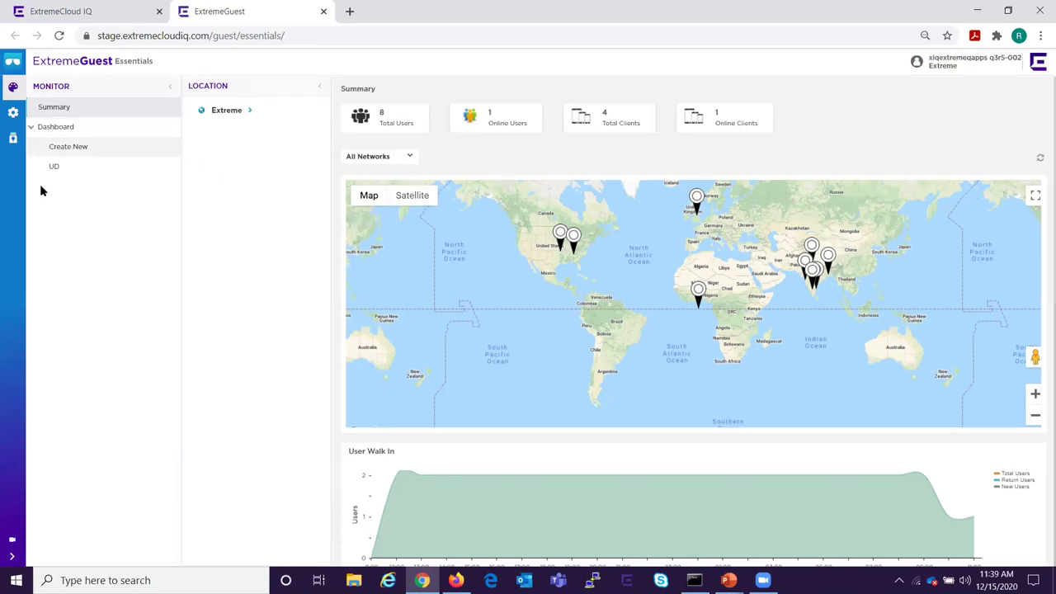
pyautogui.click(62, 149)
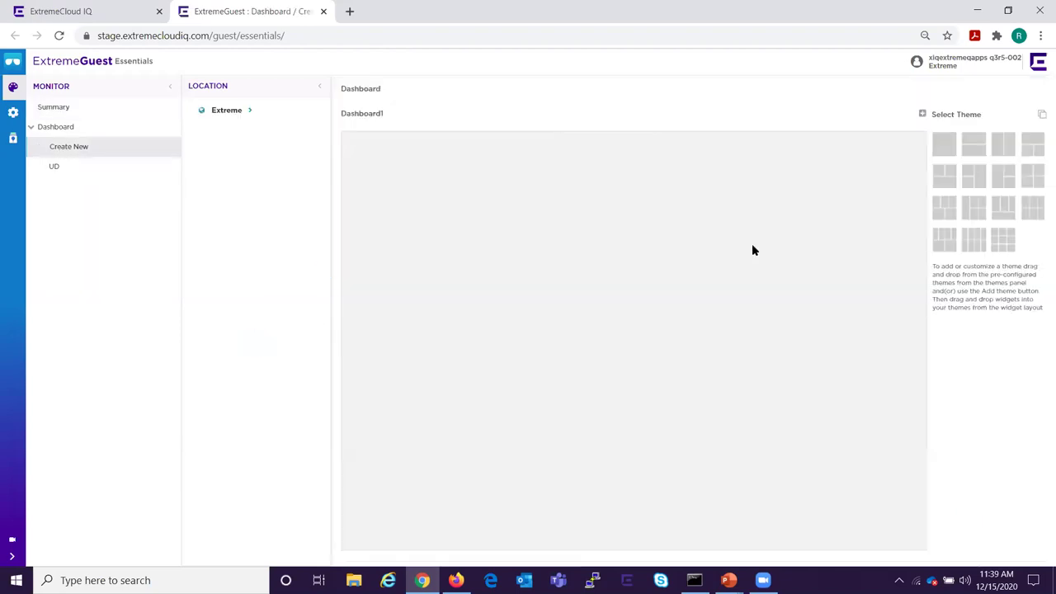
pyautogui.moveTo(974, 208); pyautogui.dragTo(646, 203)
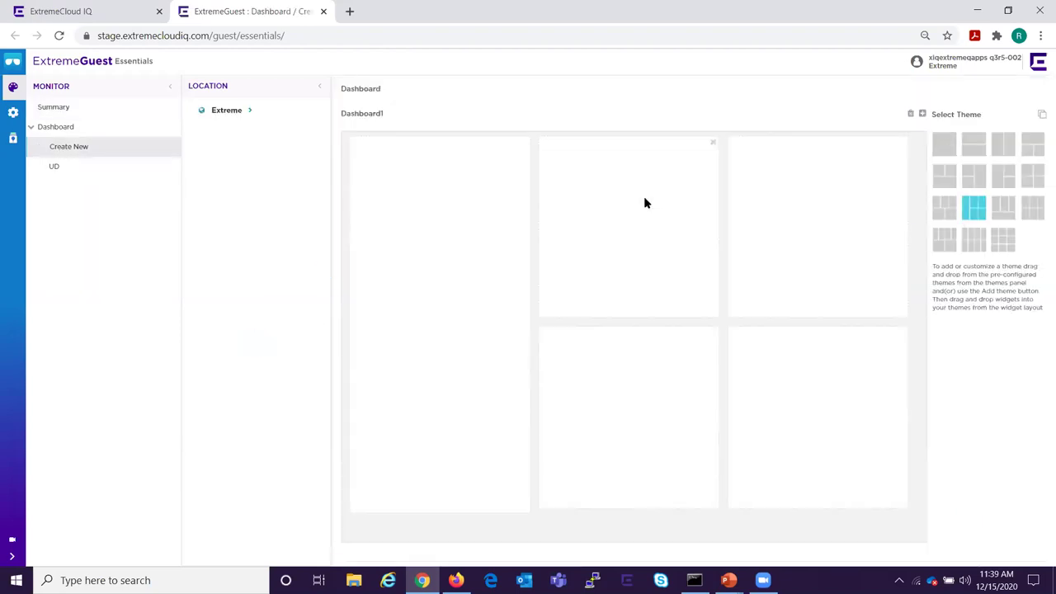
# Display the dashboard widgets available and expand the Clients and Users categories.
pyautogui.click(1042, 114)
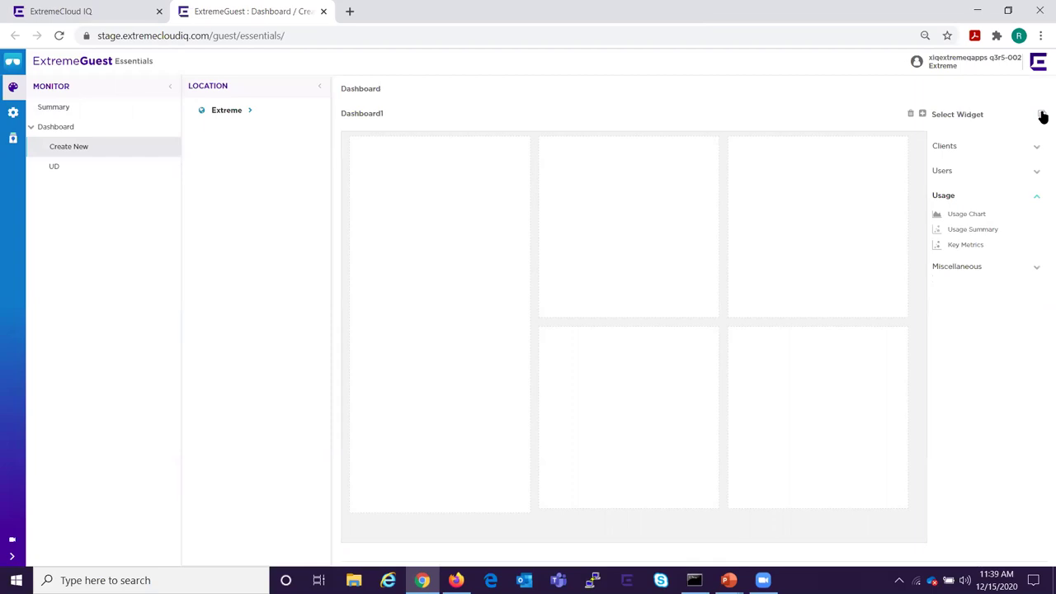
pyautogui.click(969, 149)
pyautogui.click(965, 217)
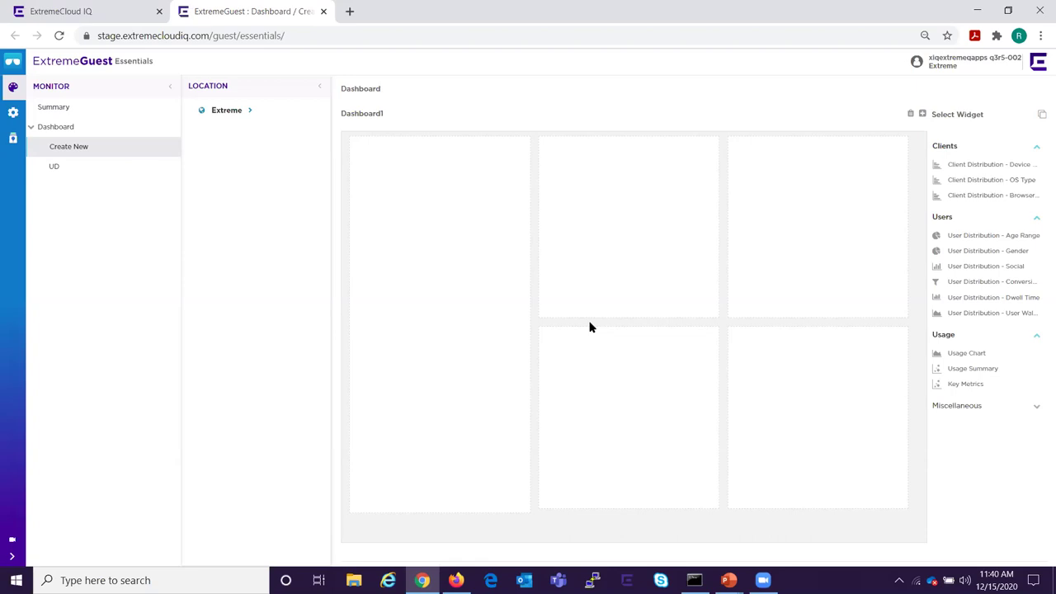
# Review the ExtremeGuest configuration's authorization, notification and onboarding policies.
pyautogui.click(14, 112)
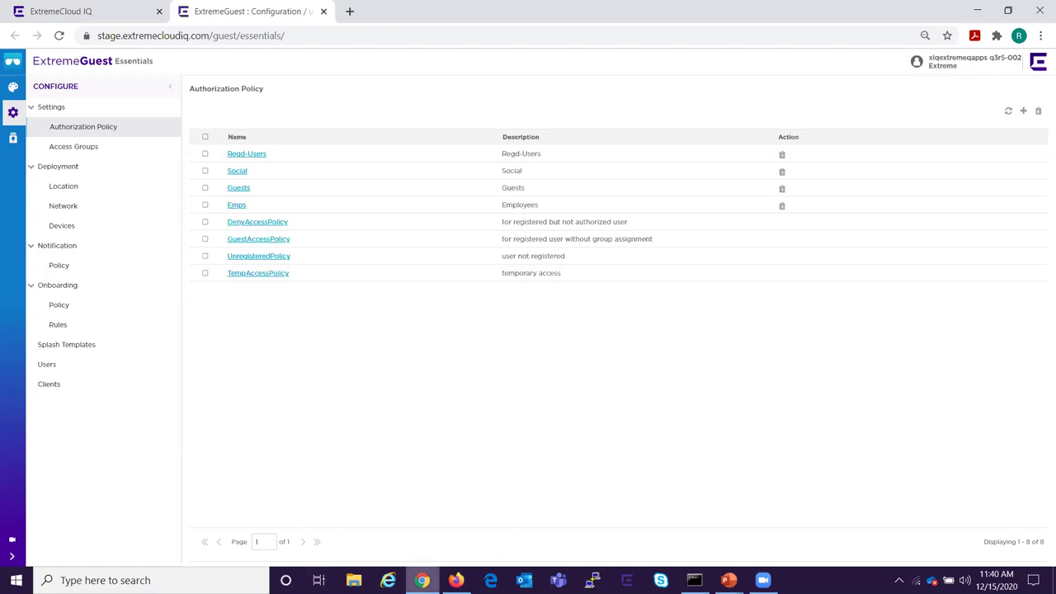
pyautogui.moveTo(422, 580)
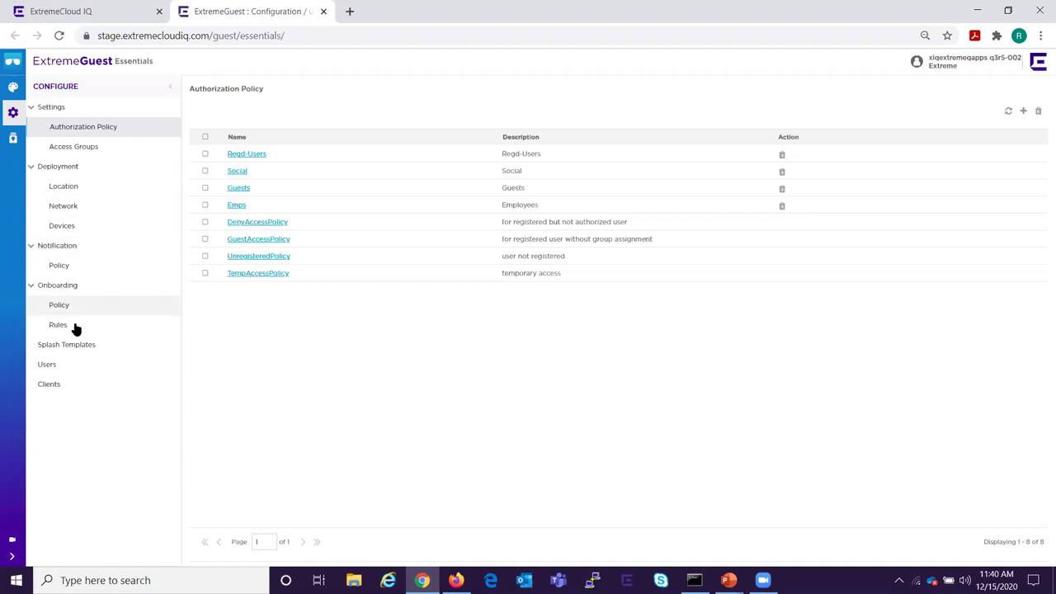
pyautogui.click(61, 268)
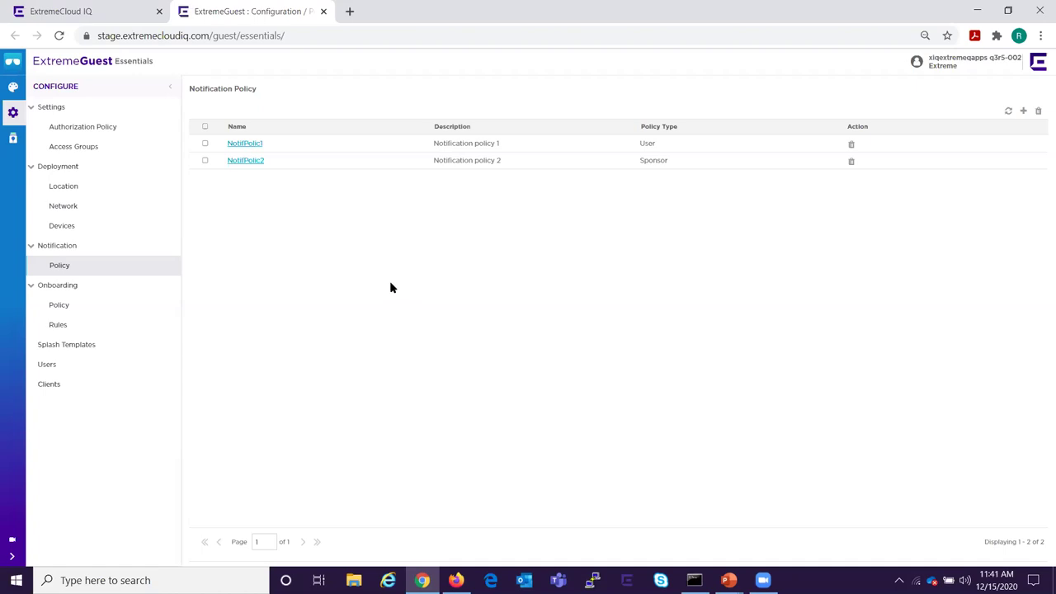
pyautogui.click(60, 308)
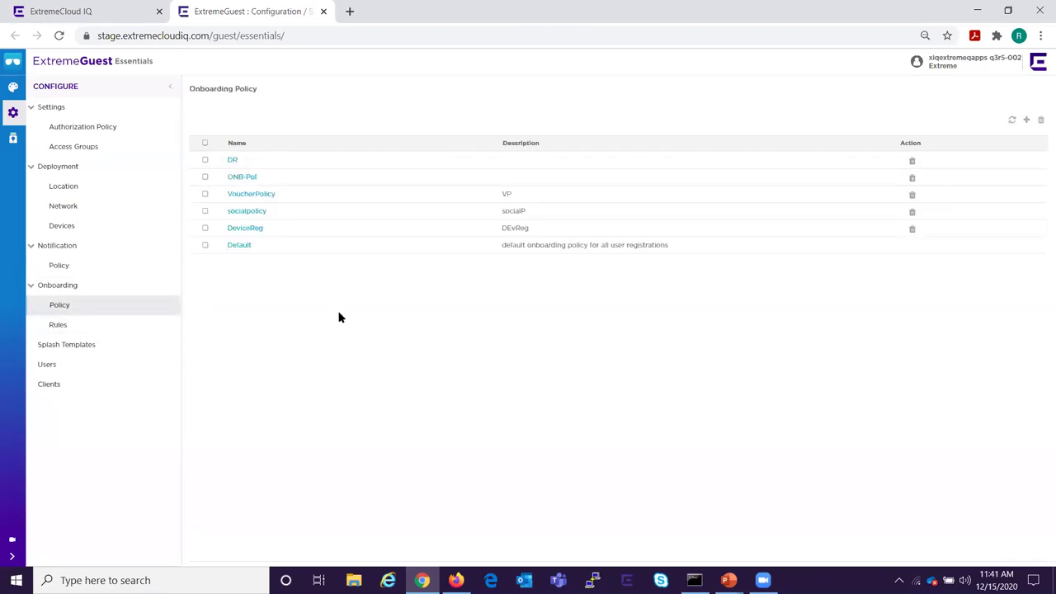
# Open the DeviceReg onboarding policy and add a second criterion that uses User's Device Count as its condition.
pyautogui.click(258, 228)
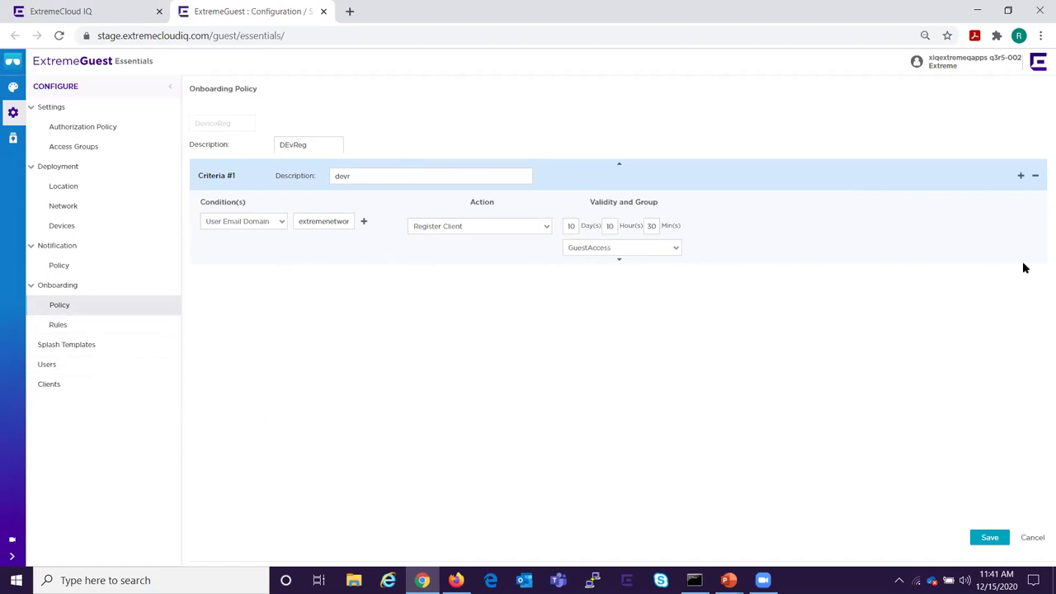
pyautogui.click(1021, 177)
pyautogui.click(276, 339)
pyautogui.click(243, 426)
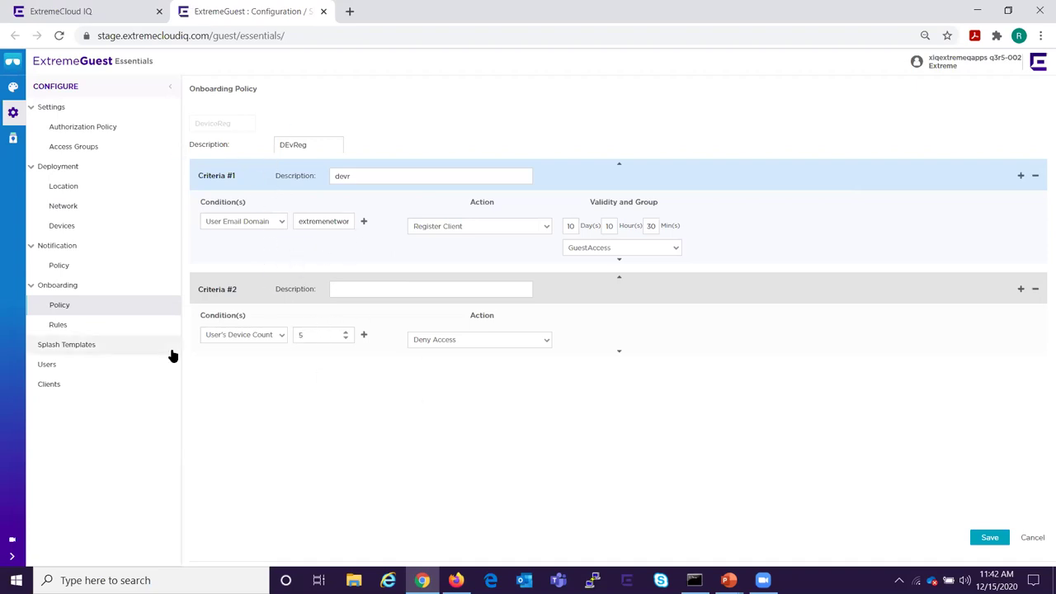
# Examine the DRrule onboarding rule's policy, network and location choices, and leave the rule without saving.
pyautogui.click(57, 326)
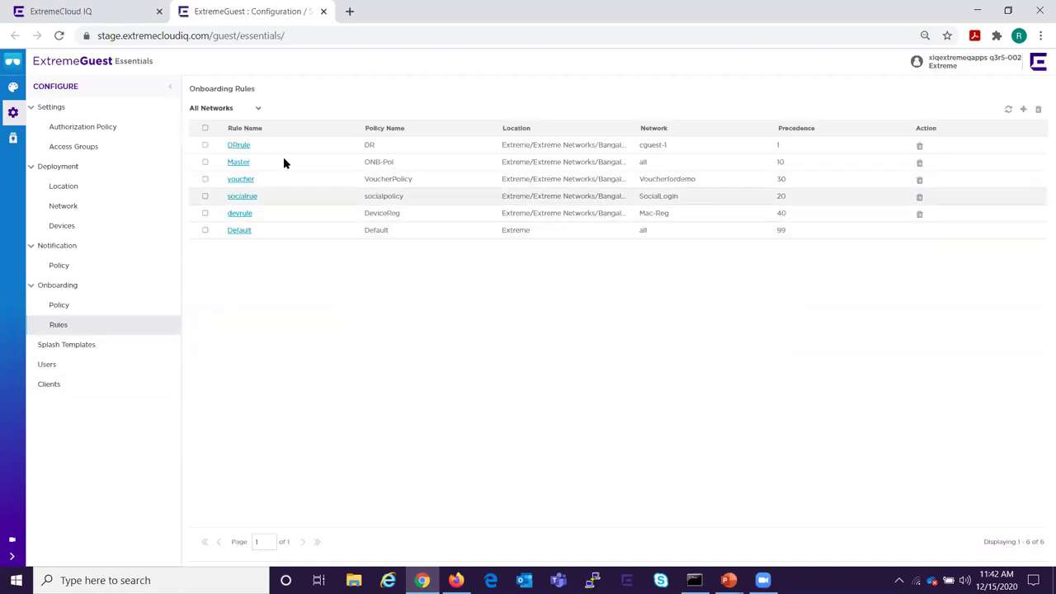
pyautogui.click(242, 146)
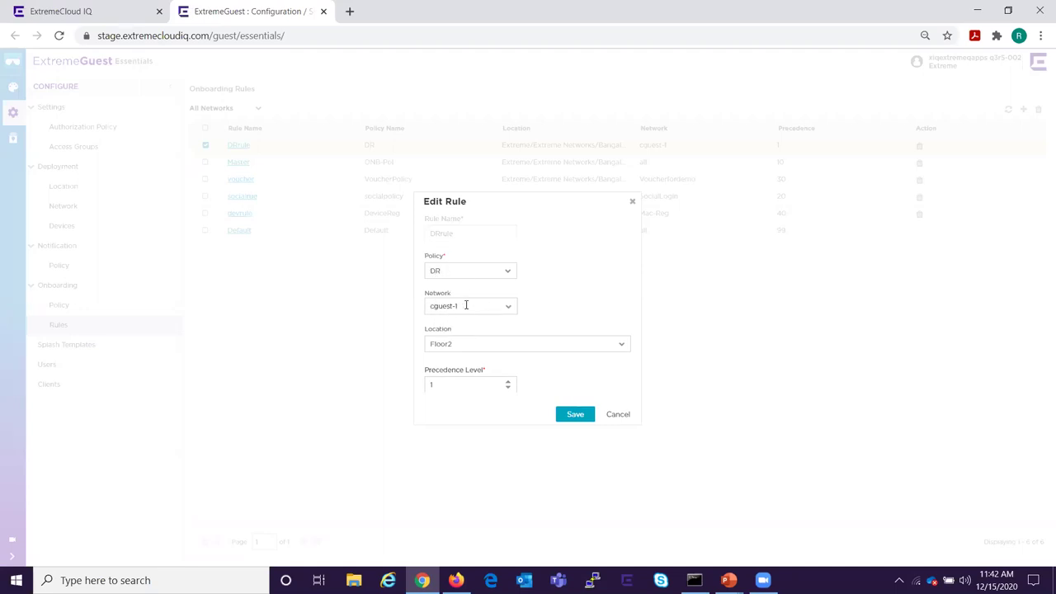
pyautogui.click(624, 350)
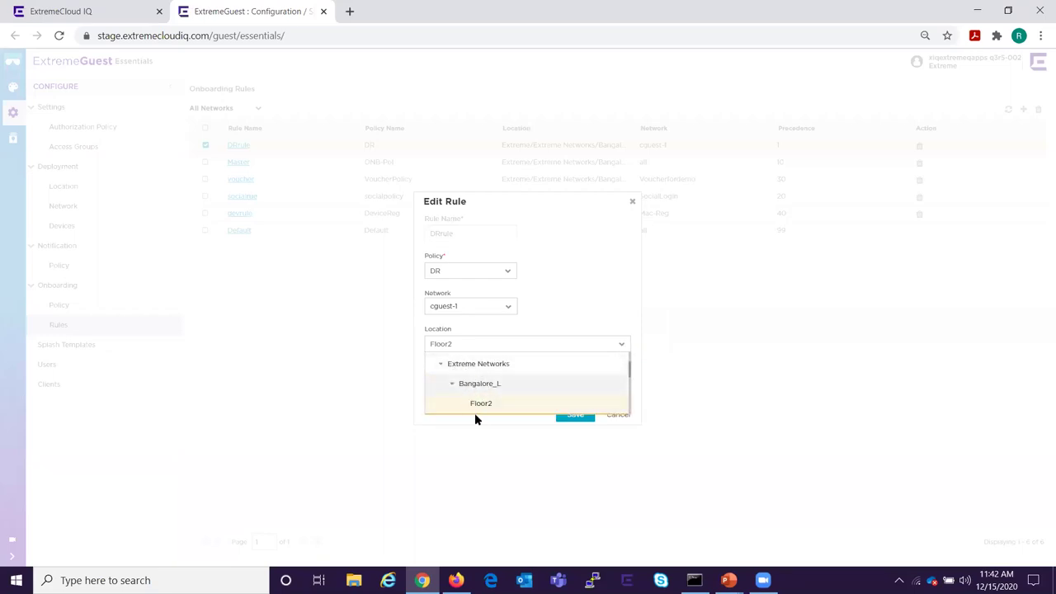
pyautogui.click(579, 279)
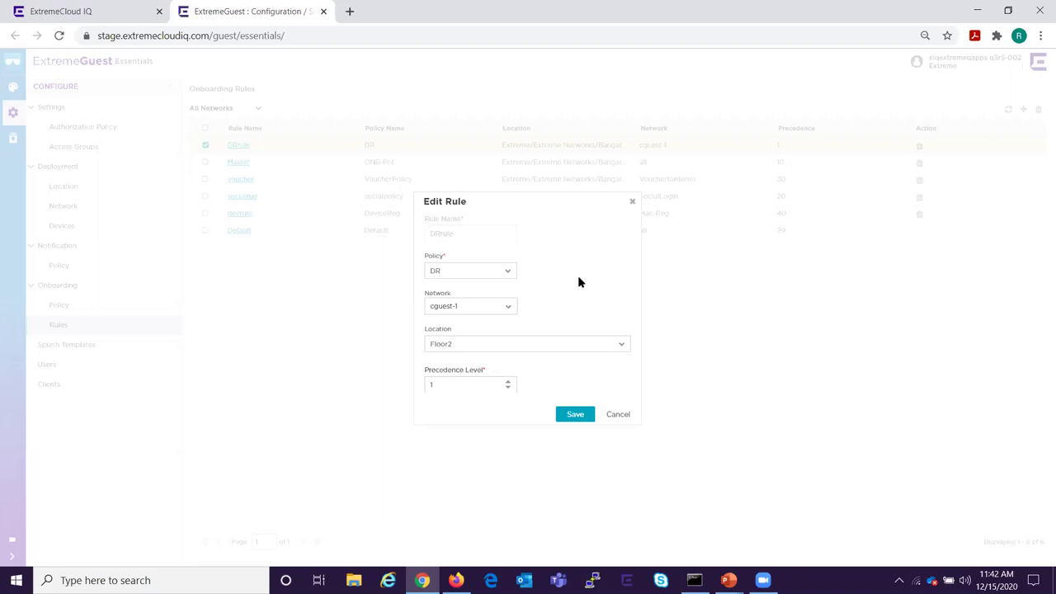
pyautogui.click(624, 414)
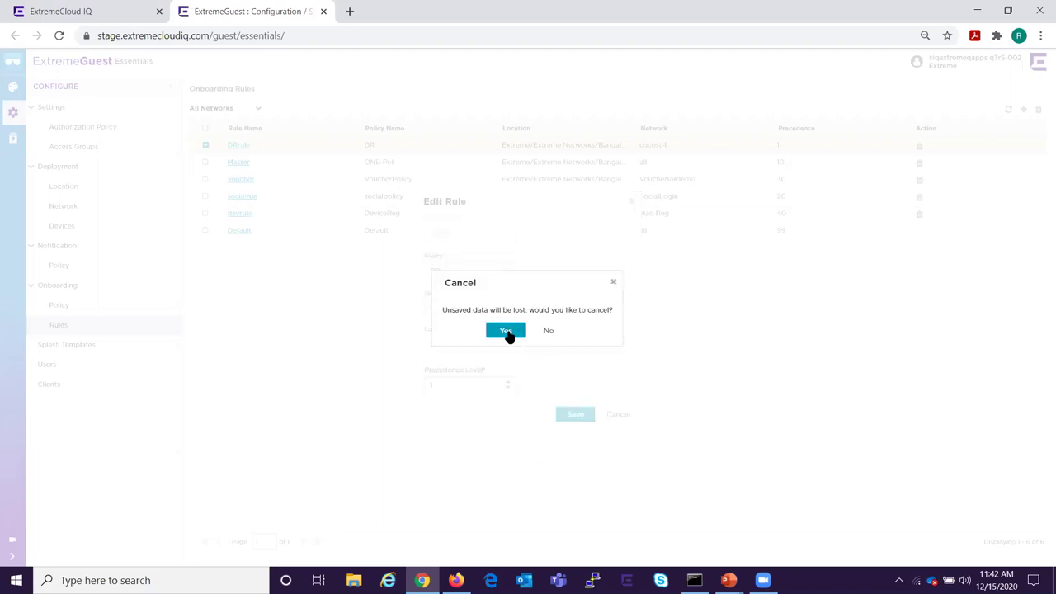
pyautogui.click(505, 331)
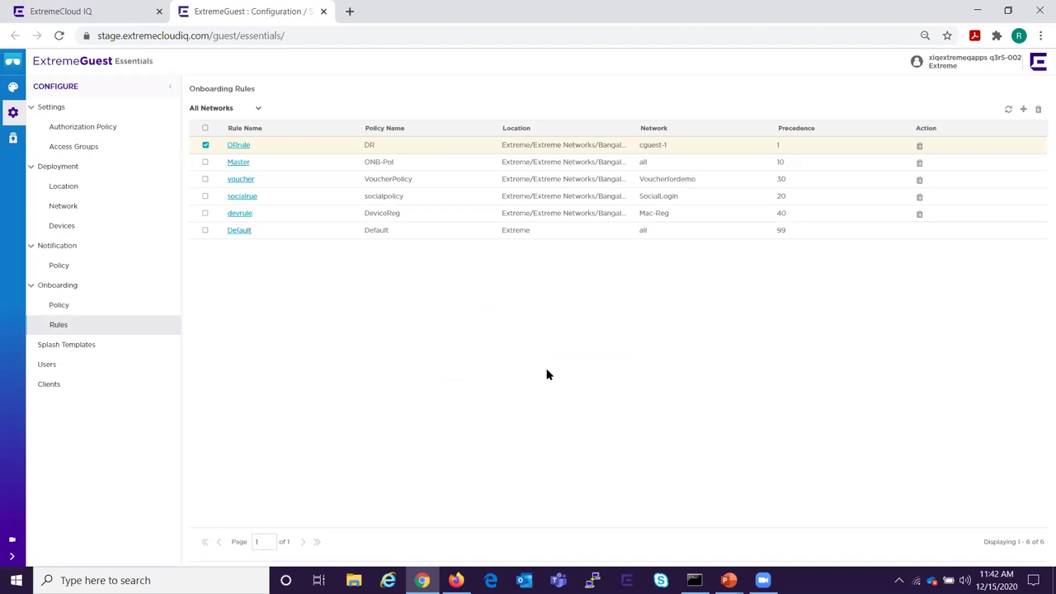
# Clone the device registration system splash template to examine its layouts, widgets and page settings, and discard the clone.
pyautogui.click(88, 350)
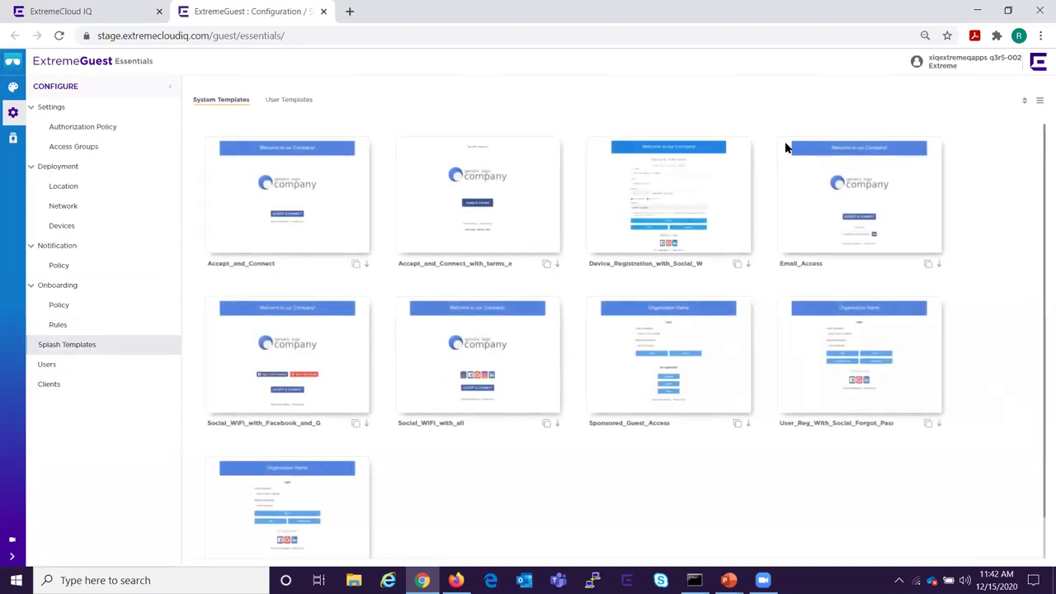
pyautogui.click(737, 262)
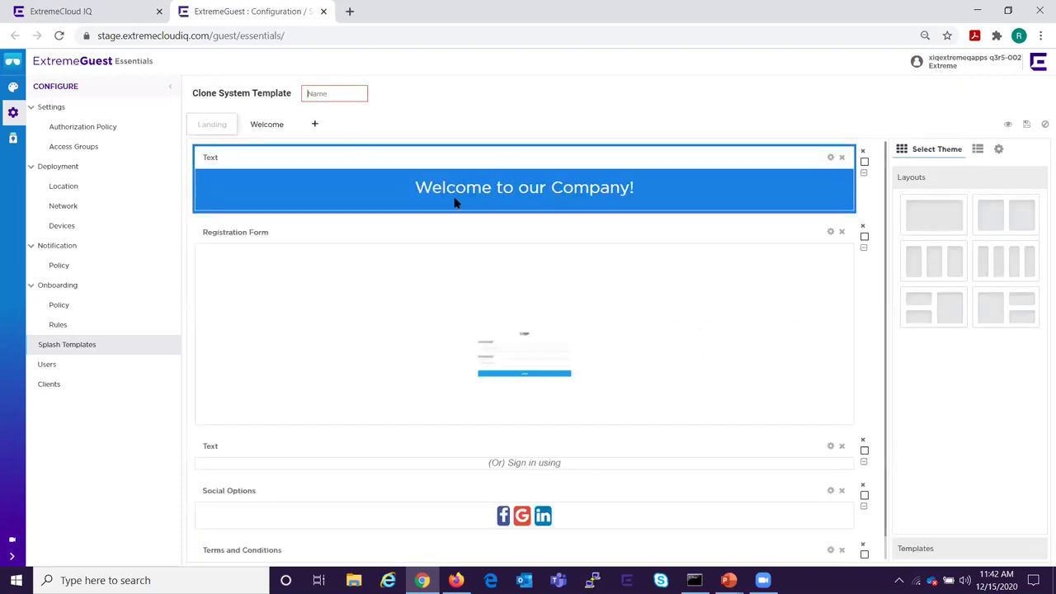
pyautogui.click(979, 150)
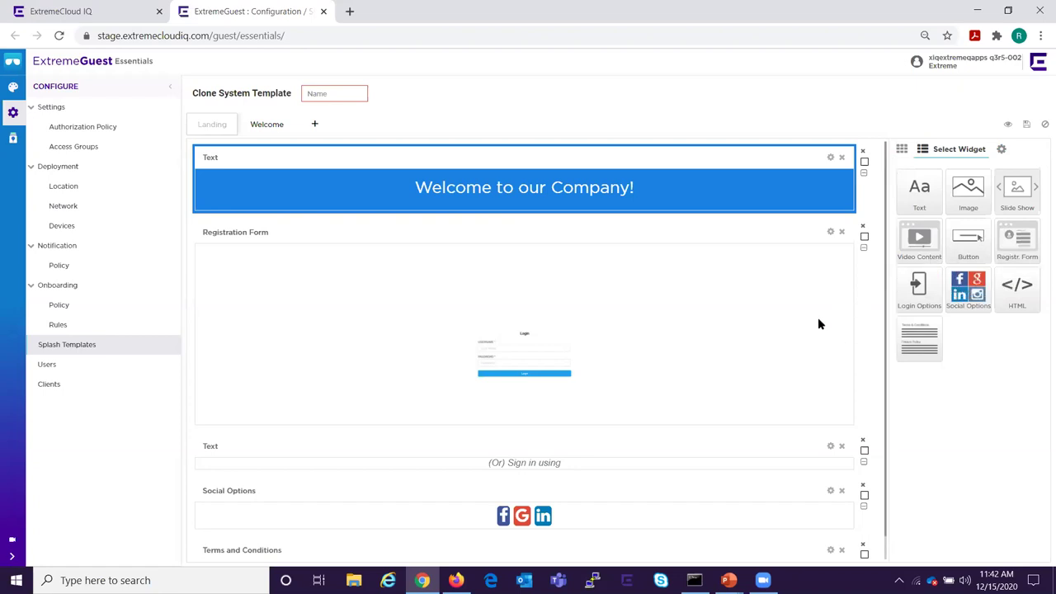
pyautogui.click(1001, 148)
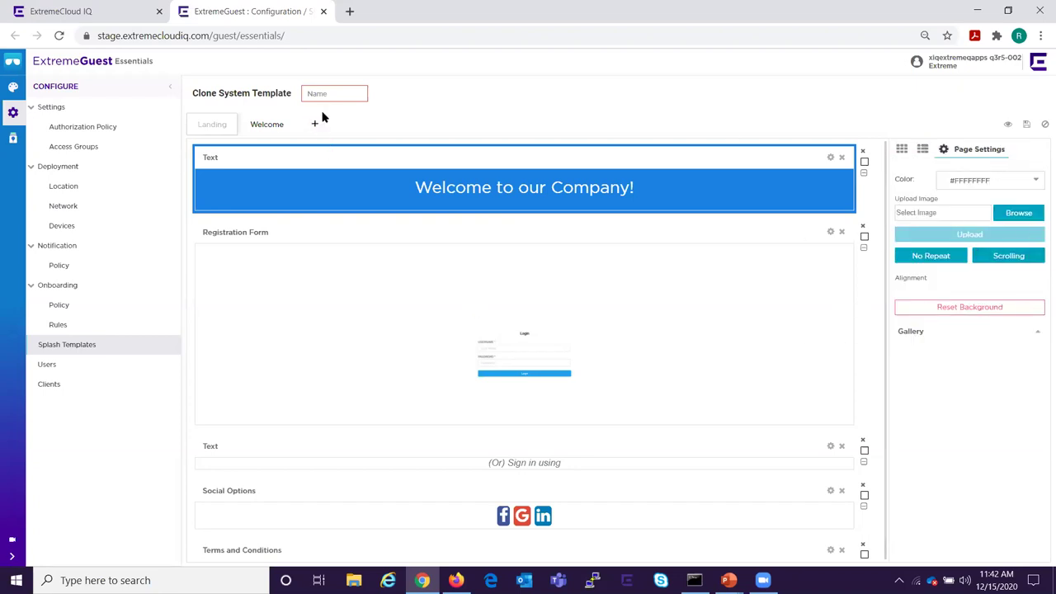
pyautogui.click(1044, 124)
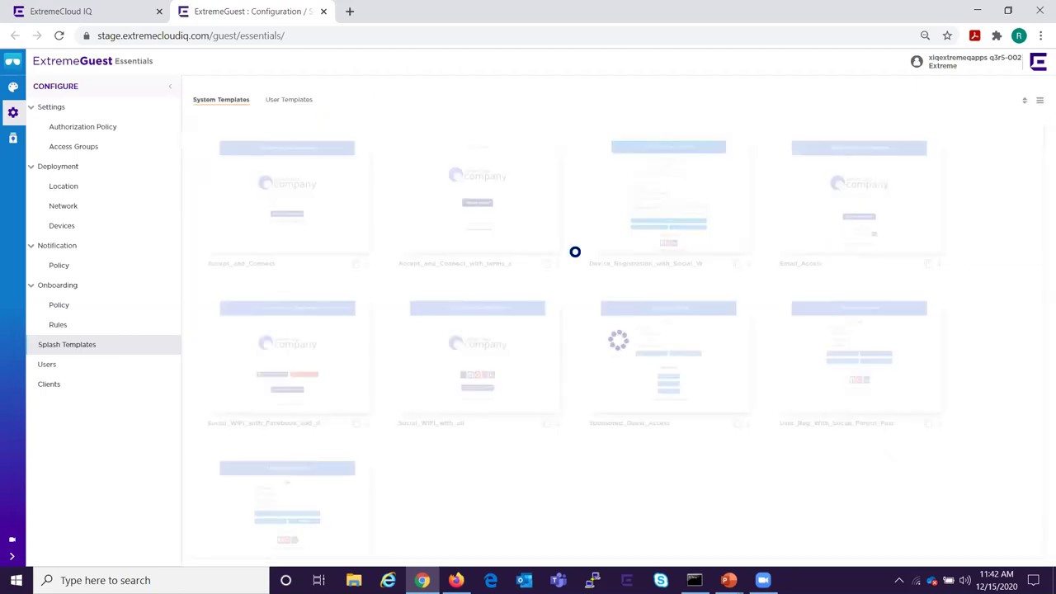
# Check where the Eguest_Testing user template can be applied, expanding the locations down to Chicago's Sales floor, and close without applying.
pyautogui.click(281, 100)
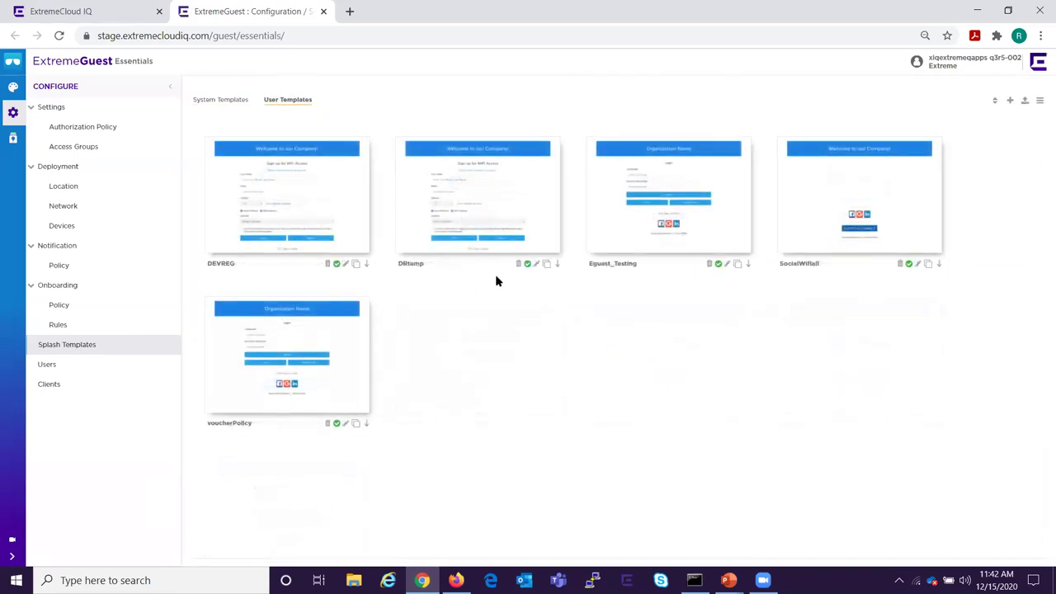
pyautogui.click(717, 263)
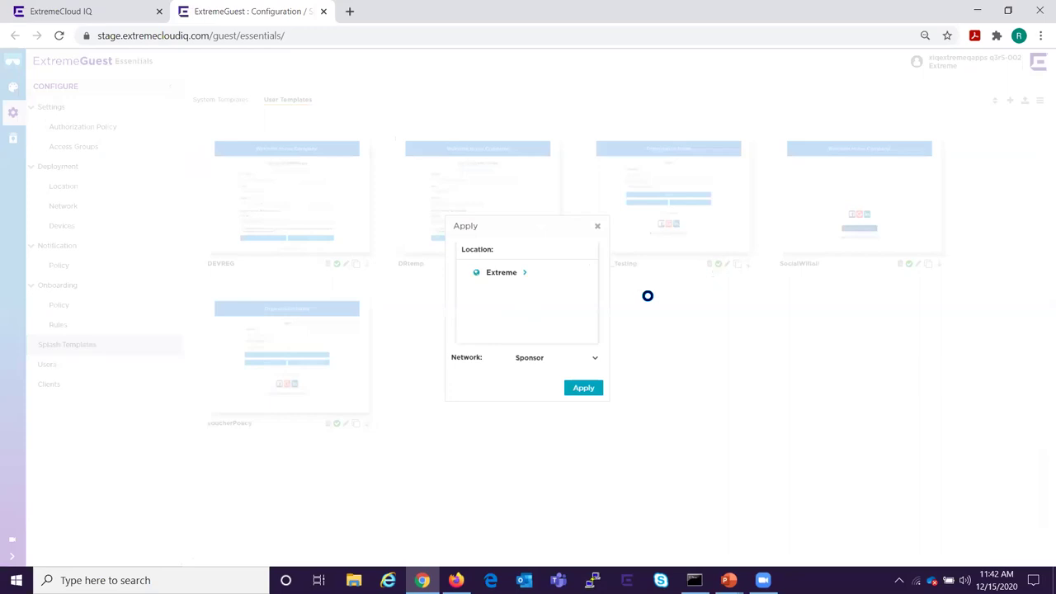
pyautogui.click(525, 272)
pyautogui.click(534, 294)
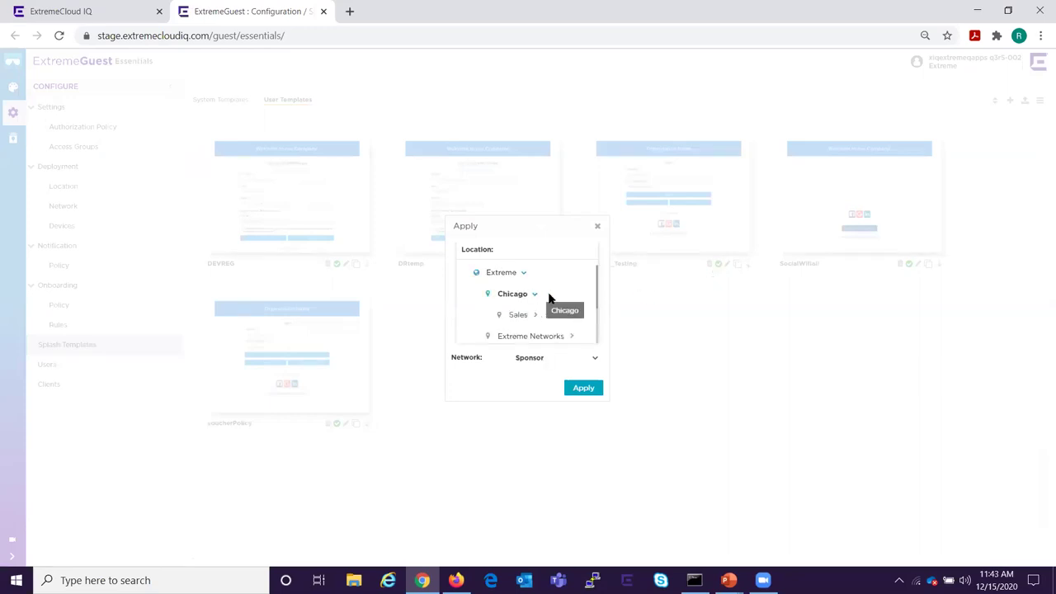
pyautogui.click(535, 315)
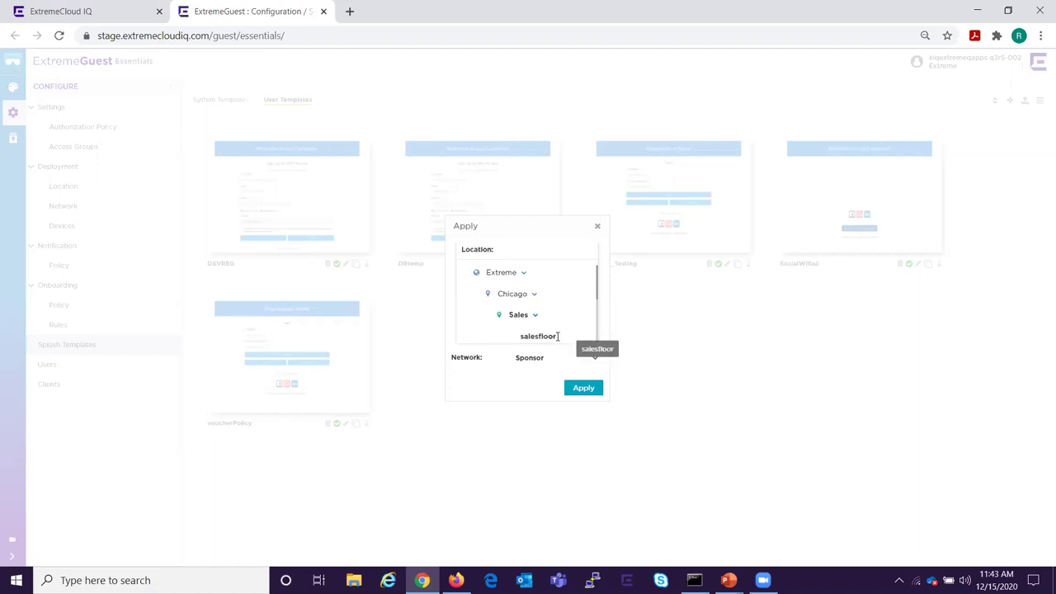
pyautogui.click(596, 231)
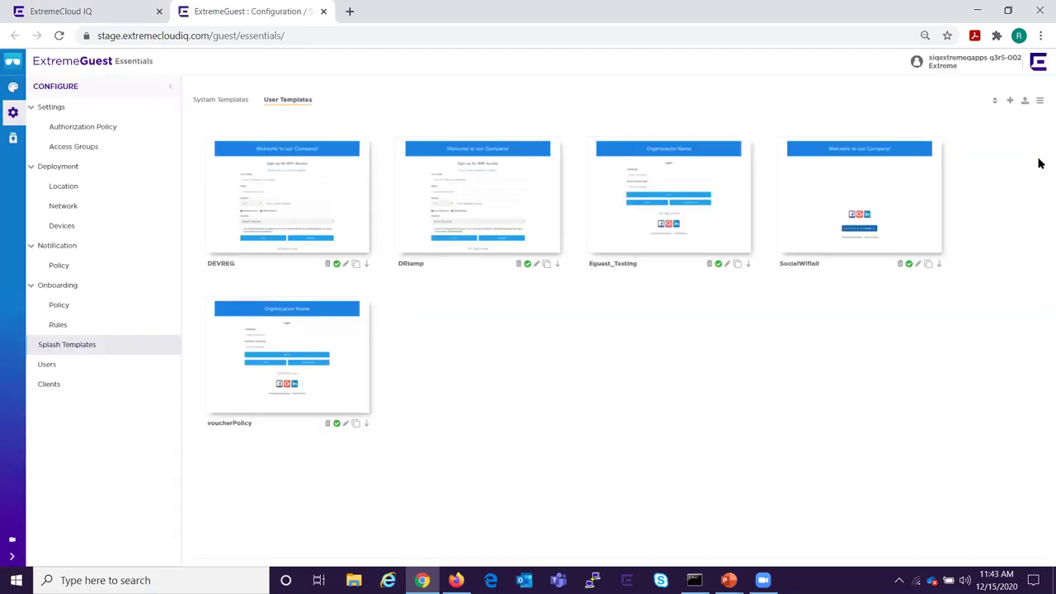
# Show the splash template mapping summary for the SocialLogin network and the list of configured guest users.
pyautogui.click(1039, 102)
pyautogui.click(250, 137)
pyautogui.click(217, 188)
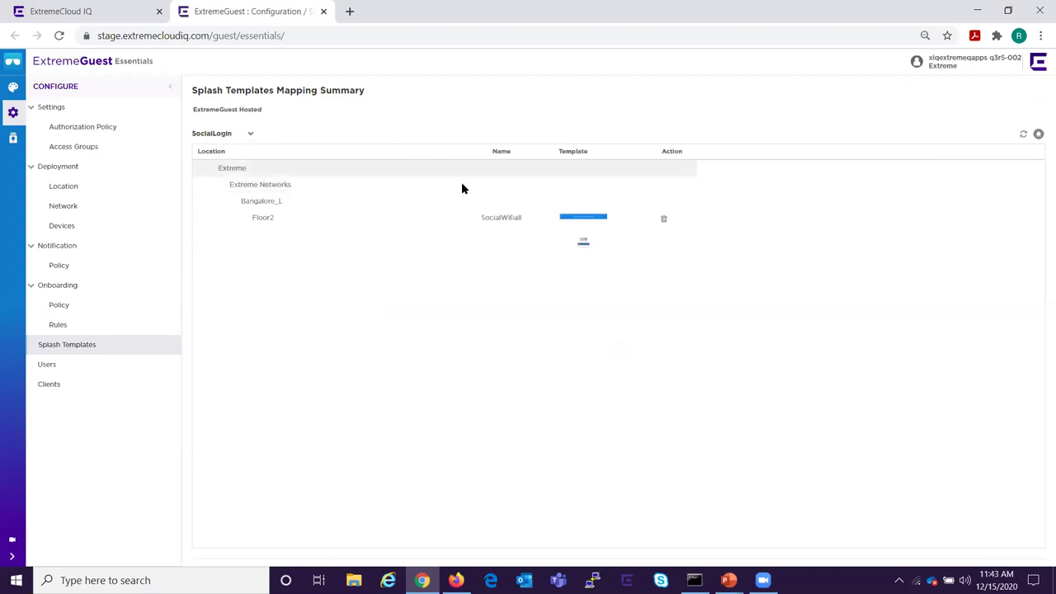
pyautogui.click(60, 369)
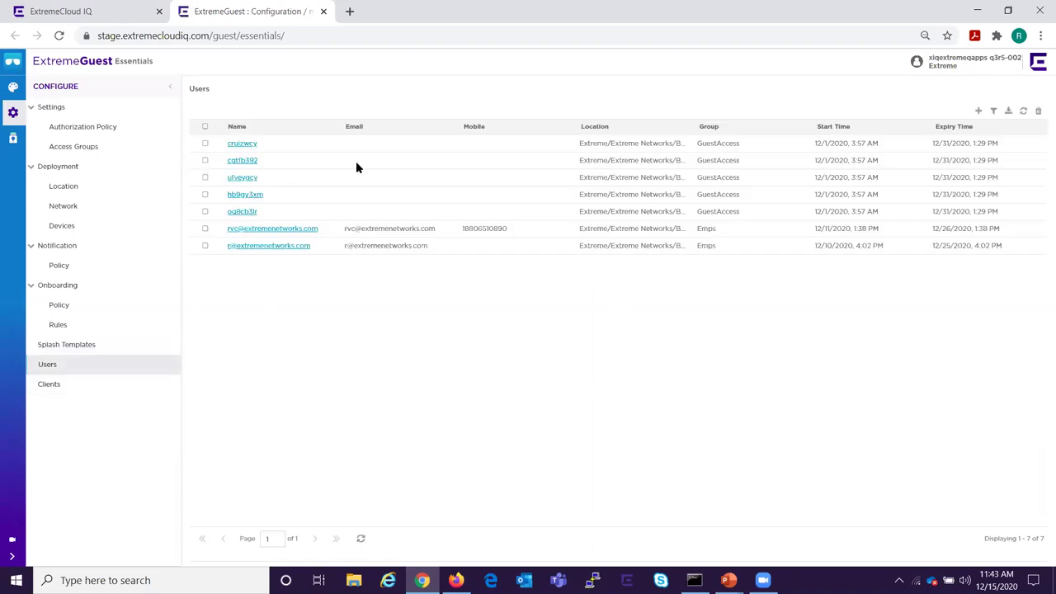
# Return to ExtremeCloud IQ, show the Extreme Location overview and launch the full ExtremeLocation Essentials application.
pyautogui.click(59, 11)
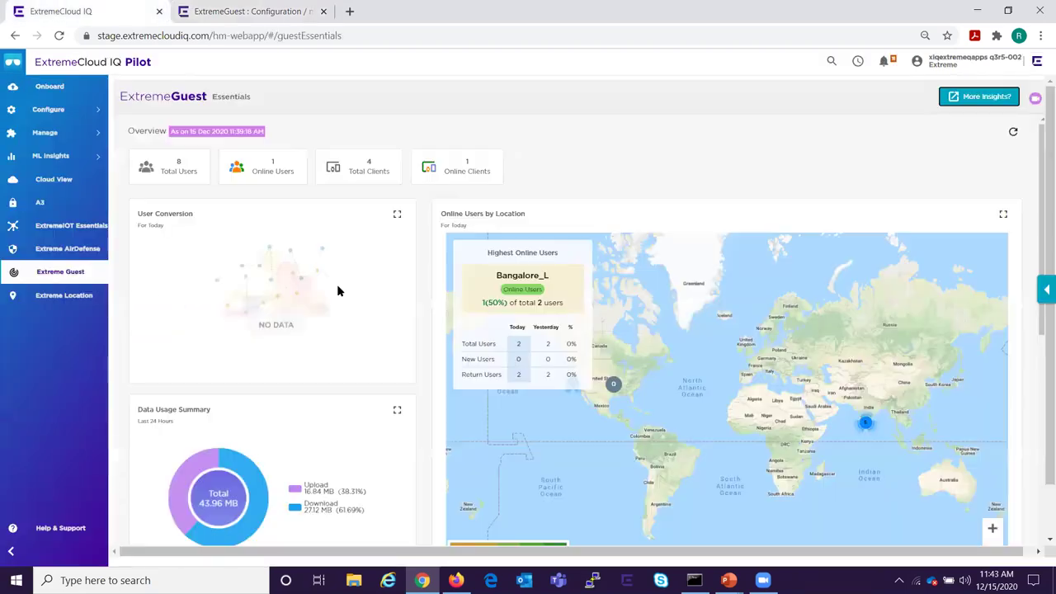
pyautogui.click(66, 299)
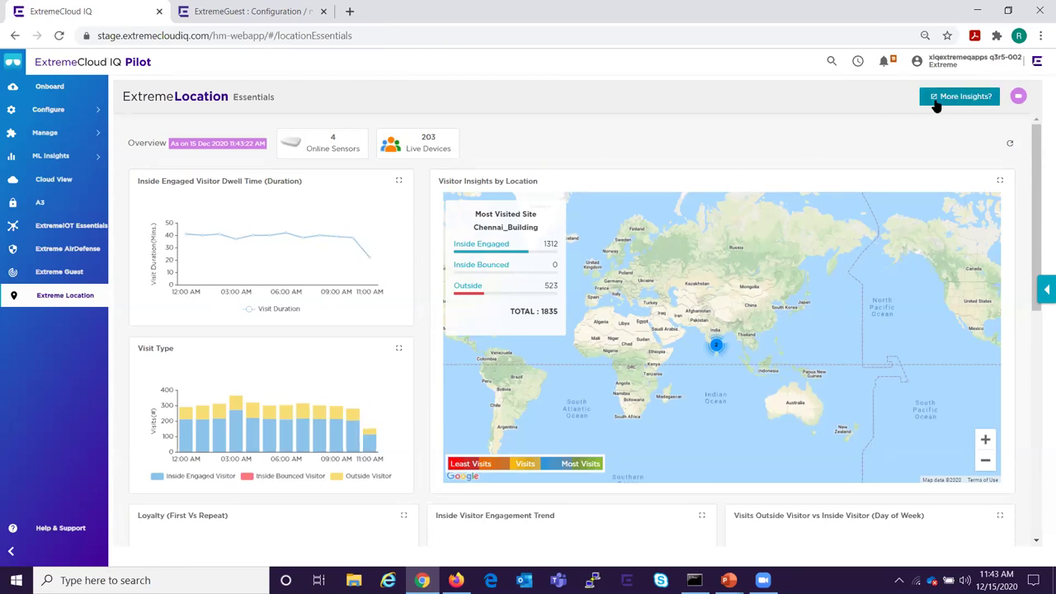
pyautogui.click(547, 244)
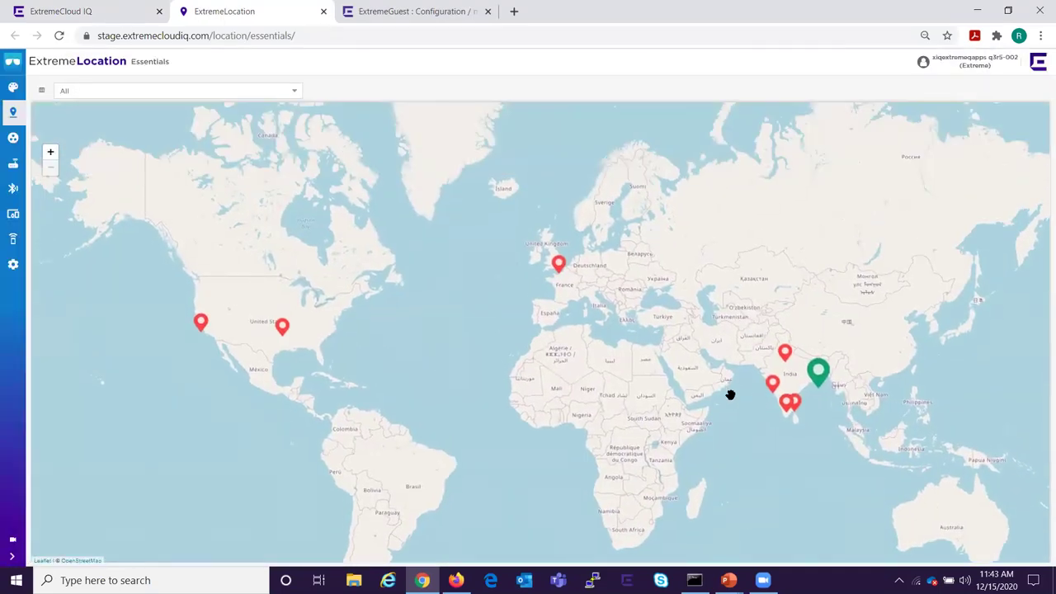
# Open a southern India site from the location map, and switch to the visitor analytics dashboard.
pyautogui.click(788, 407)
pyautogui.click(755, 376)
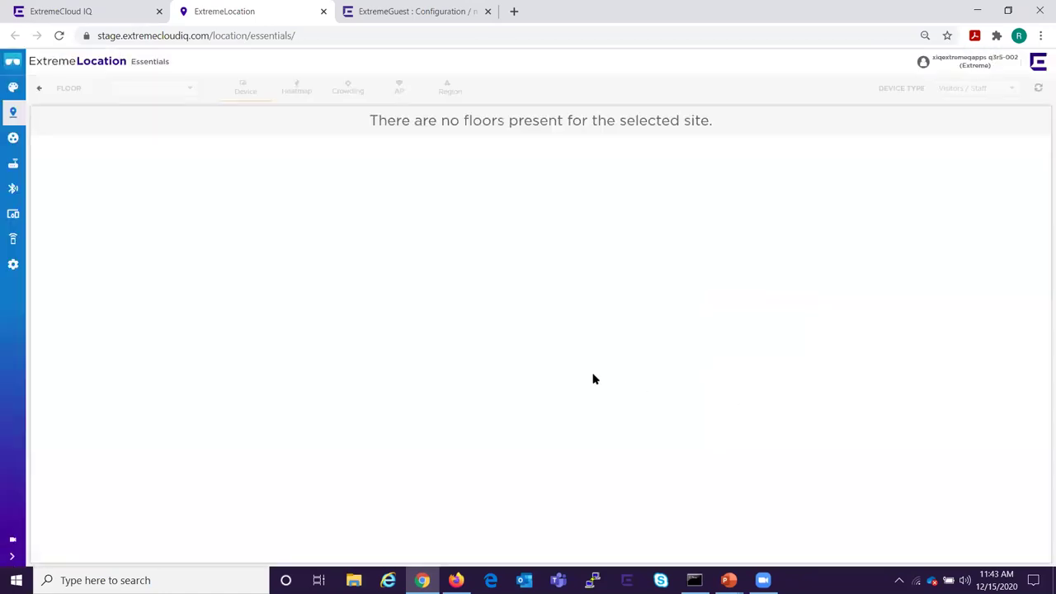
pyautogui.click(8, 87)
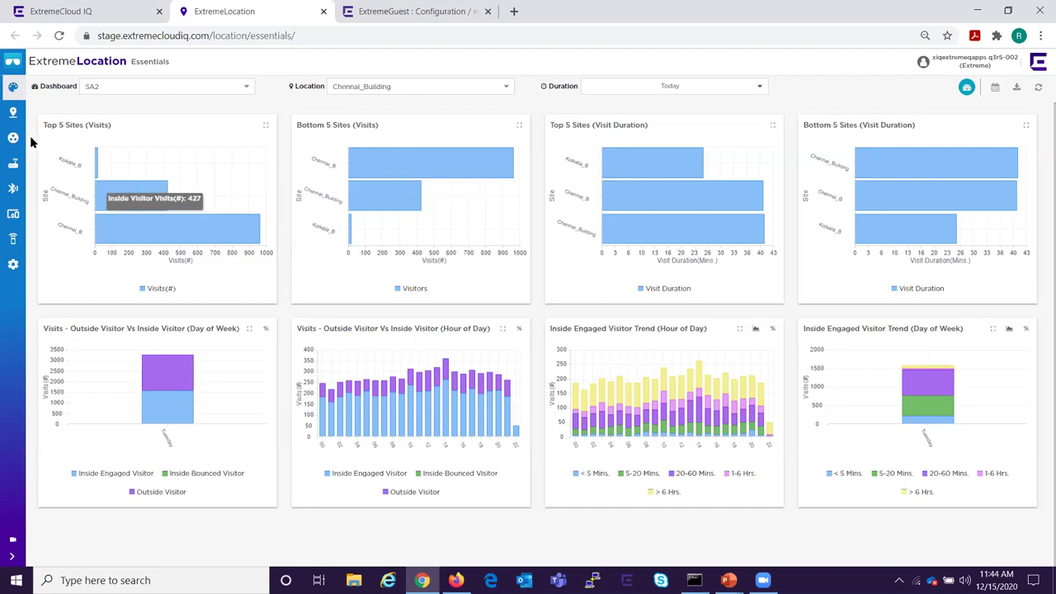
# Open the Chennai_Building site from the location map and inspect the visitor groups on its Chennai_F floor plan.
pyautogui.click(715, 240)
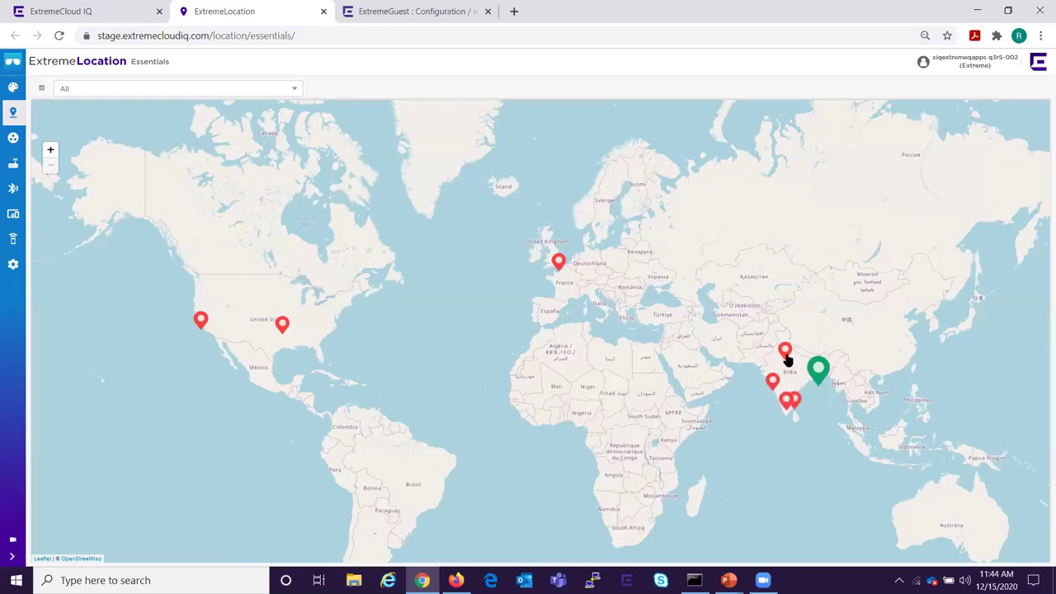
pyautogui.click(796, 402)
pyautogui.click(768, 376)
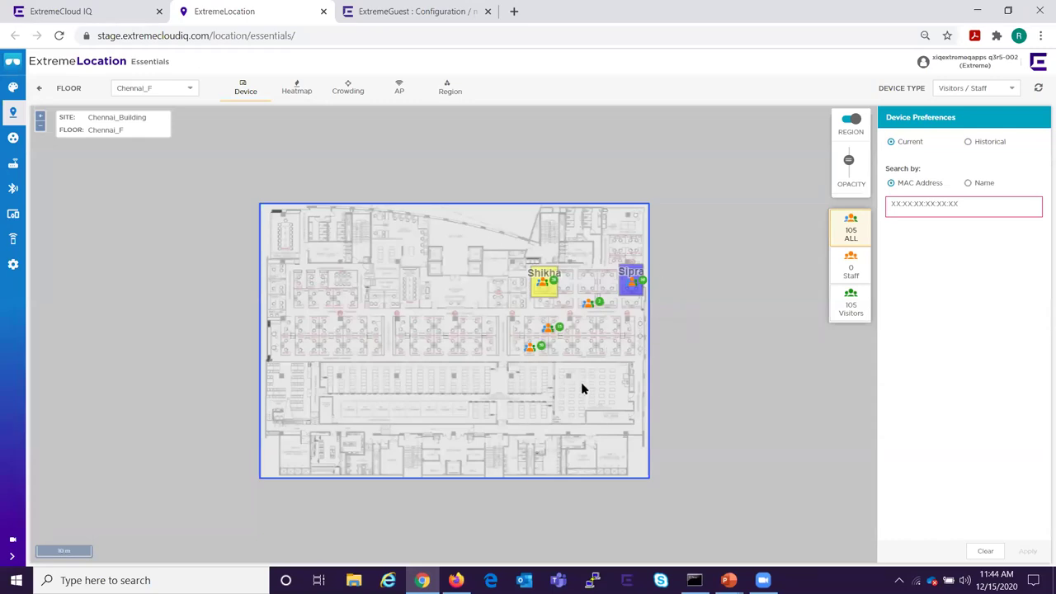
pyautogui.moveTo(554, 329)
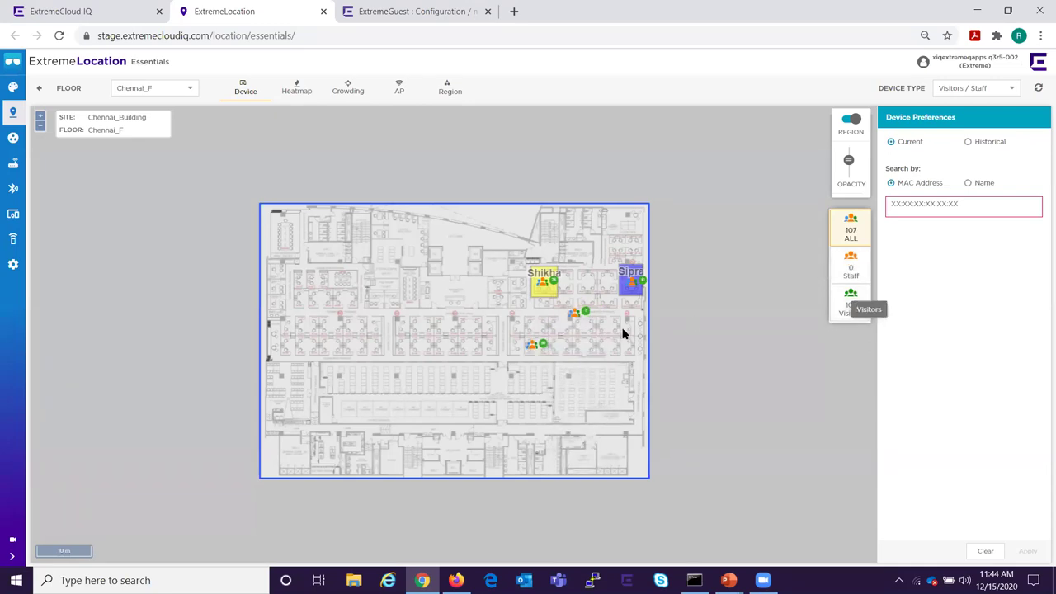
pyautogui.moveTo(576, 315)
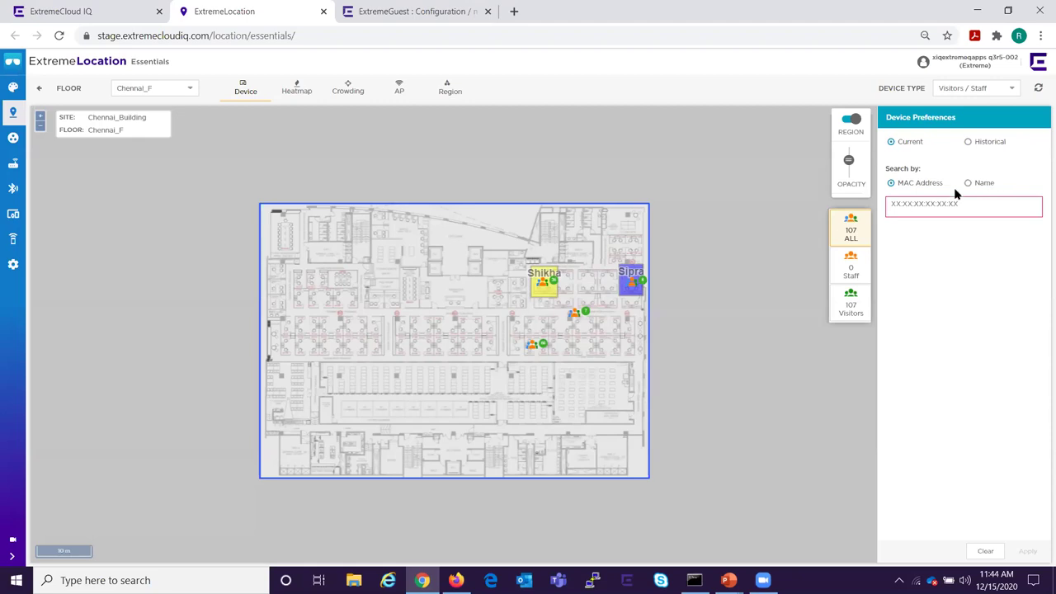
# Set the Chennai_F floor plan's device type to Assets and make the asset or host name search ready for entry.
pyautogui.click(1006, 91)
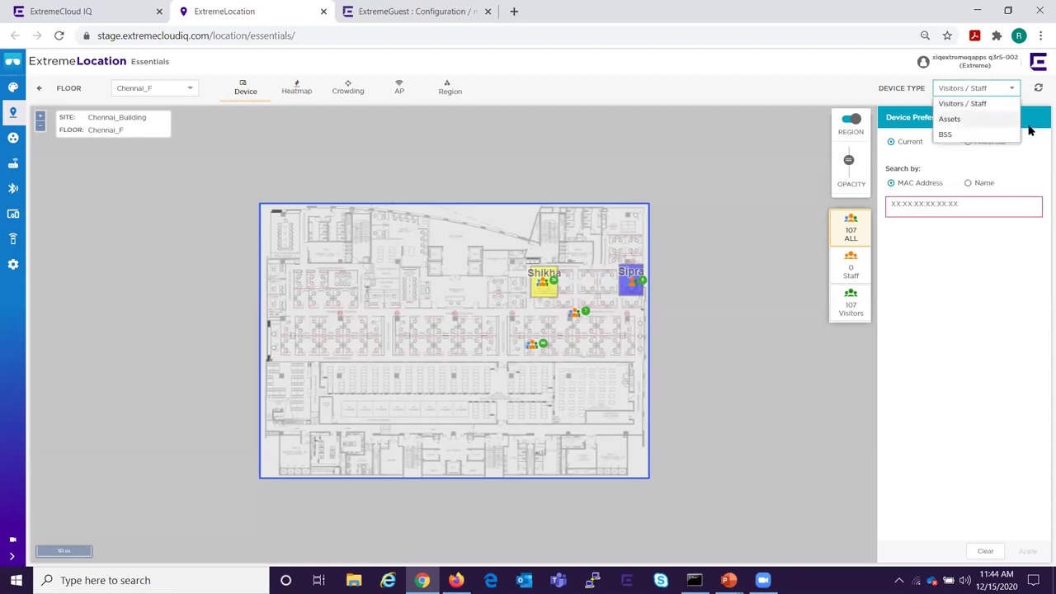
pyautogui.click(959, 121)
pyautogui.click(960, 203)
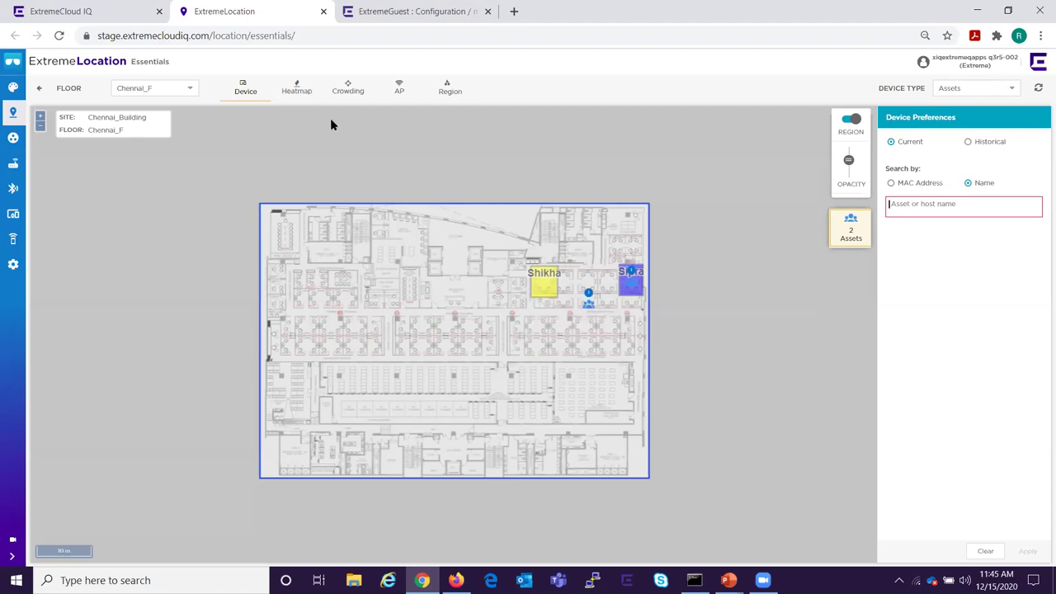
# Review the Chennai_F floor's live visitor heatmap and its crowding events.
pyautogui.click(299, 93)
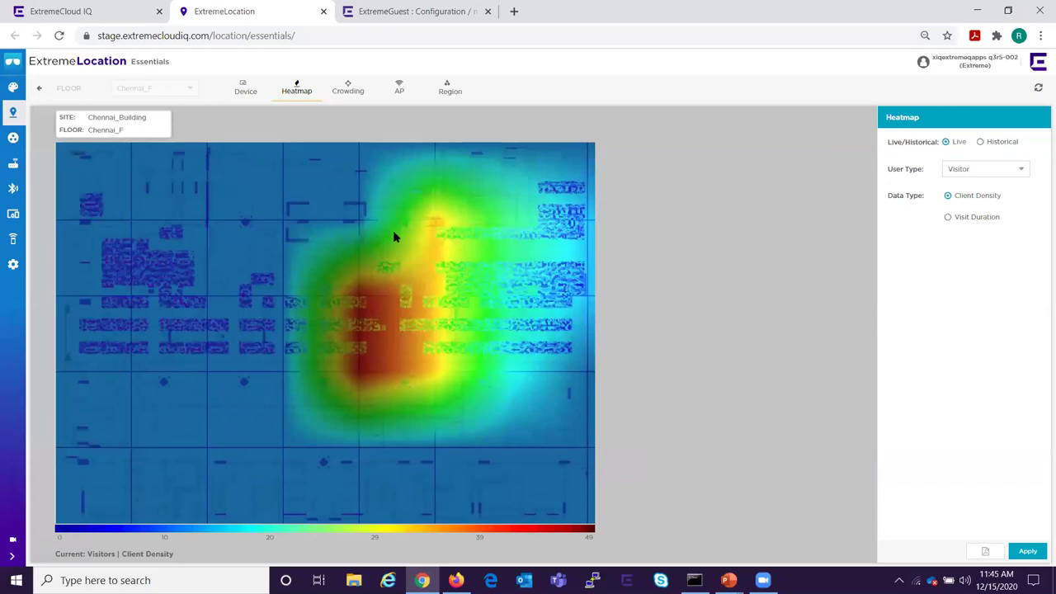
pyautogui.click(351, 90)
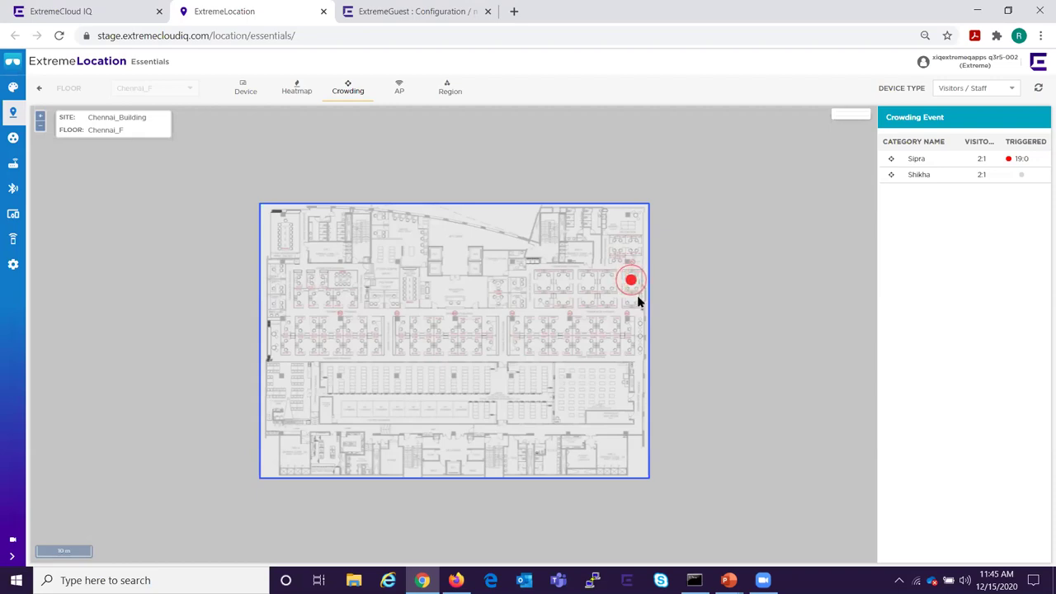
pyautogui.moveTo(635, 282)
# Open the dashboards page and review the site and category analytics widgets offered for a new dashboard, without creating one.
pyautogui.click(12, 86)
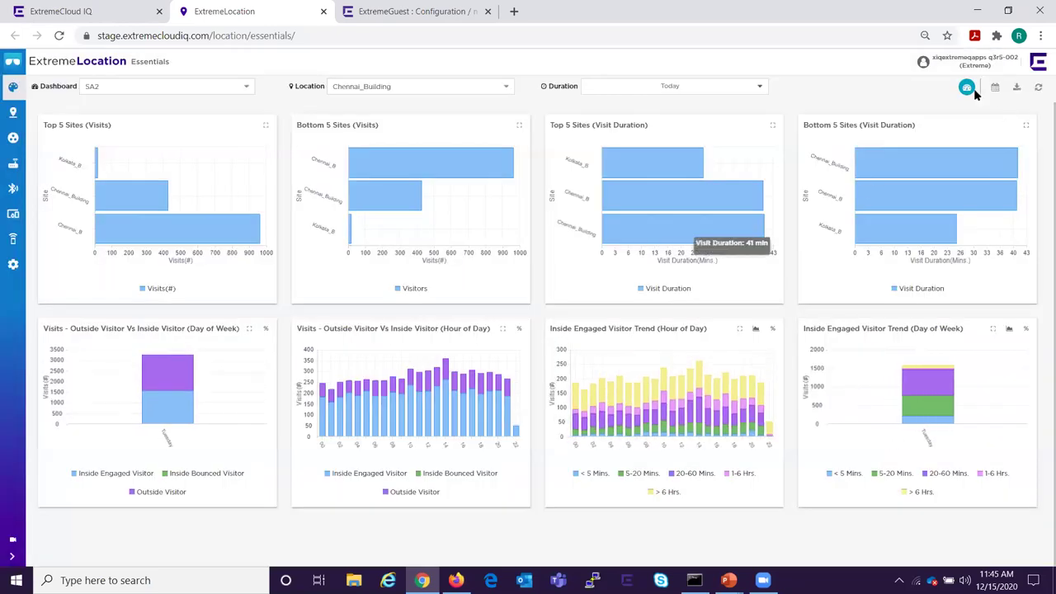
pyautogui.click(967, 88)
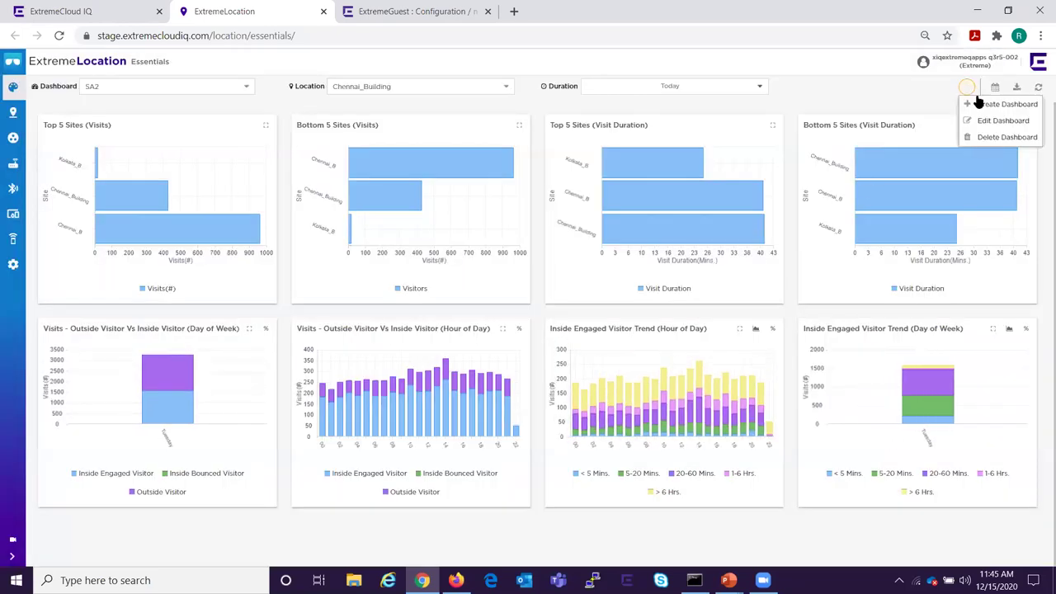
pyautogui.click(986, 104)
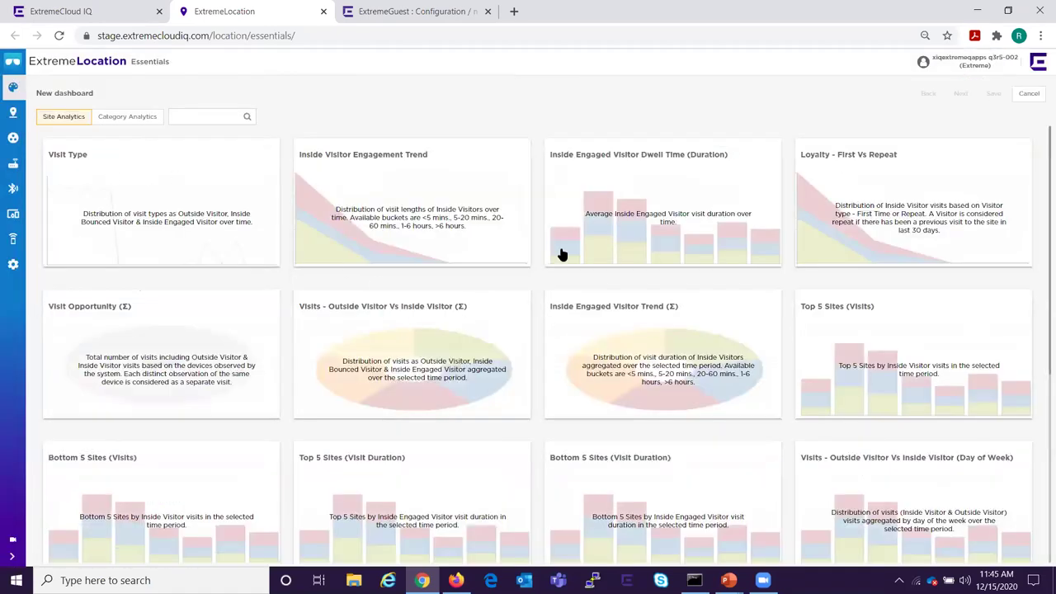
pyautogui.click(123, 122)
pyautogui.scroll(-5, 724, 347)
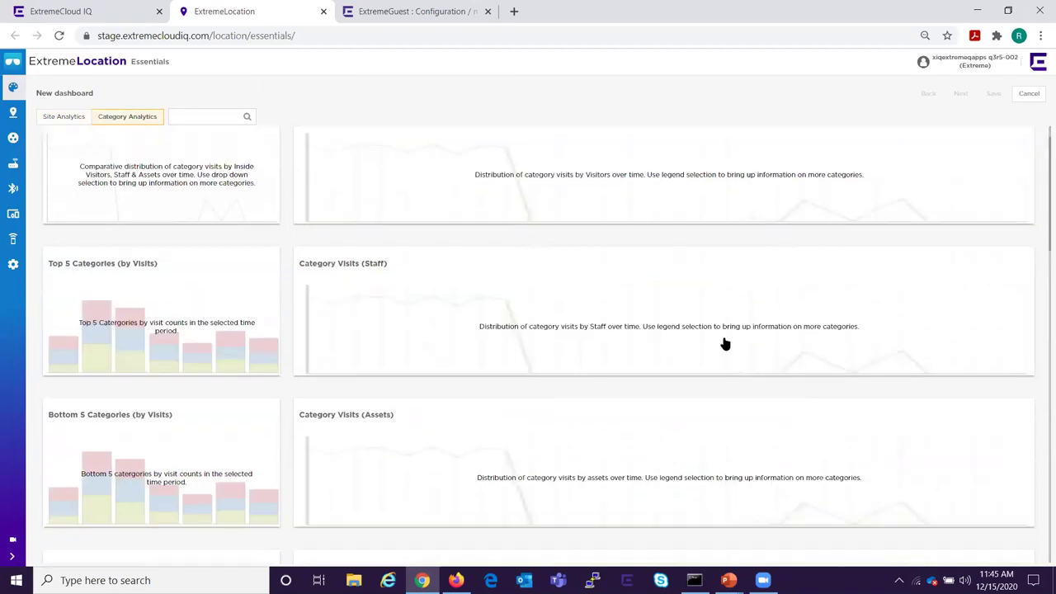
pyautogui.scroll(5, 736, 407)
pyautogui.click(1030, 95)
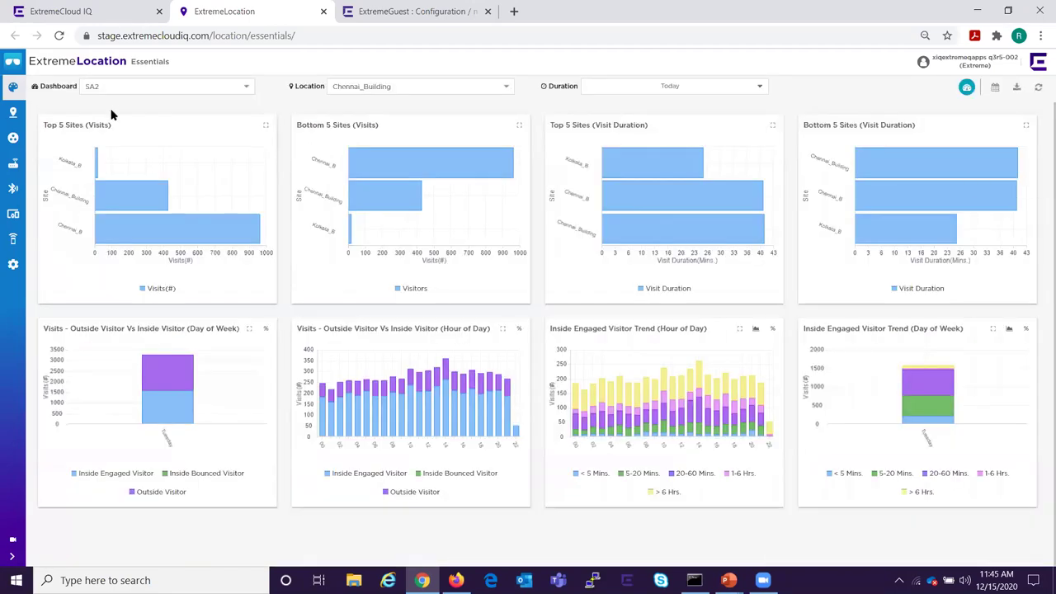
# Review the list of saved dashboards and the export formats available for the SA2 dashboard.
pyautogui.click(243, 88)
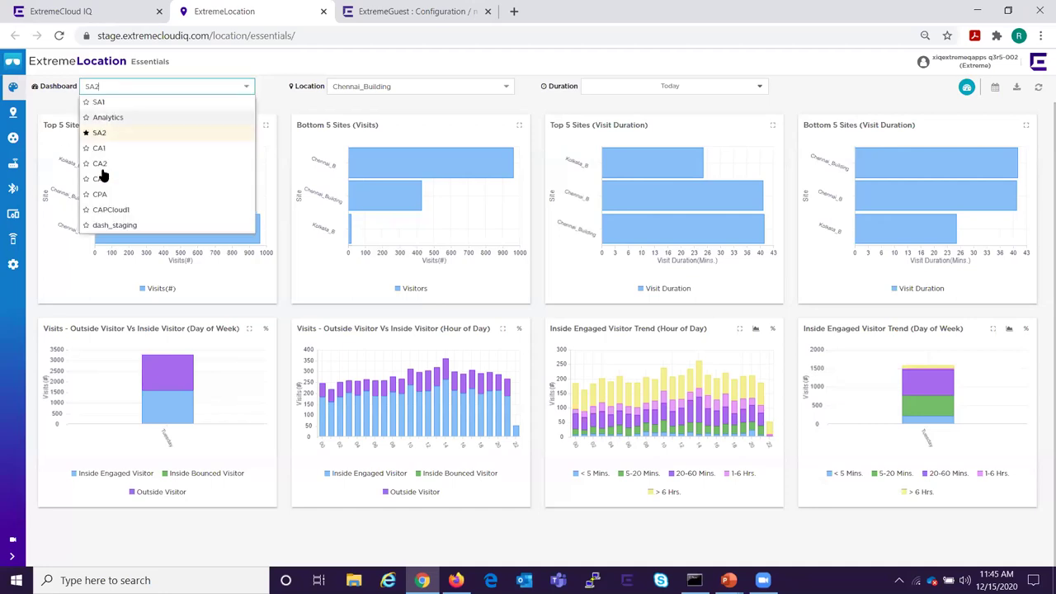
pyautogui.click(287, 87)
pyautogui.click(1017, 88)
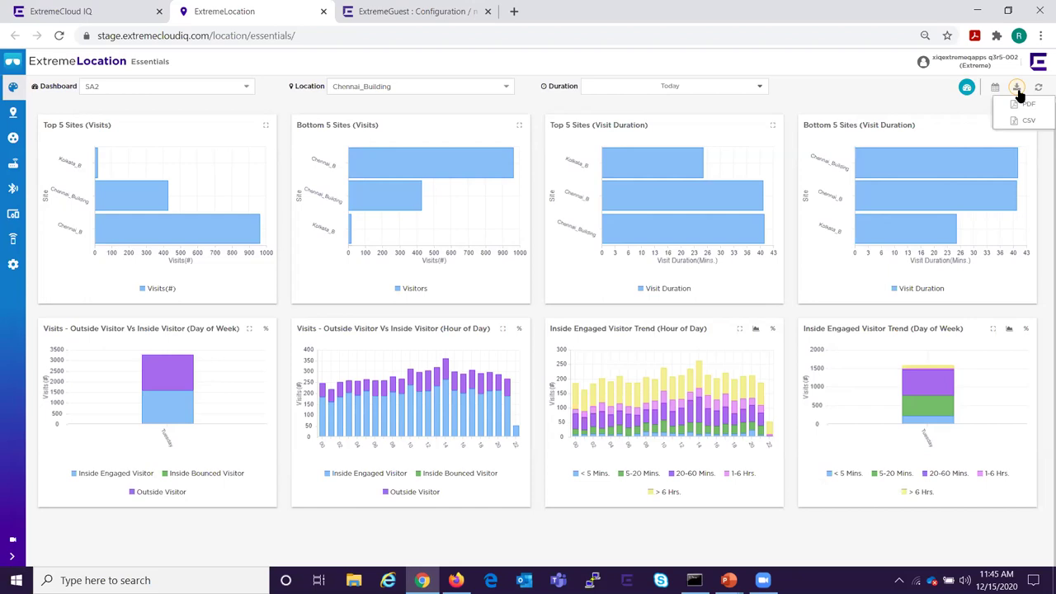
pyautogui.click(876, 75)
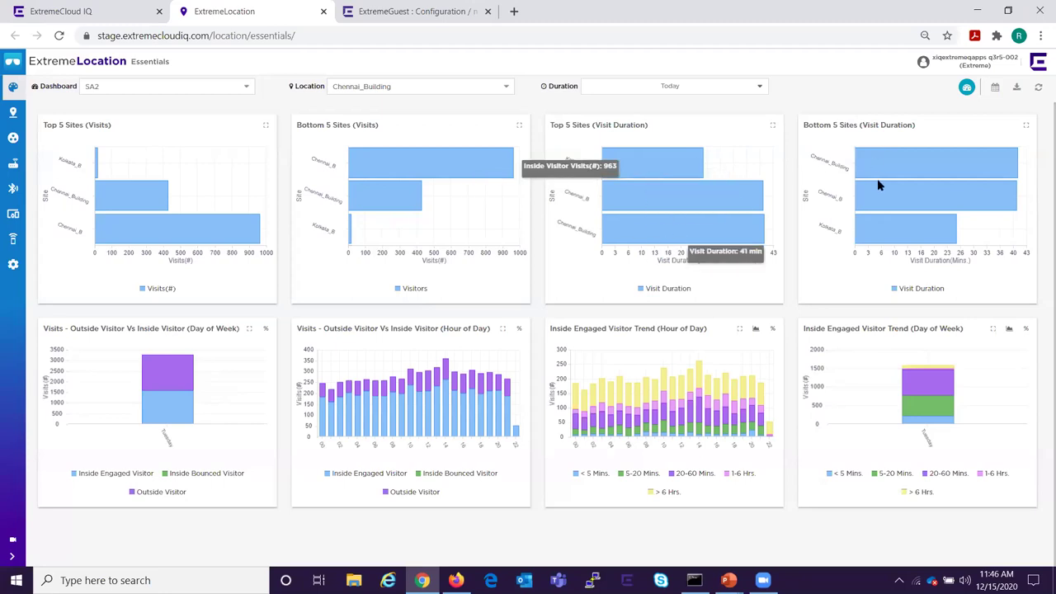
# Switch to the CAPCloud1 dashboard, enlarge its Category Path Analysis chart and inspect the Sipra node.
pyautogui.click(245, 89)
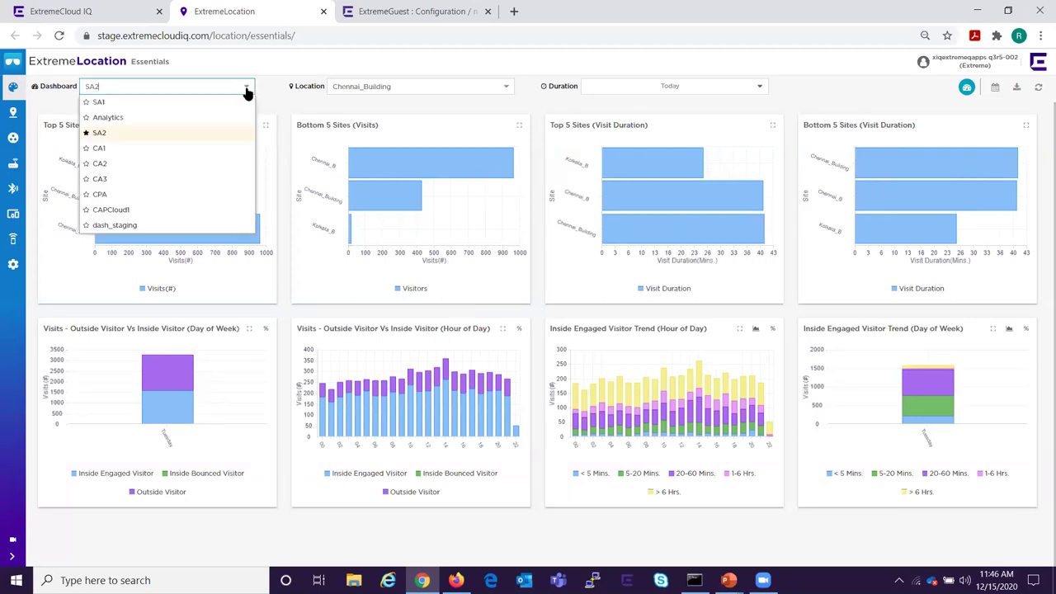
pyautogui.click(106, 209)
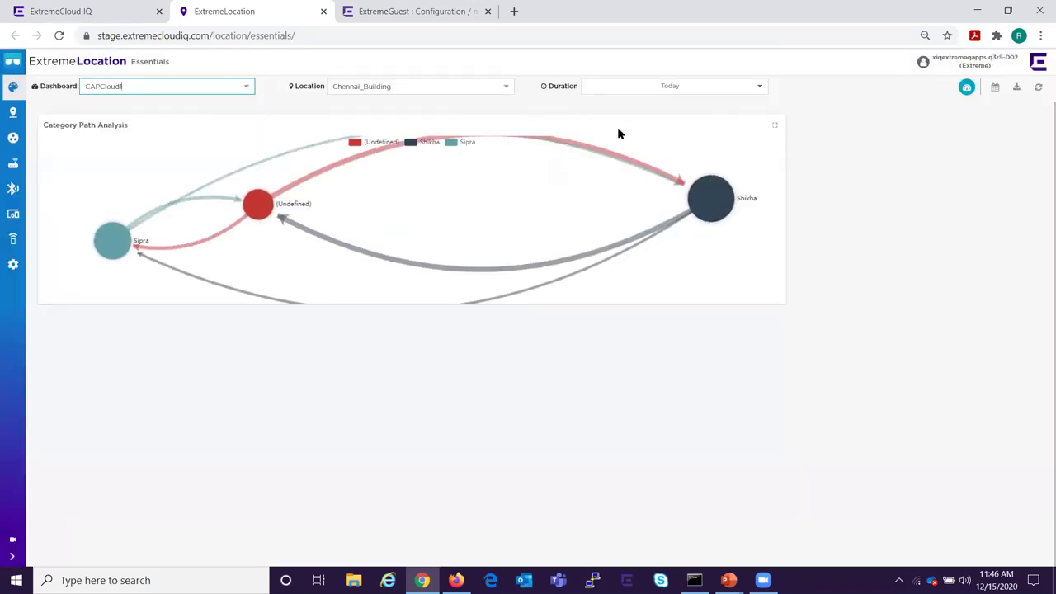
pyautogui.click(774, 124)
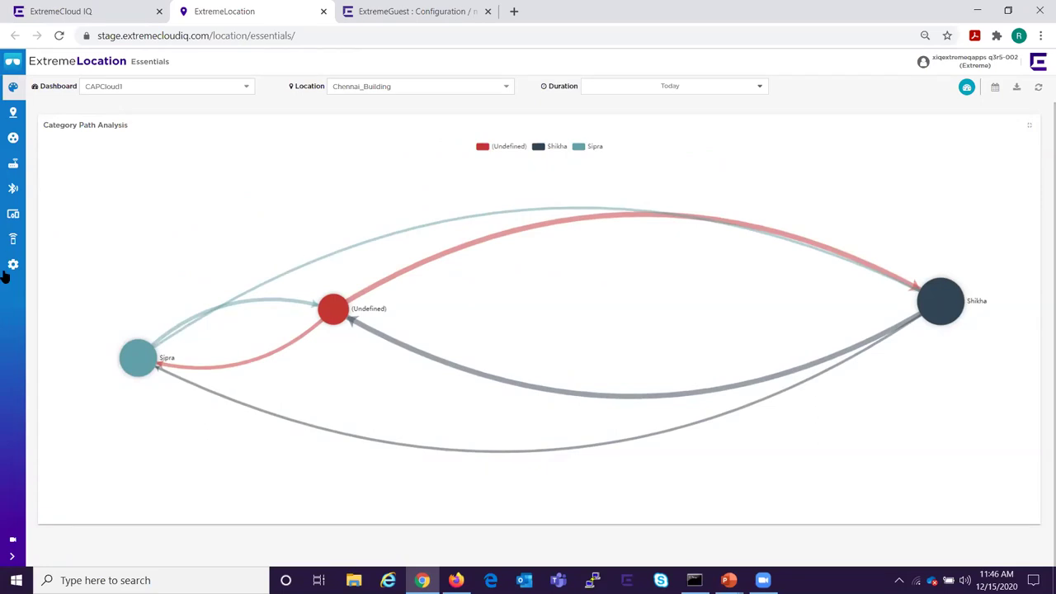
pyautogui.moveTo(135, 360)
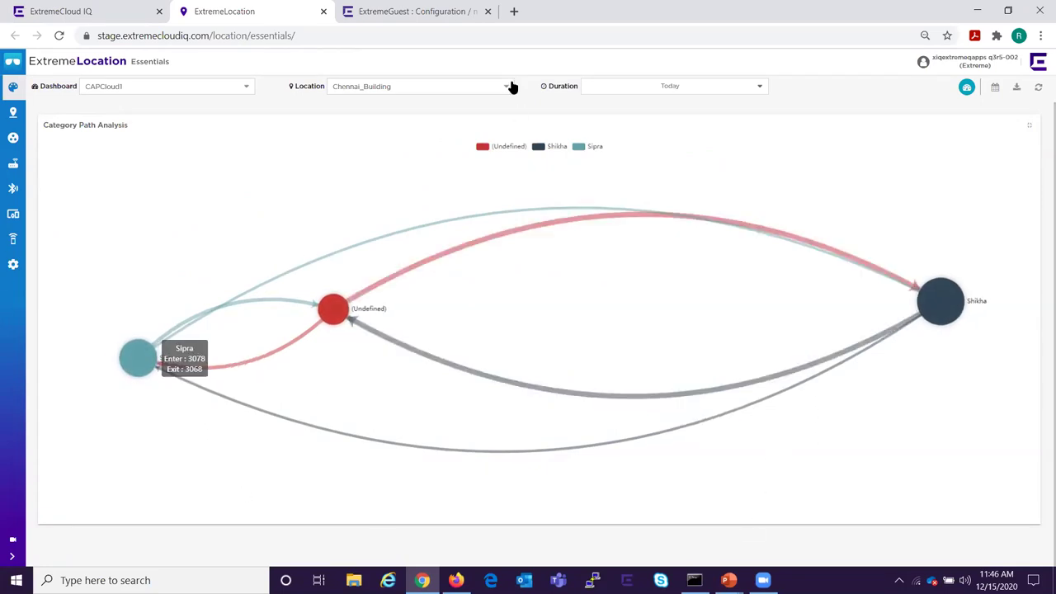
# Open the bookmarked manage.extremelocation.com site from the Private Cloud Lab folder in a new browser tab and log in with the saved credentials.
pyautogui.click(513, 11)
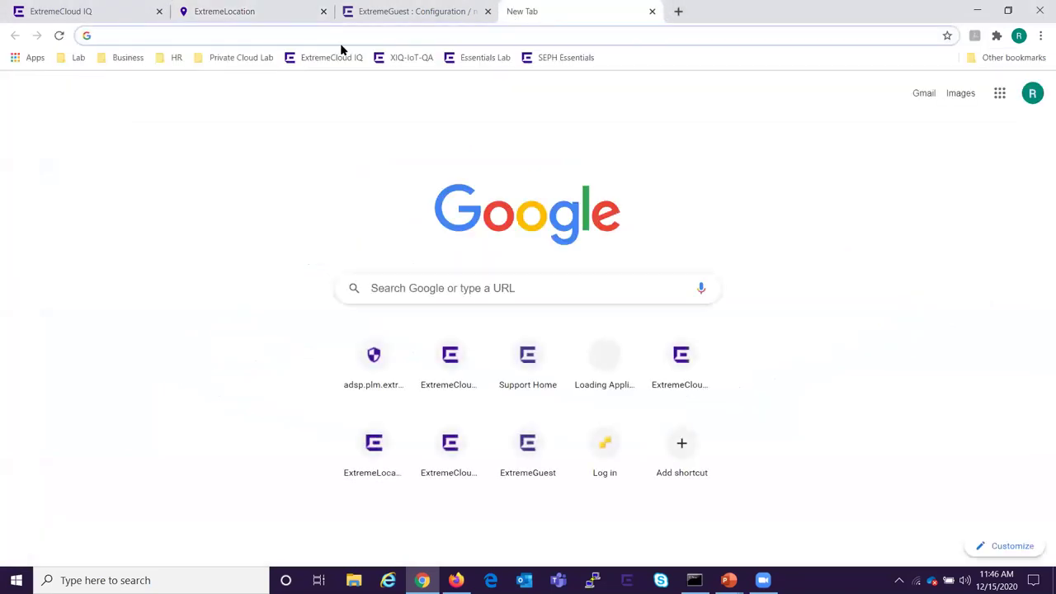
pyautogui.click(229, 60)
pyautogui.click(220, 160)
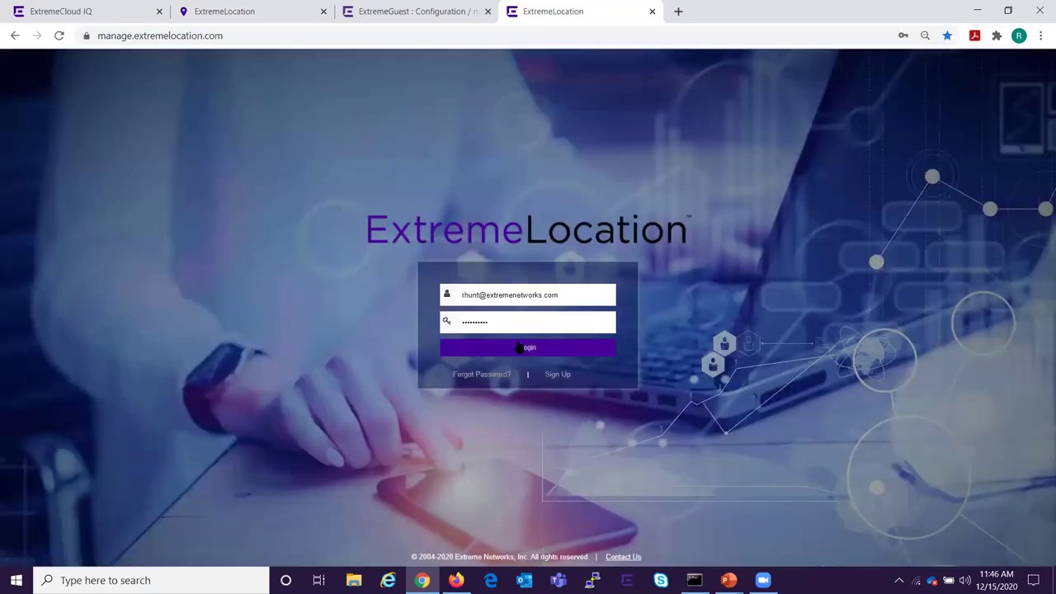
pyautogui.click(528, 352)
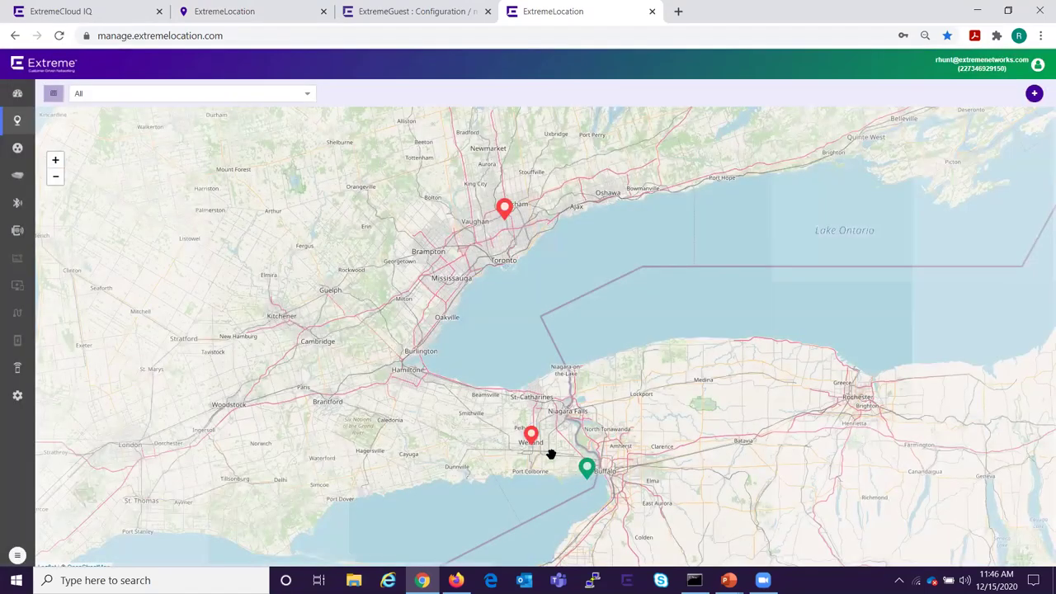
# Open the Seaway Mall - Welland Canada floor plan from the location map and inspect the AP1 region with the whole floor in view.
pyautogui.click(531, 434)
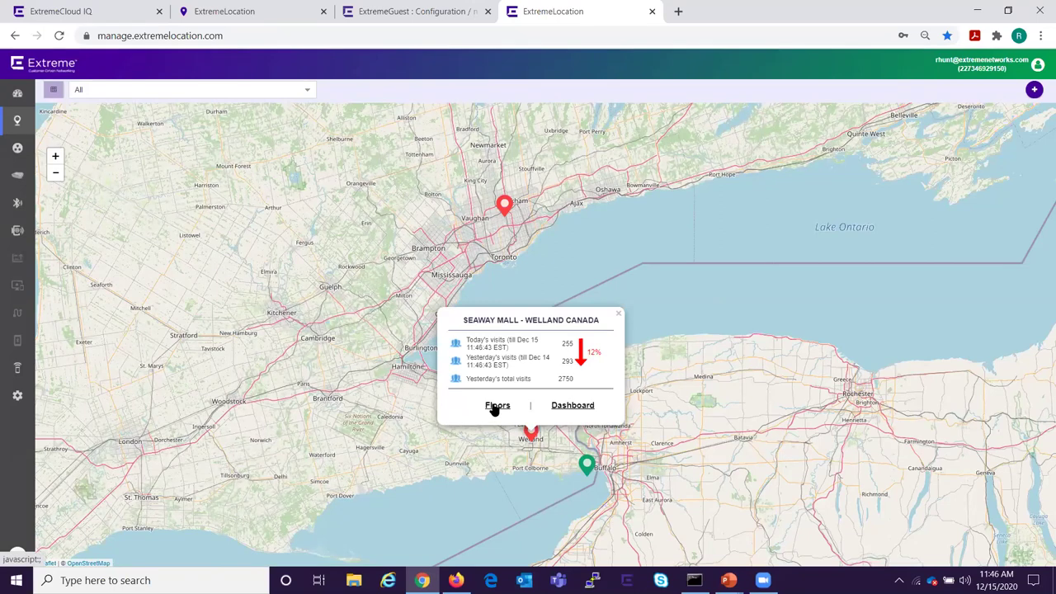
pyautogui.click(496, 405)
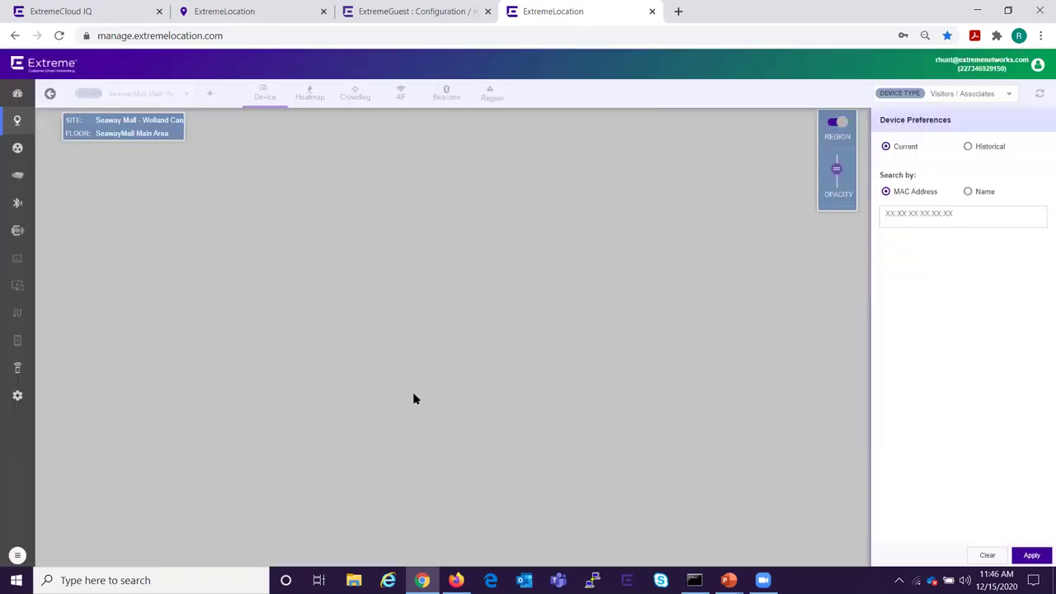
pyautogui.scroll(-4, 420, 227)
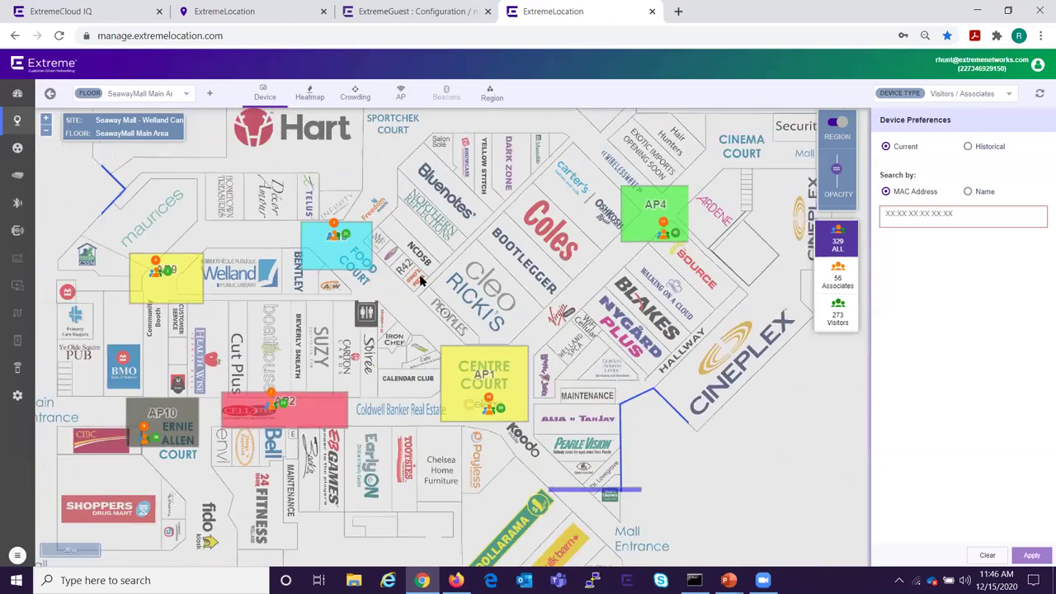
pyautogui.scroll(-1, 445, 251)
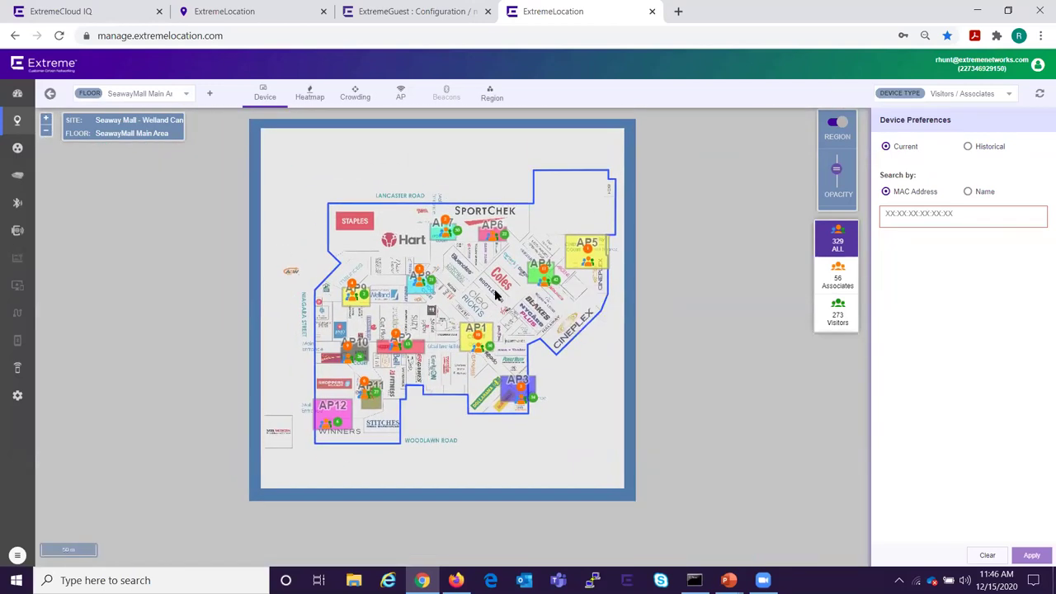
pyautogui.moveTo(478, 336)
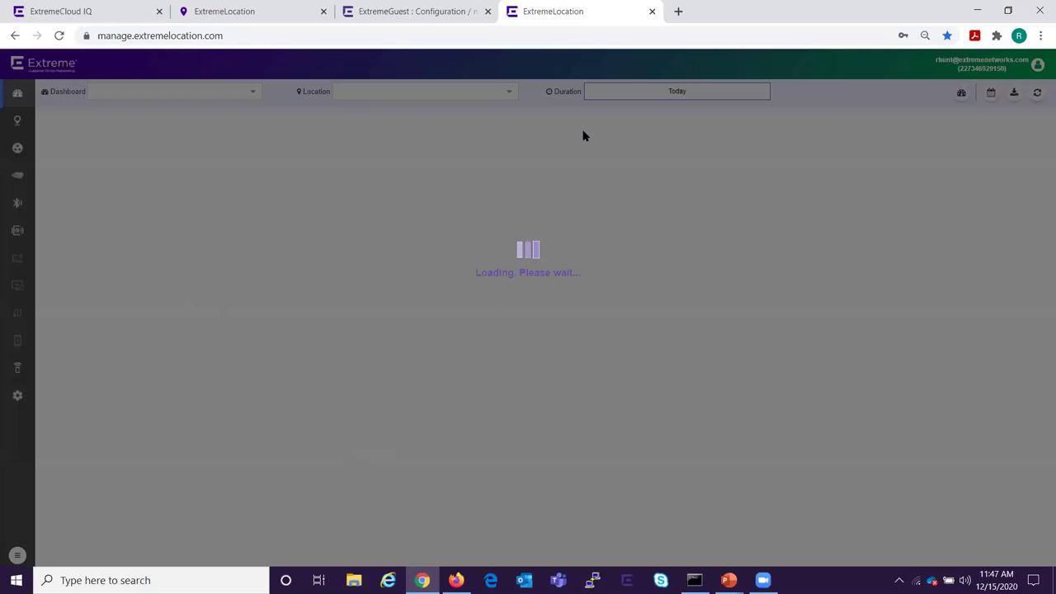
# Set the Seaway Mall dashboard's duration to a custom range from 02-01-2020 to 12-15-2020.
pyautogui.click(765, 97)
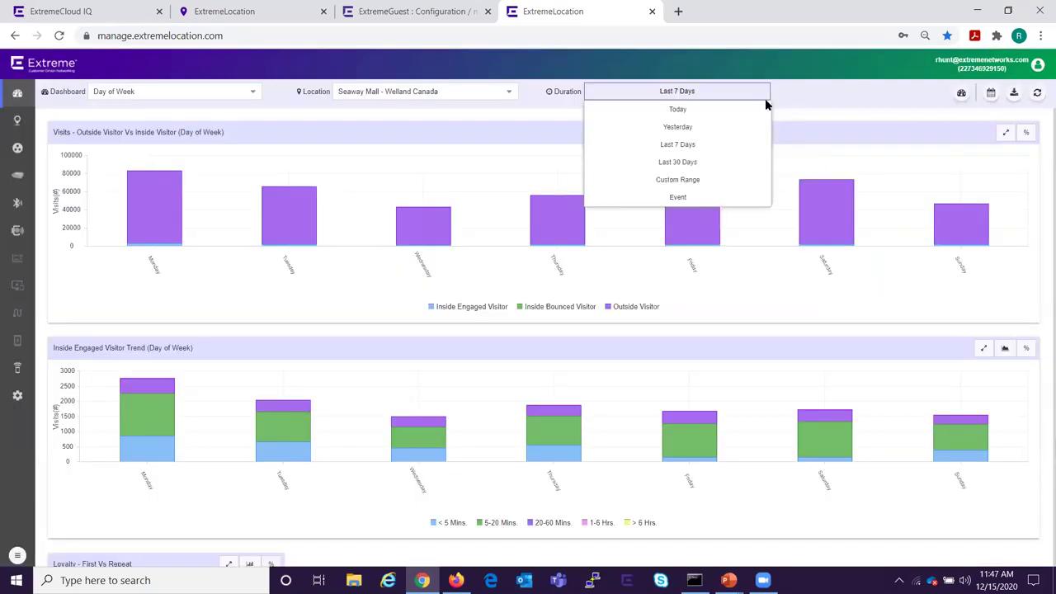
pyautogui.click(689, 180)
pyautogui.click(723, 115)
pyautogui.click(723, 115)
pyautogui.click(723, 114)
pyautogui.click(724, 117)
pyautogui.click(724, 117)
pyautogui.click(723, 117)
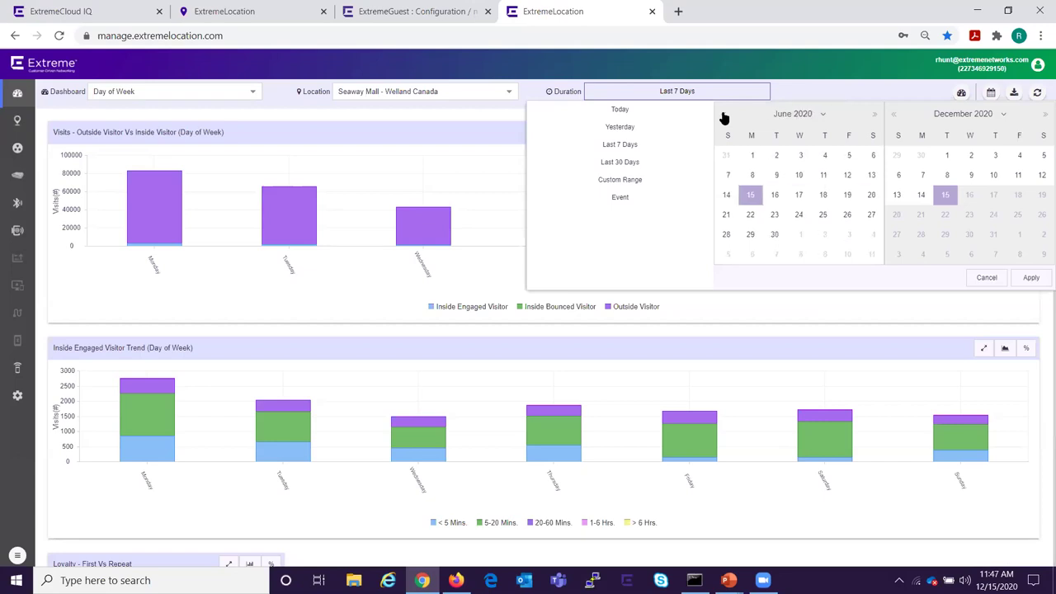
pyautogui.click(723, 117)
pyautogui.click(724, 117)
pyautogui.click(723, 117)
pyautogui.click(724, 117)
pyautogui.click(864, 163)
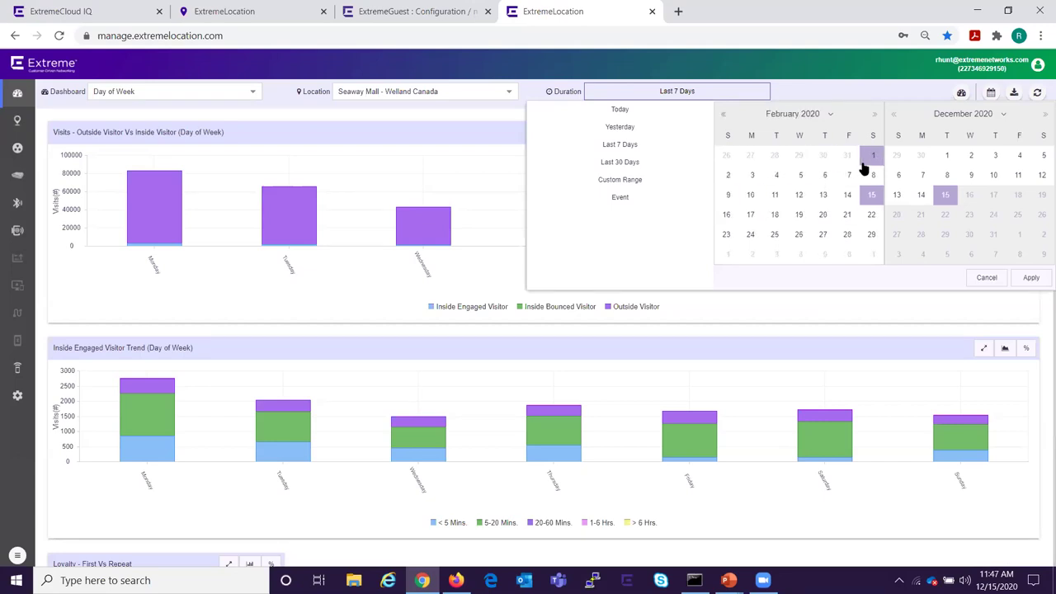
pyautogui.click(1032, 279)
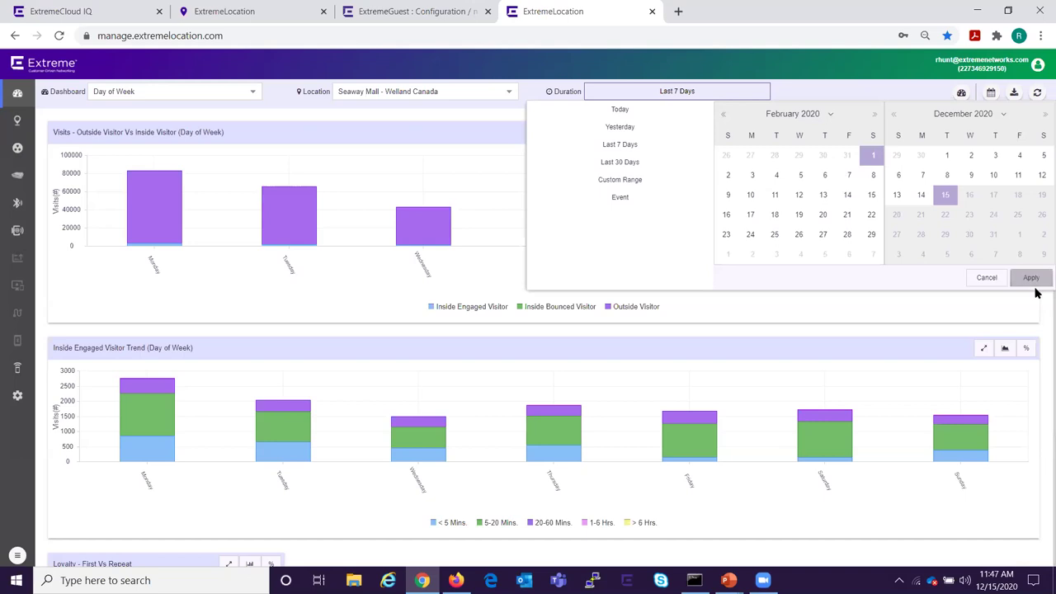
# Switch the Seaway Mall view to the Analytics dashboard and examine the Visit Type chart.
pyautogui.click(253, 94)
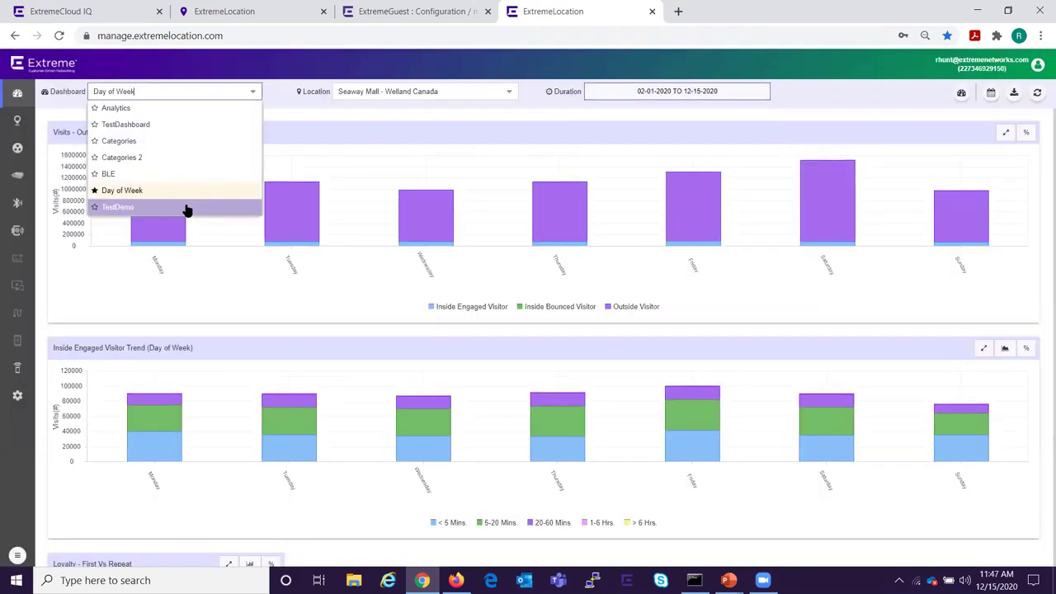
pyautogui.click(115, 108)
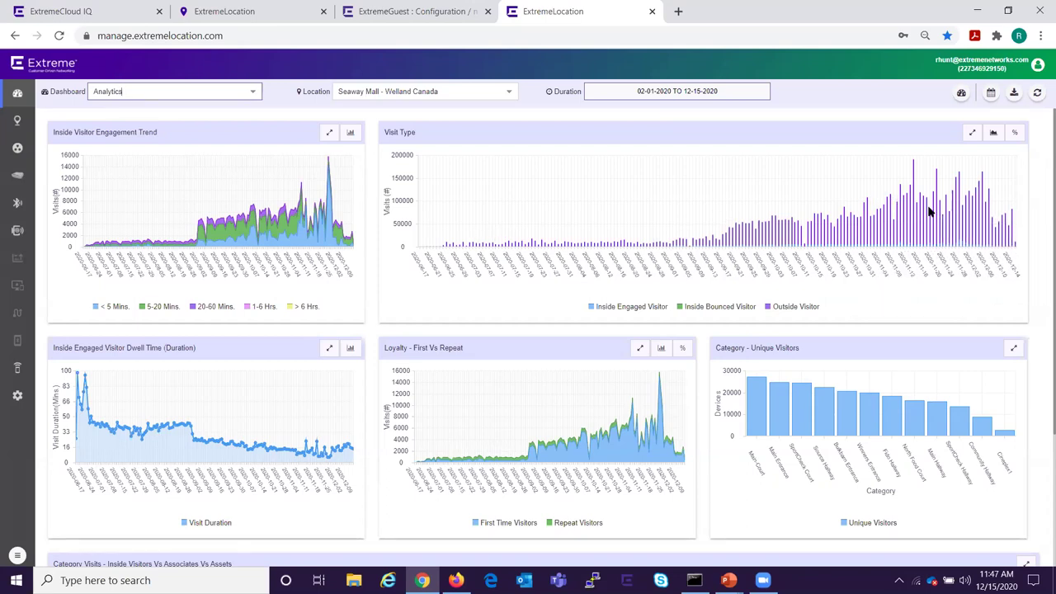
pyautogui.moveTo(853, 226)
pyautogui.moveTo(792, 233)
# Switch to the Categories dashboard, enlarge its Category Path Analysis chart and shift the Main-Court node slightly.
pyautogui.click(250, 94)
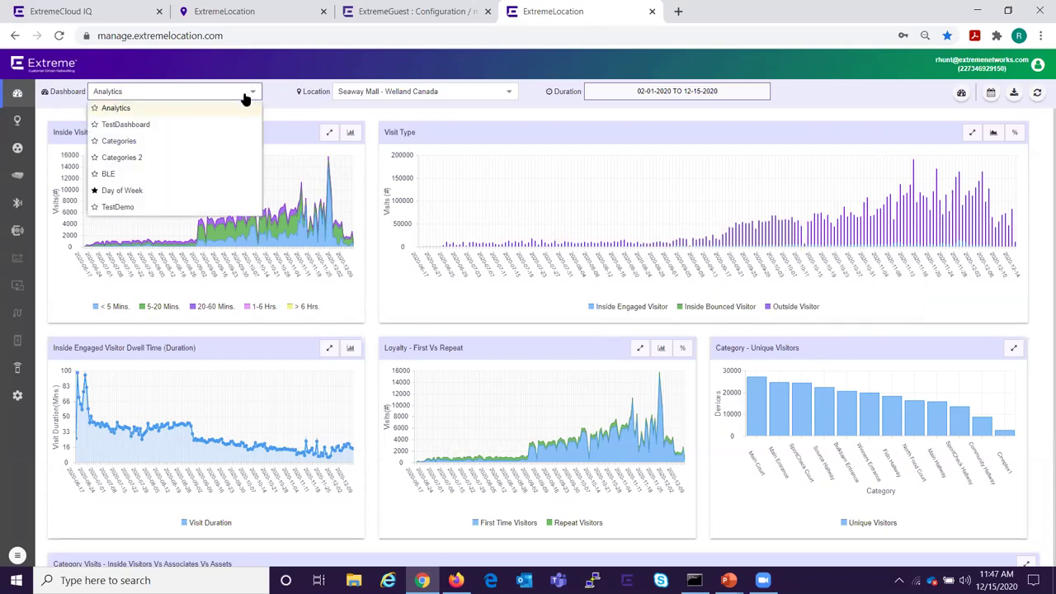
pyautogui.press('Return')
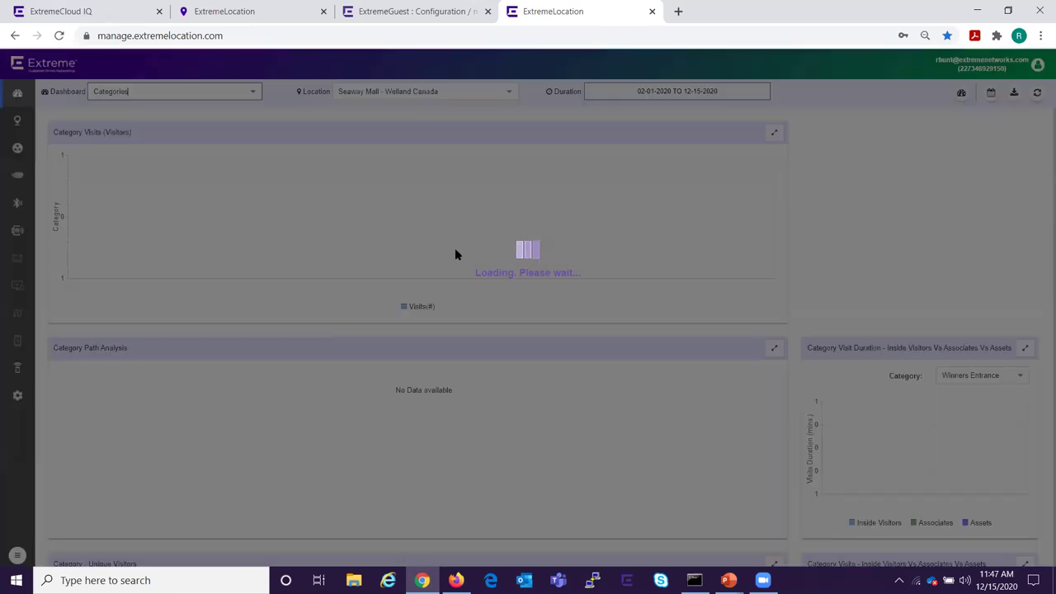
pyautogui.click(773, 347)
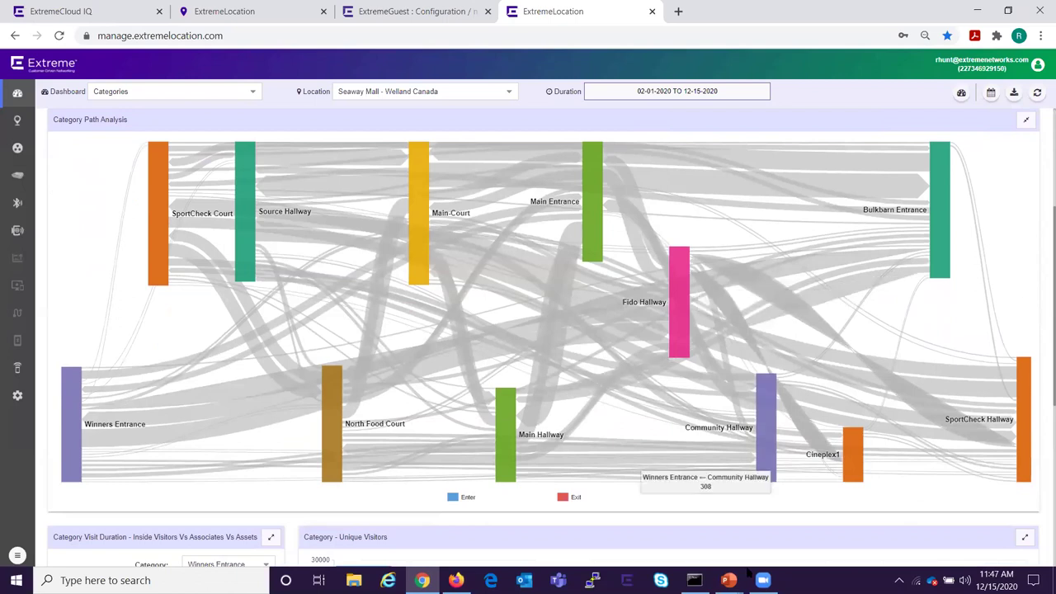
pyautogui.moveTo(418, 170)
pyautogui.mouseDown()
pyautogui.moveTo(434, 181)
pyautogui.moveTo(429, 162)
pyautogui.mouseUp()
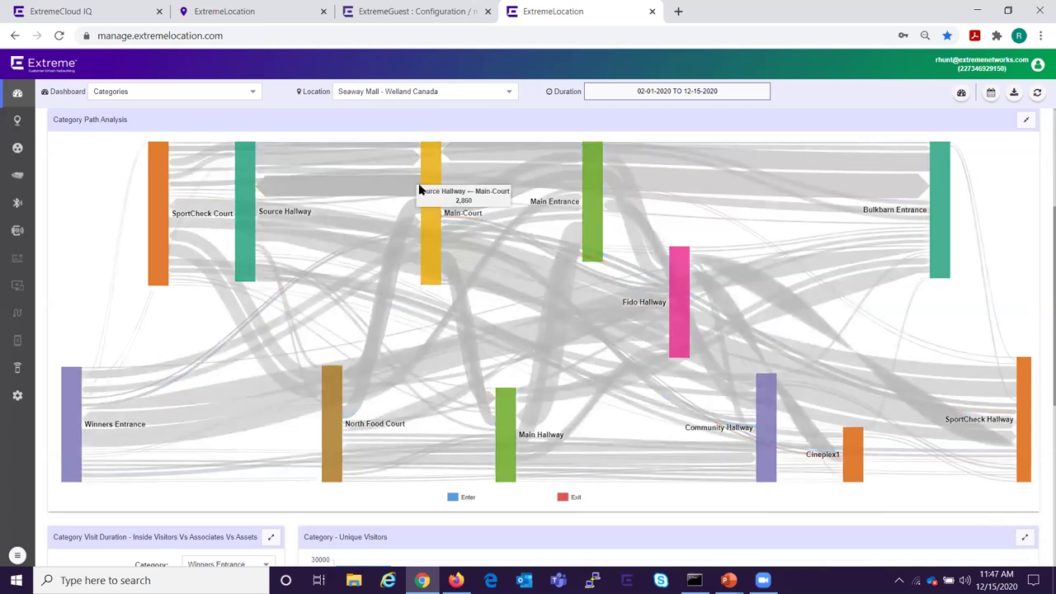
# Return to the location map and reopen the Seaway Mall floor plan to view its device regions.
pyautogui.click(16, 119)
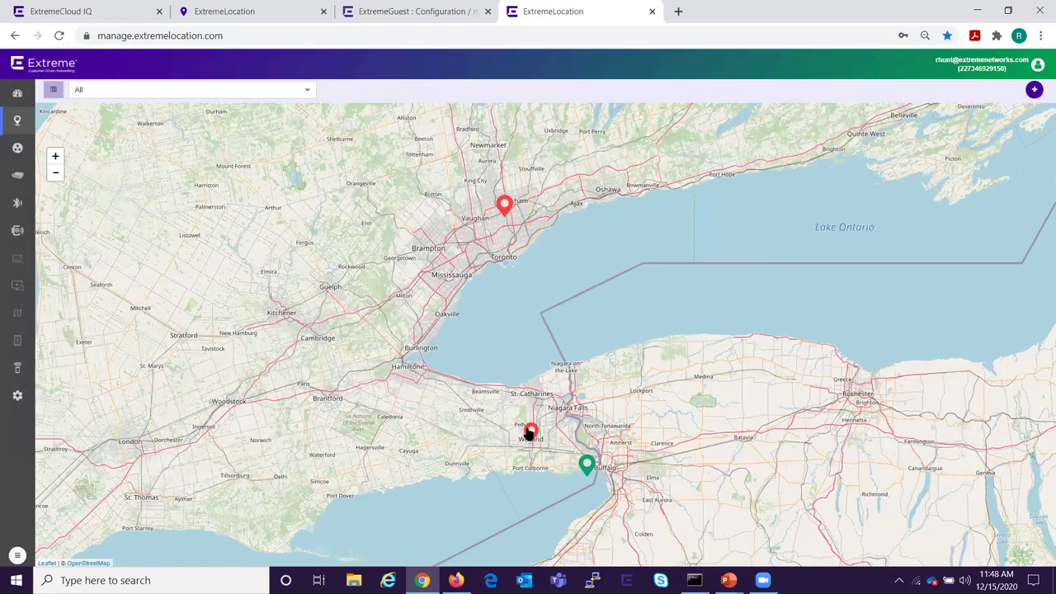
pyautogui.click(500, 407)
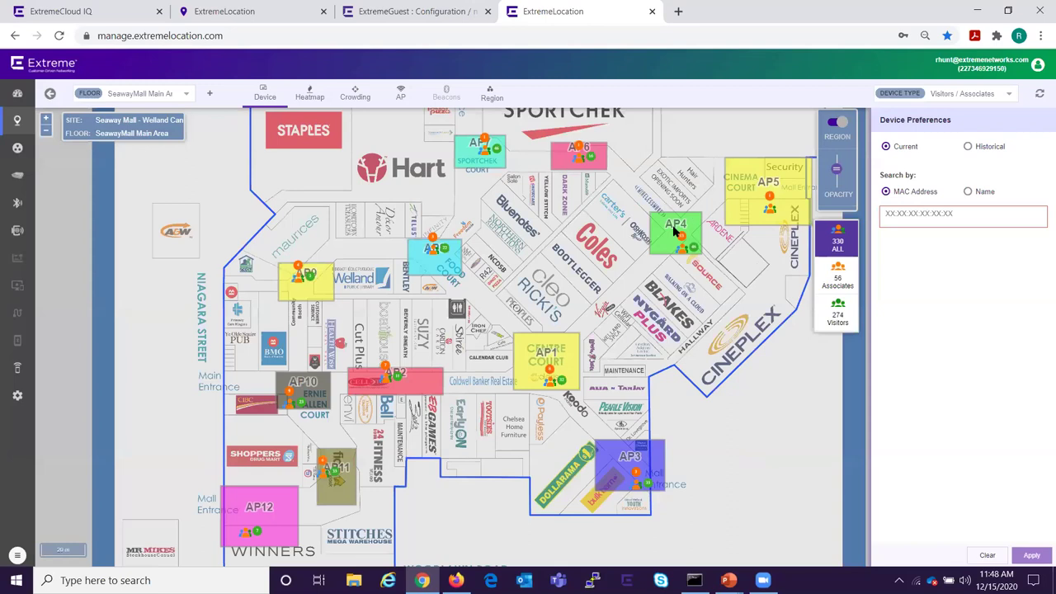
pyautogui.moveTo(522, 226); pyautogui.dragTo(516, 266)
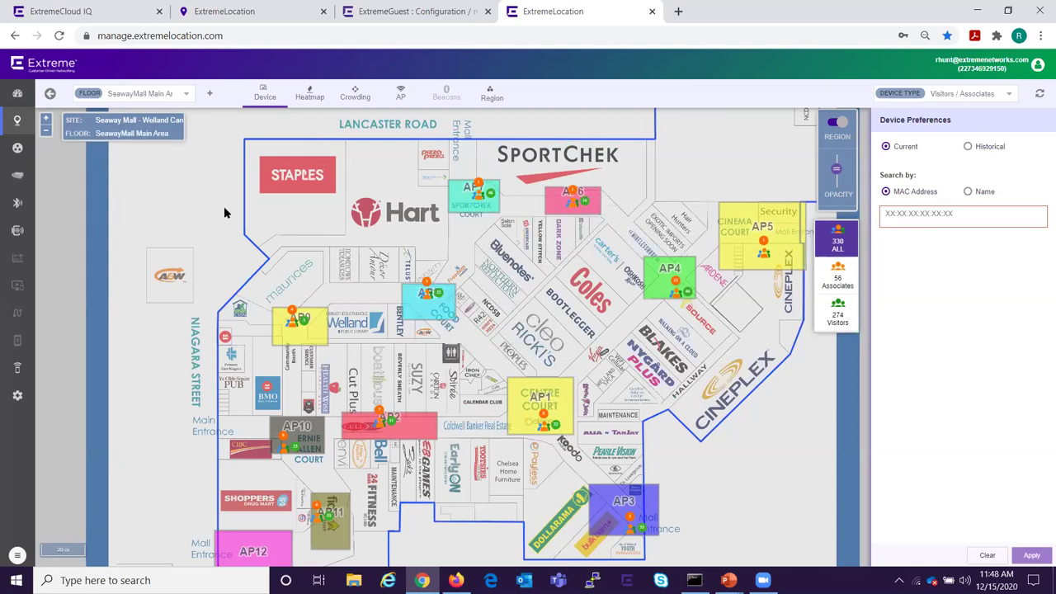
# Switch back to ExtremeCloud IQ and open the Extreme AirDefense Essentials alarms page.
pyautogui.click(95, 14)
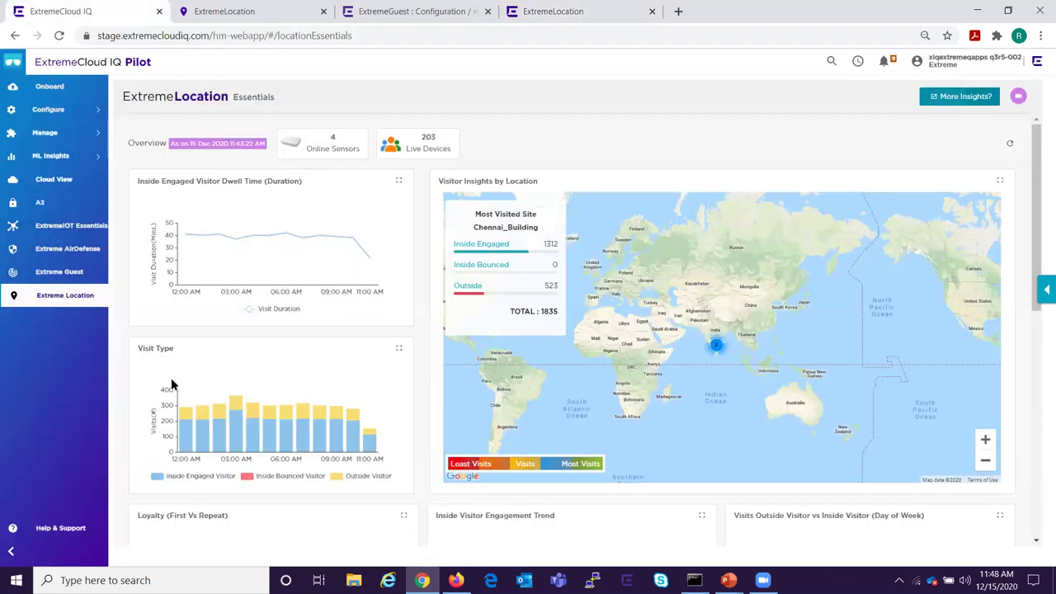
pyautogui.click(78, 251)
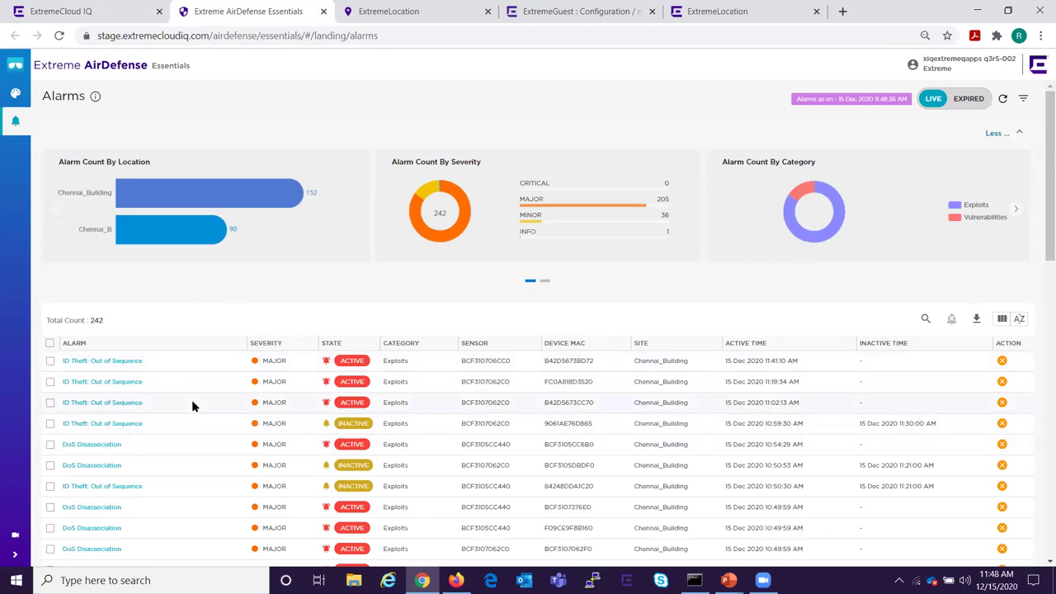
# Review the list of live alarms, and switch the Alarms page to expired alarms.
pyautogui.scroll(-3, 128, 436)
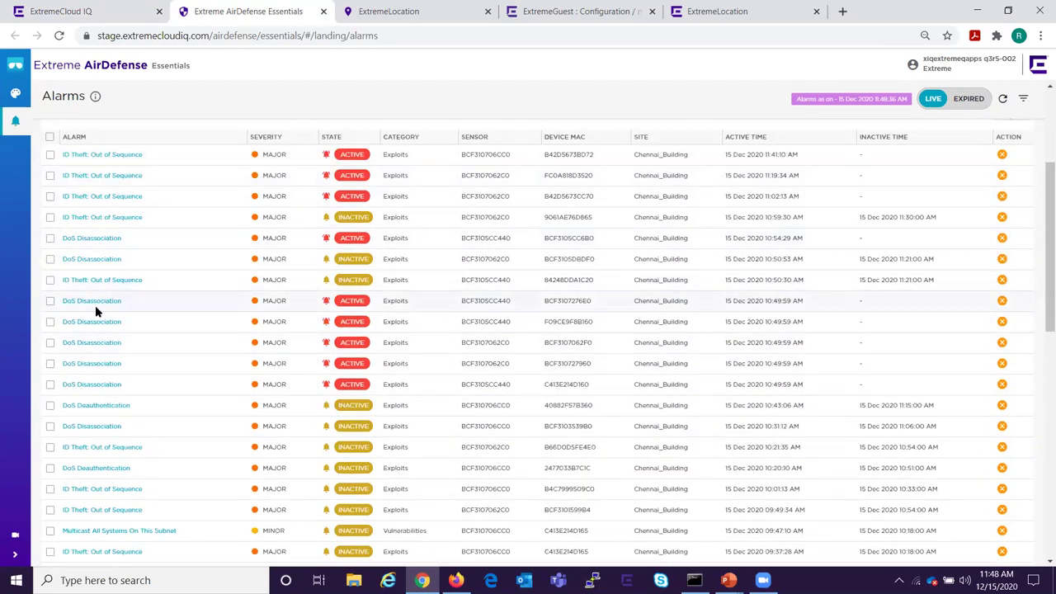
pyautogui.scroll(-1, 132, 289)
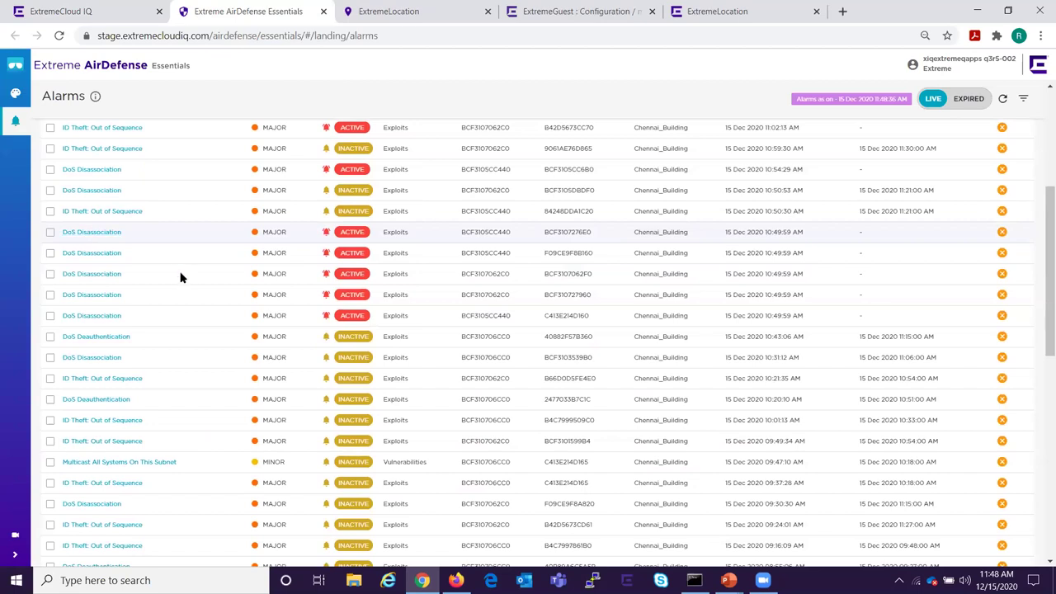
pyautogui.scroll(1, 130, 288)
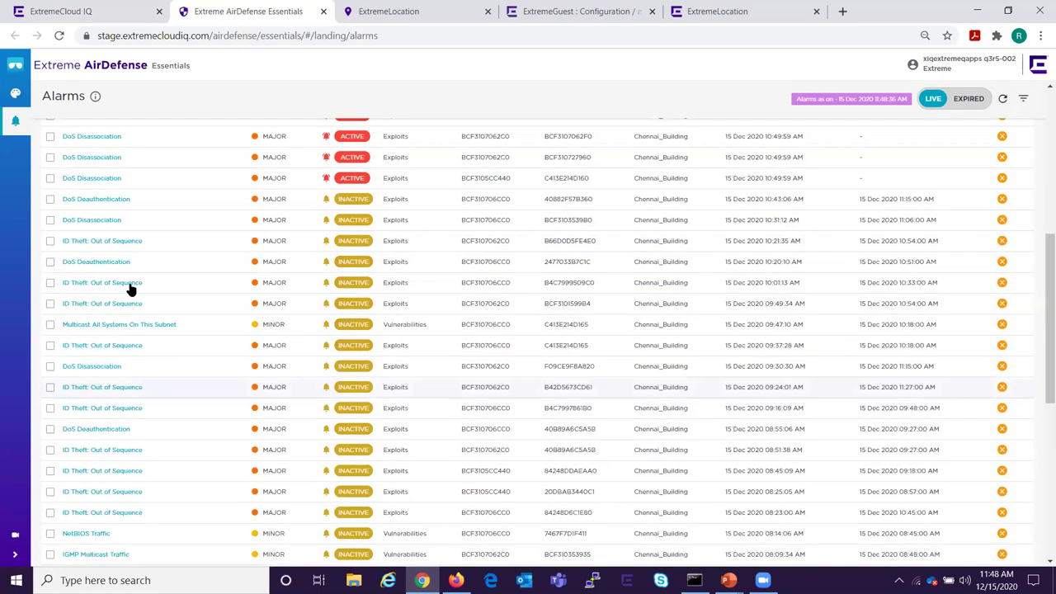
pyautogui.scroll(3, 179, 303)
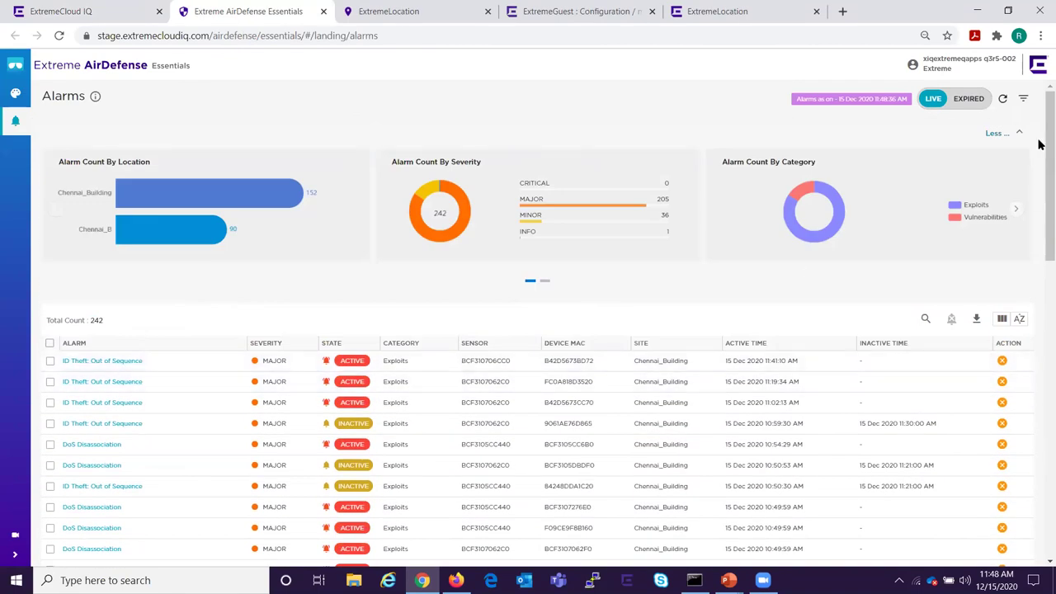
pyautogui.click(967, 99)
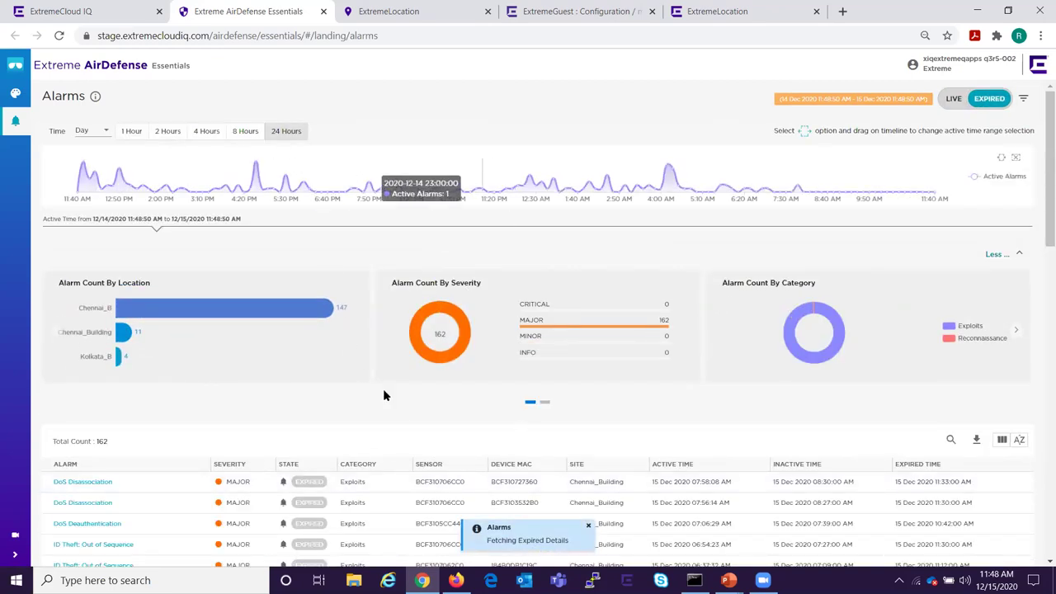
# Open the first expired DoS Disassociation alarm's details, read its Expert Help description, and close the details.
pyautogui.click(87, 482)
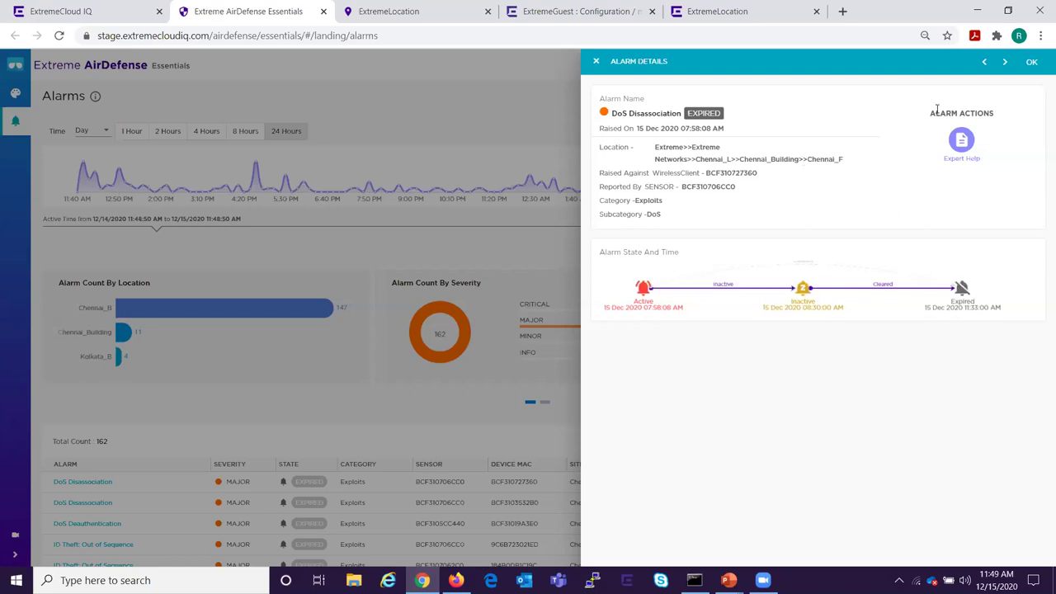
pyautogui.click(961, 140)
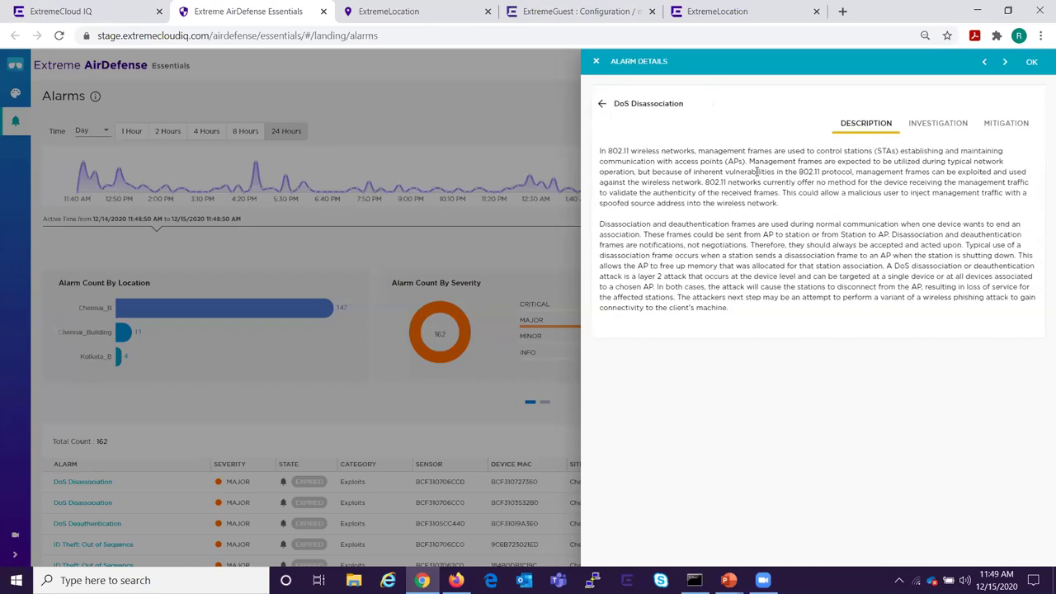
pyautogui.click(603, 105)
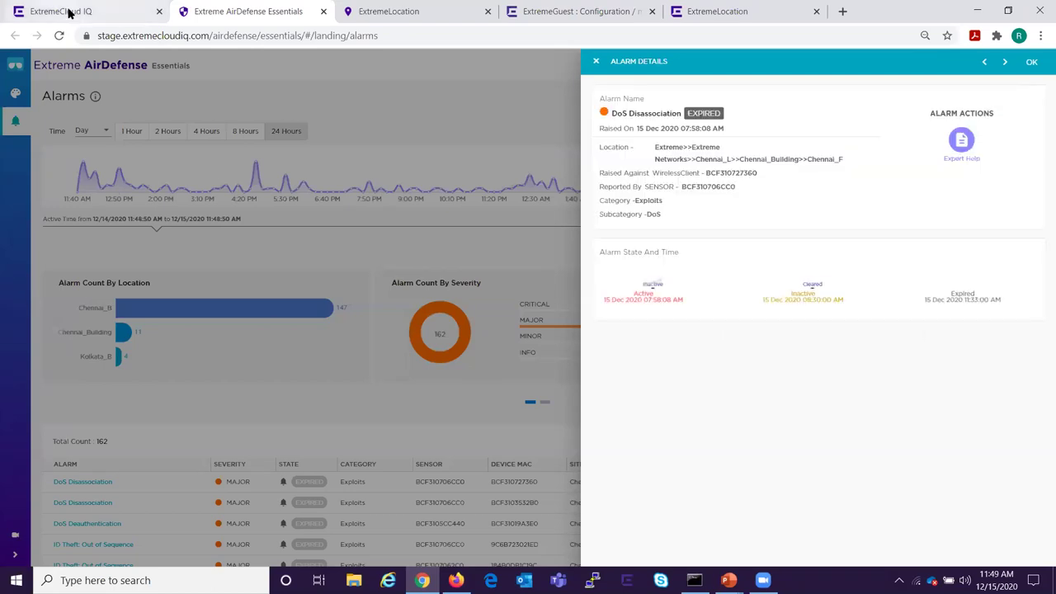
pyautogui.click(1032, 63)
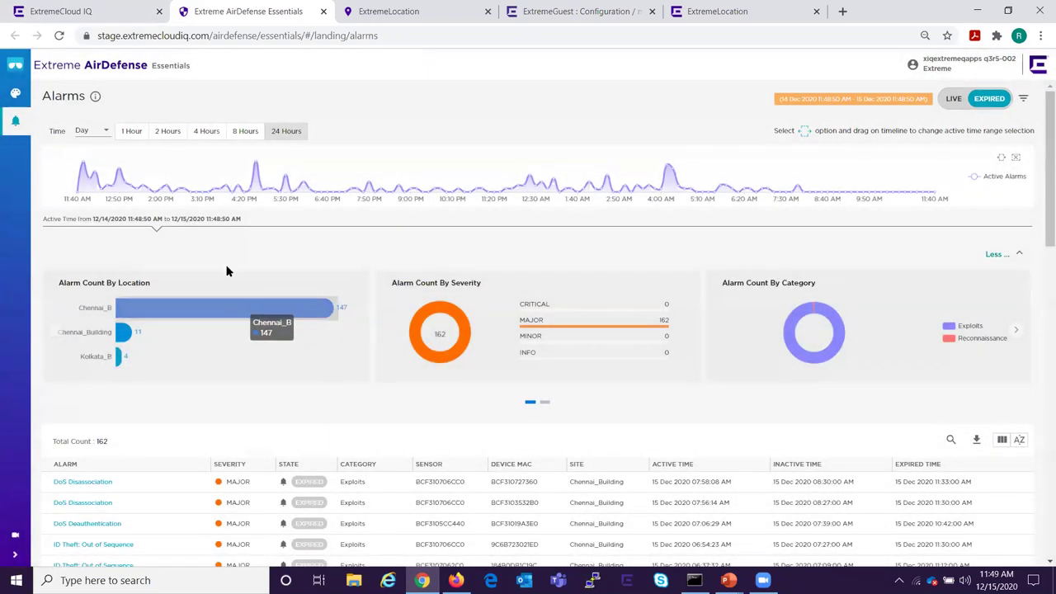
# Switch to ExtremeCloud IQ and open the ExtremeIOT Essentials dashboard to review its application usage and wired client charts.
pyautogui.click(63, 15)
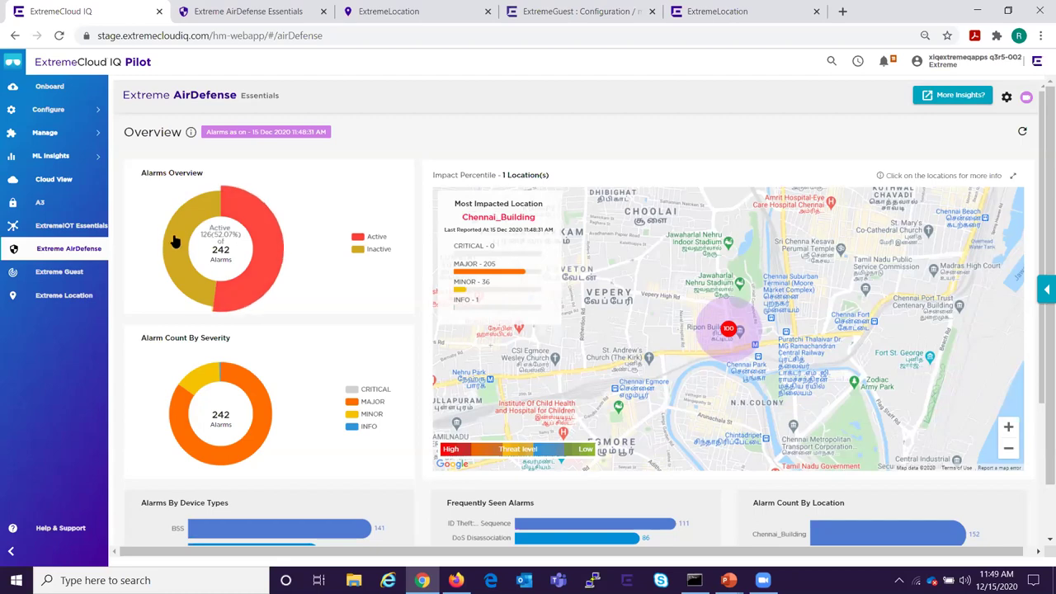
pyautogui.click(94, 232)
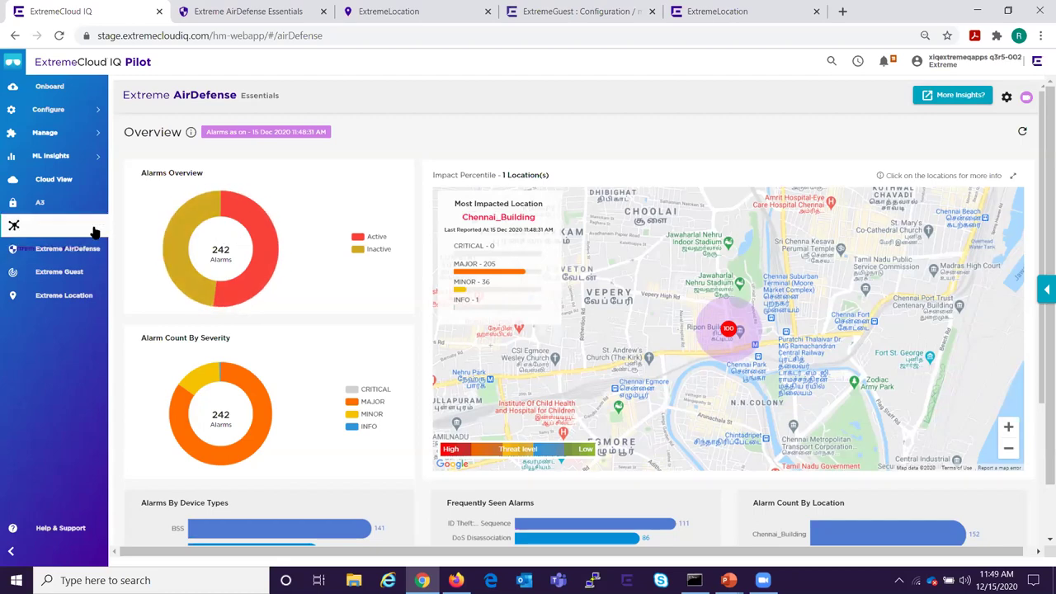
pyautogui.click(134, 108)
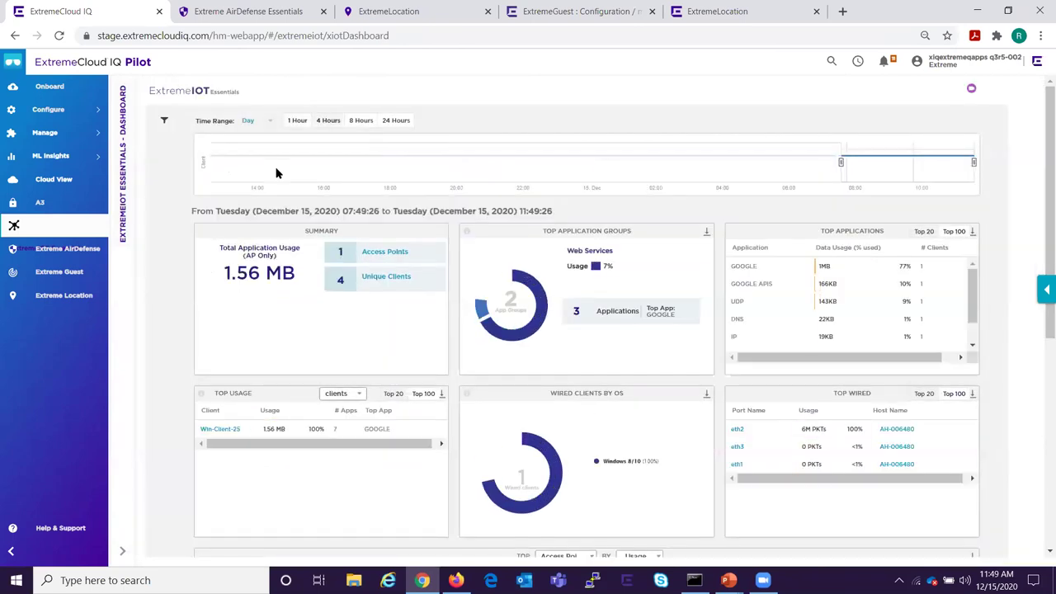
pyautogui.moveTo(544, 318)
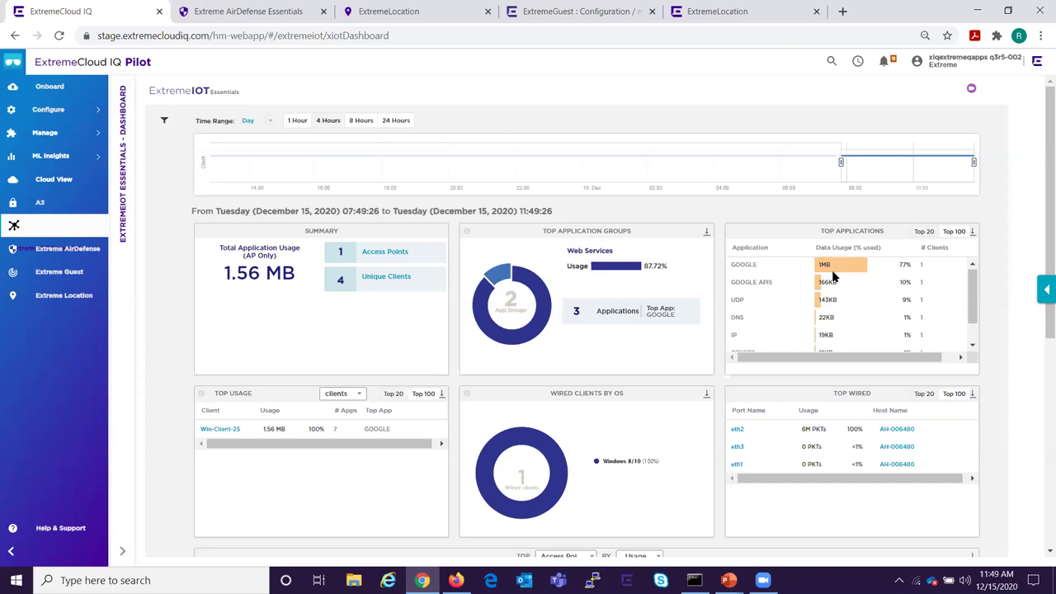
pyautogui.scroll(-1, 830, 278)
pyautogui.scroll(-2, 607, 363)
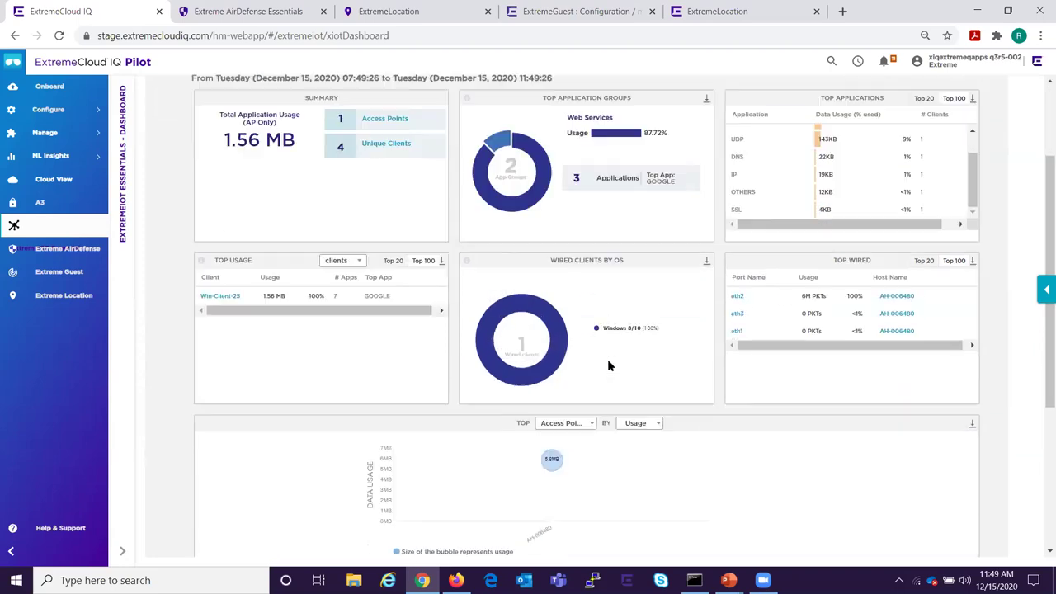
pyautogui.scroll(-2, 711, 373)
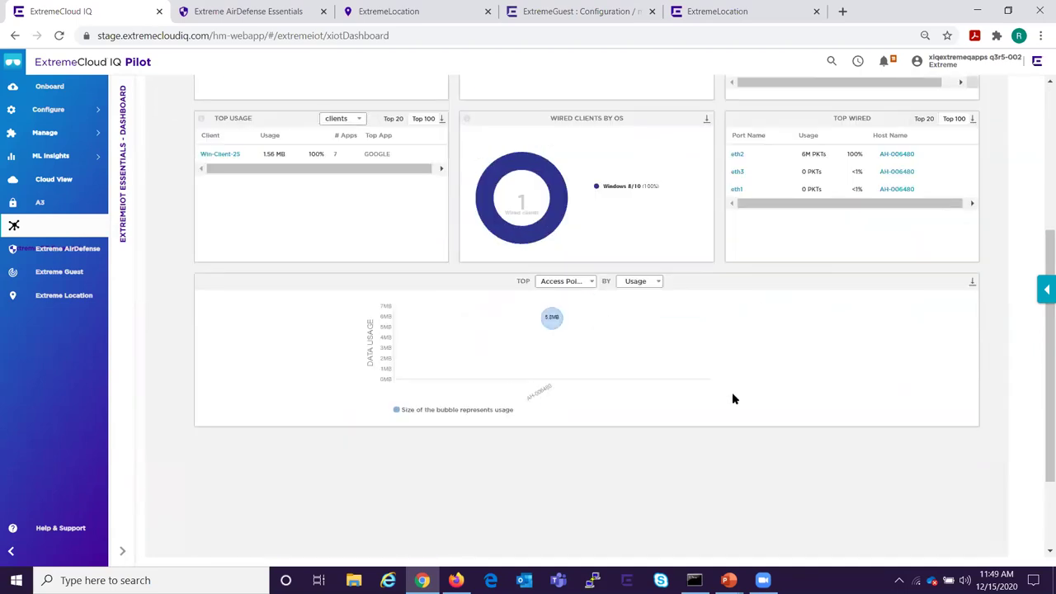
pyautogui.scroll(3, 732, 393)
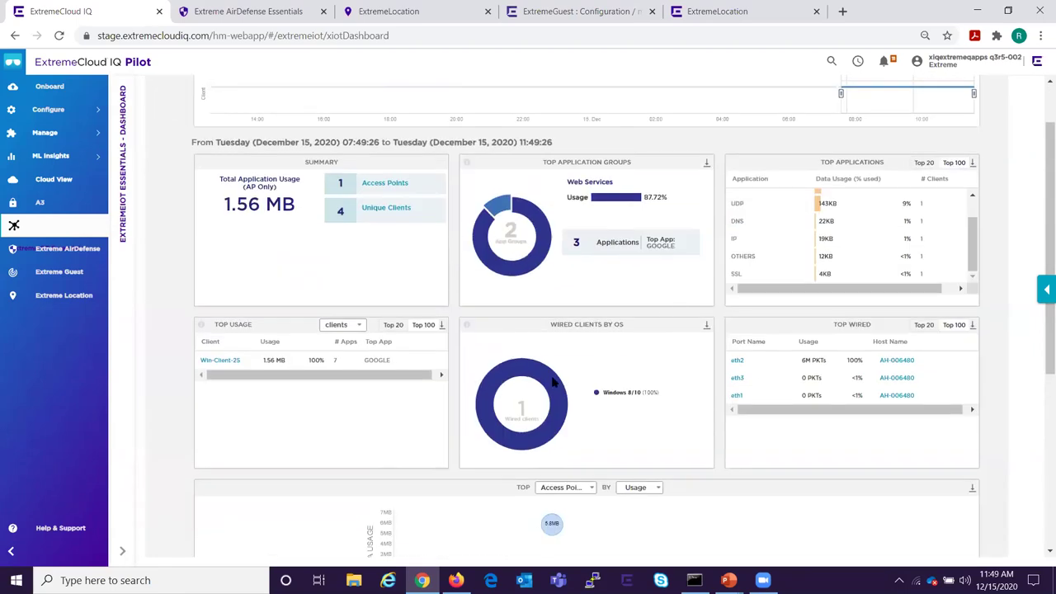
# Open the ExtremeIOT user profiles and view the settings of the Guests profile.
pyautogui.click(128, 180)
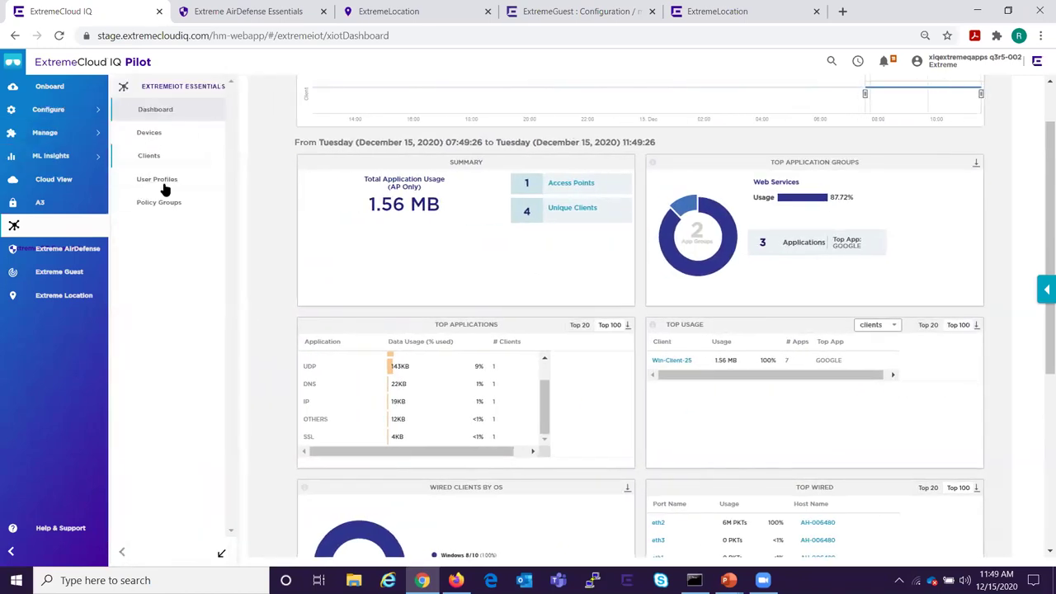
pyautogui.click(162, 179)
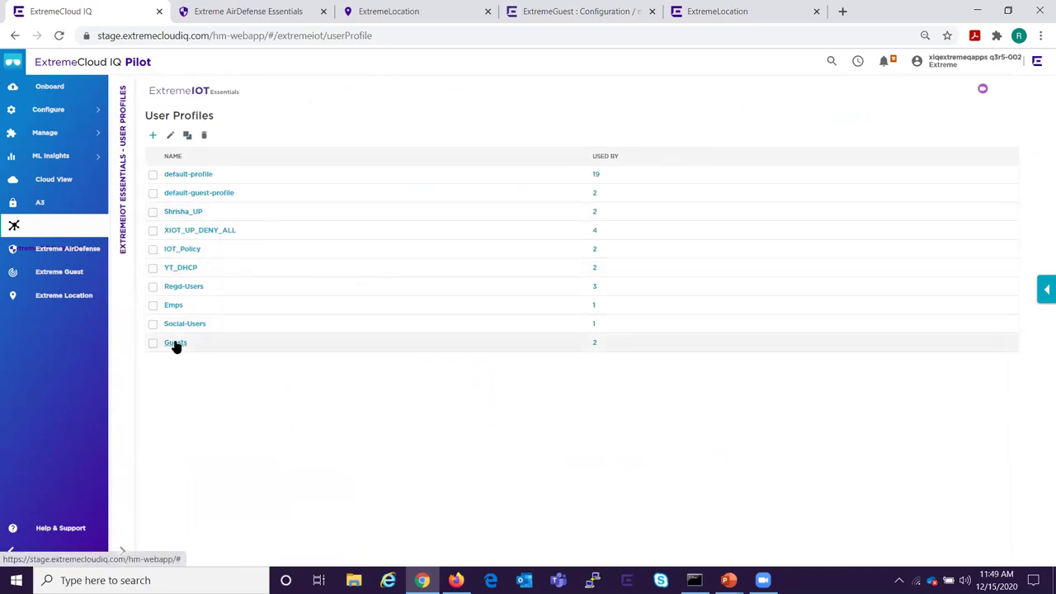
pyautogui.click(182, 342)
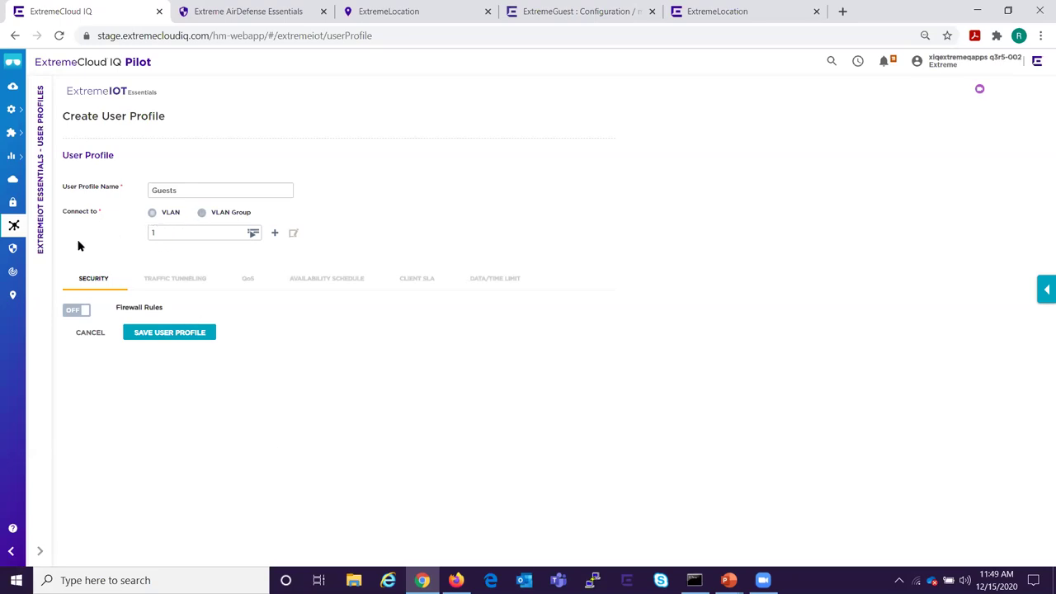
# View the ExtremeIOT policy groups, and open the list of connected clients.
pyautogui.click(41, 212)
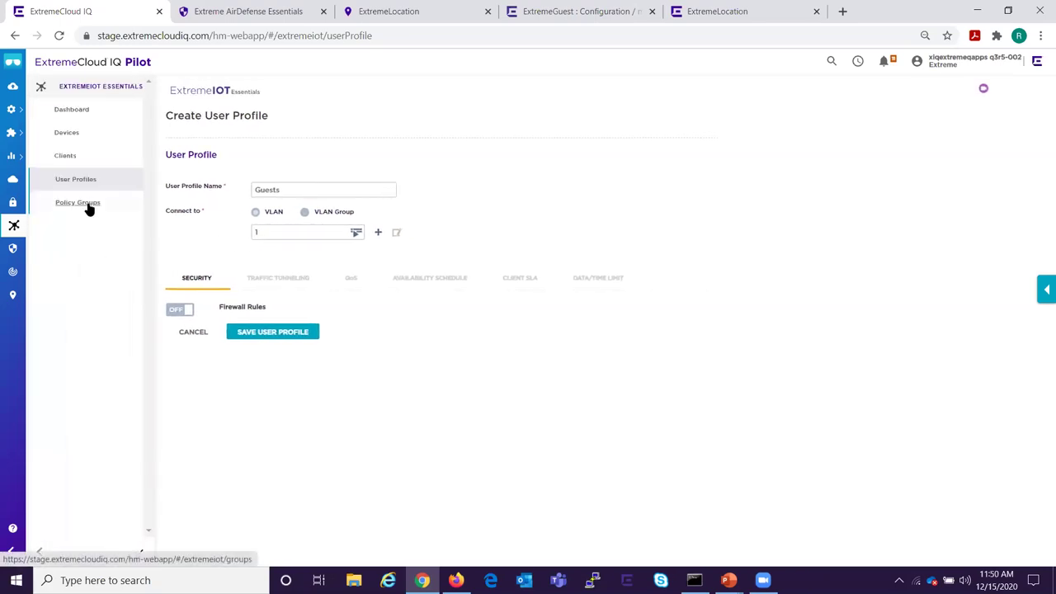
pyautogui.click(82, 202)
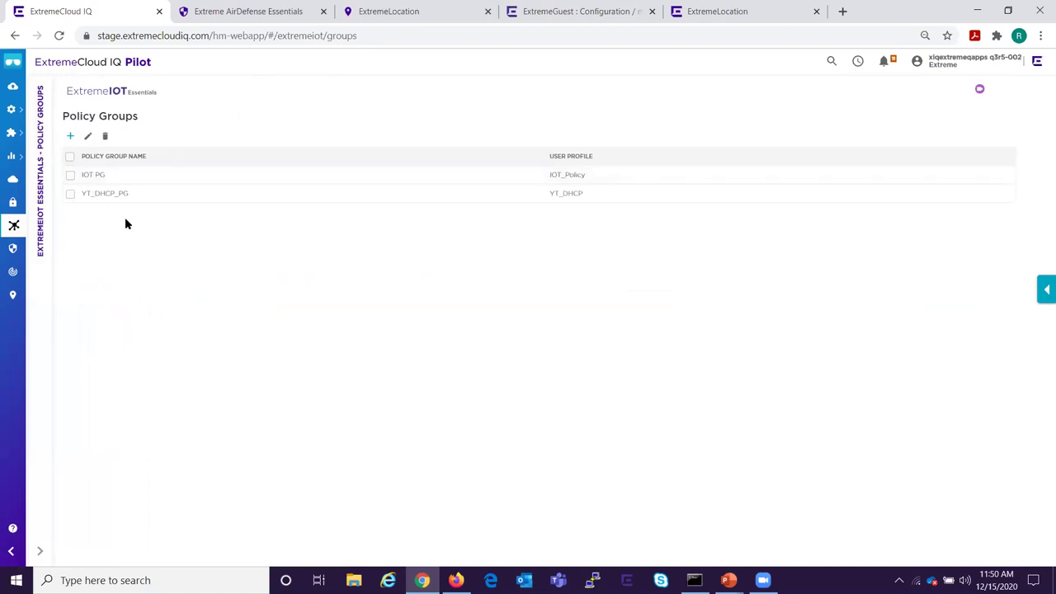
pyautogui.click(39, 235)
pyautogui.click(71, 159)
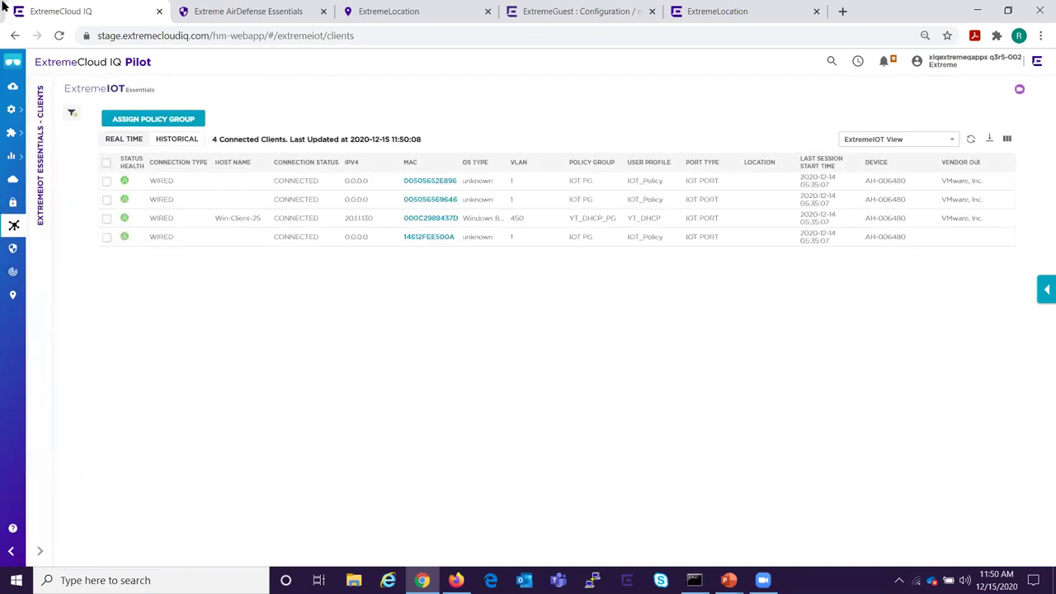
# Select client Win-Client-25 and view the policy groups available for assignment, closing the dialog without assigning one.
pyautogui.click(10, 551)
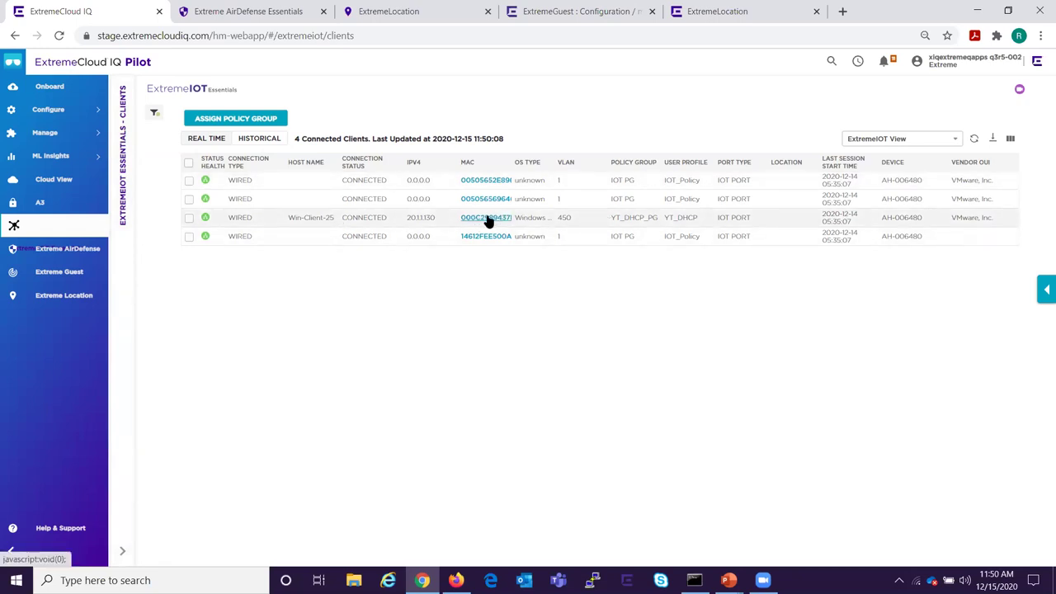
pyautogui.click(189, 218)
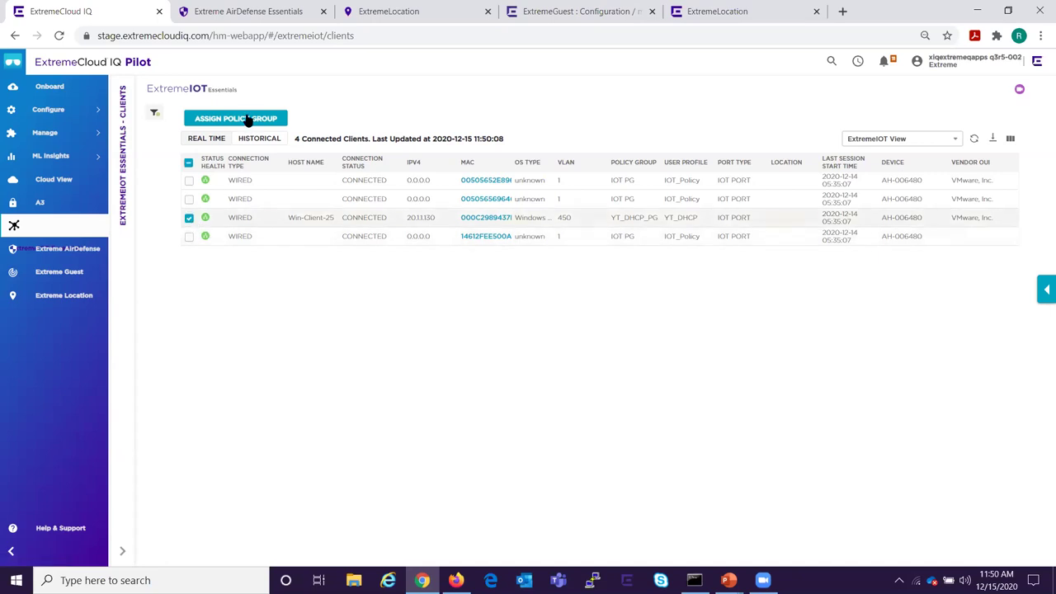
pyautogui.click(248, 119)
pyautogui.click(466, 139)
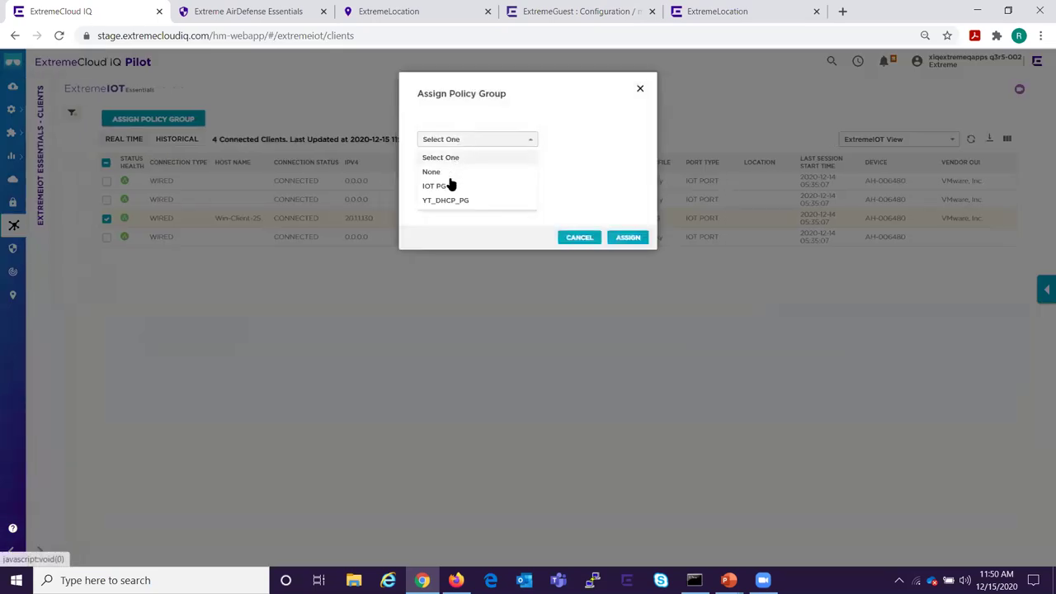
pyautogui.click(640, 88)
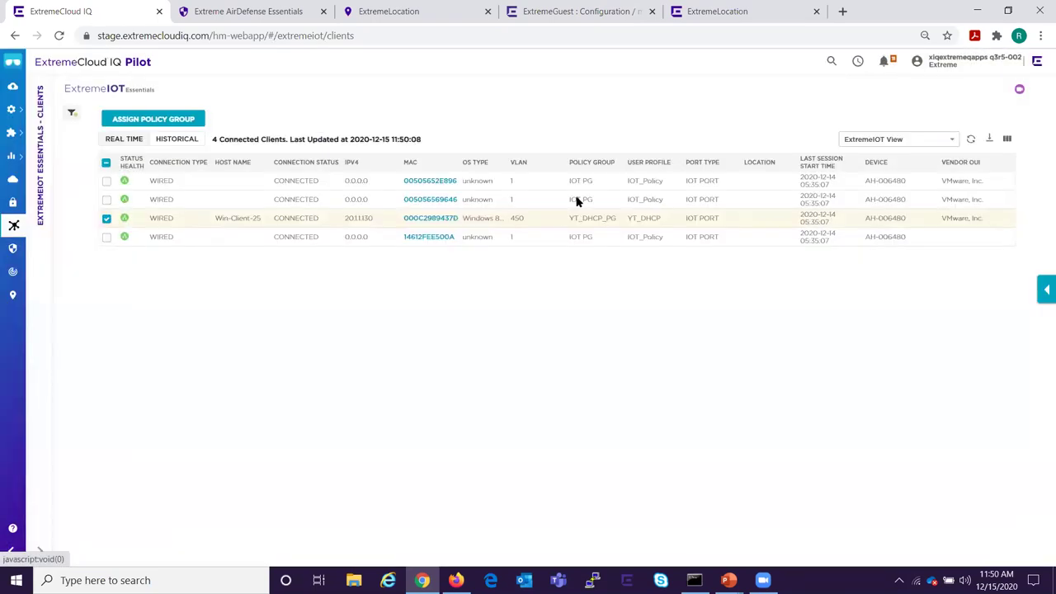
# Open the ExtremeIOT Devices list, select access point AH-006480, and choose to update it.
pyautogui.click(45, 169)
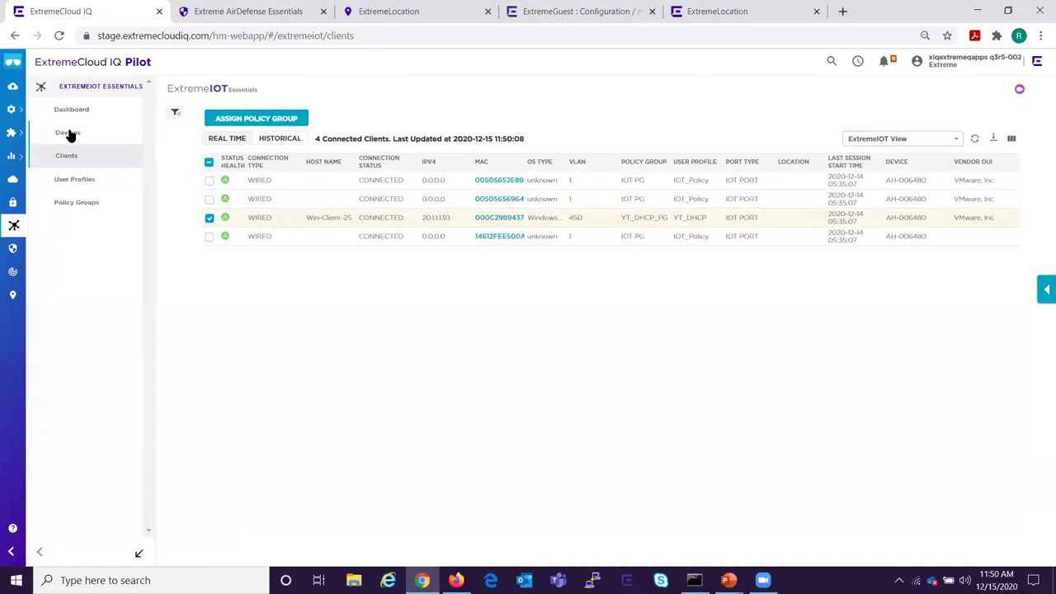
pyautogui.click(70, 134)
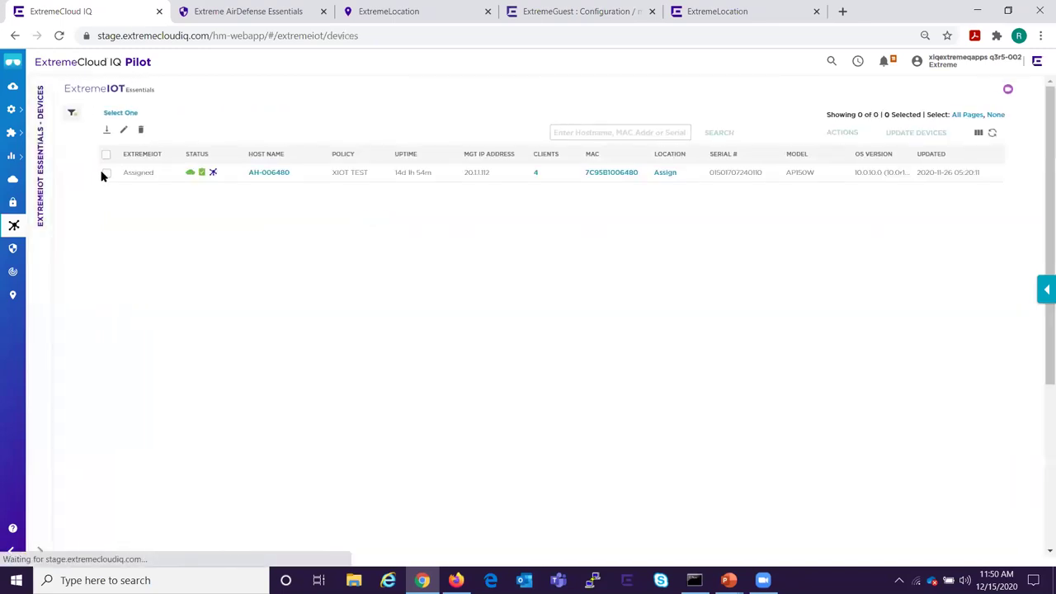
pyautogui.click(106, 173)
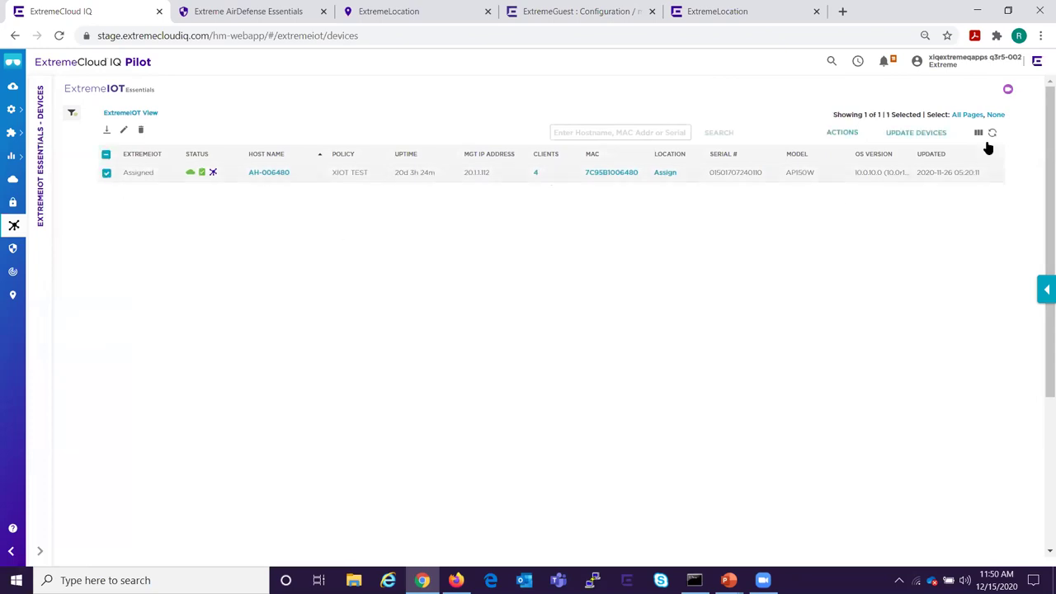
pyautogui.click(916, 134)
# Switch to the OCR V3.pptx presentation in PowerPoint, resume the slide show at the Demo slide, and advance one slide.
pyautogui.moveTo(729, 580)
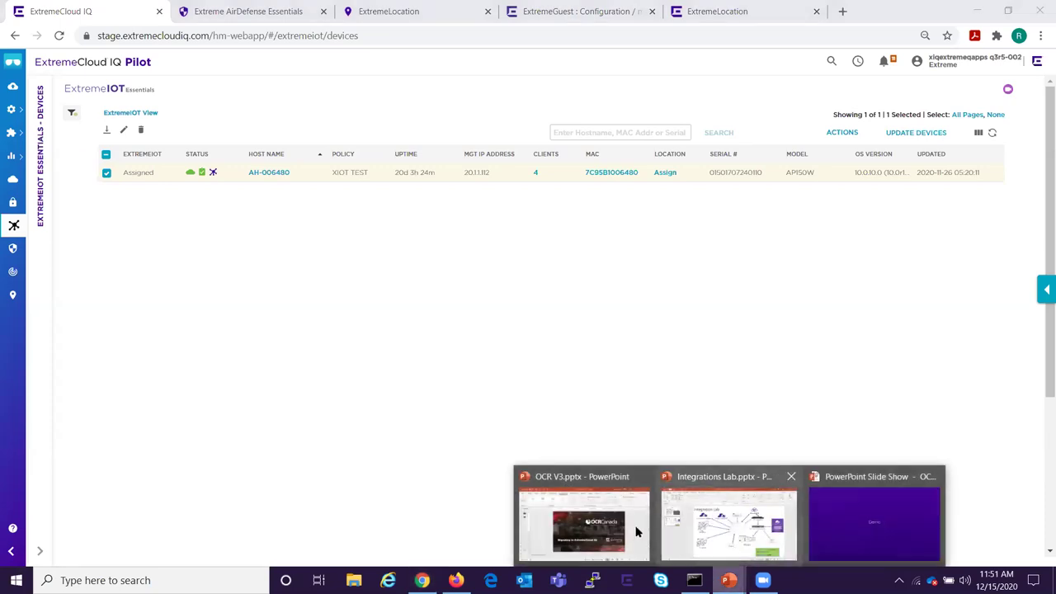
pyautogui.click(631, 537)
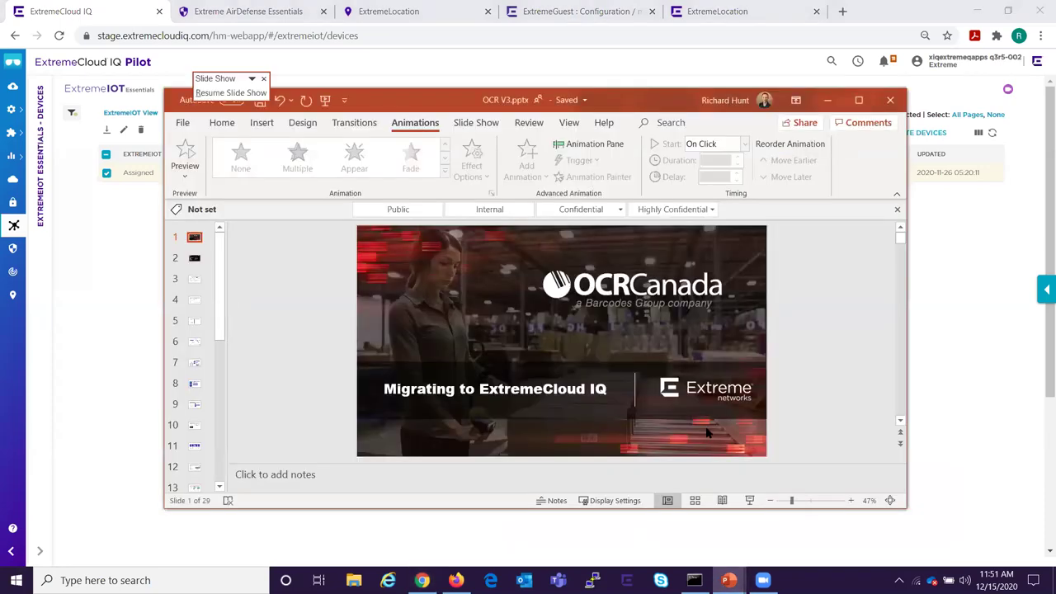
pyautogui.click(746, 503)
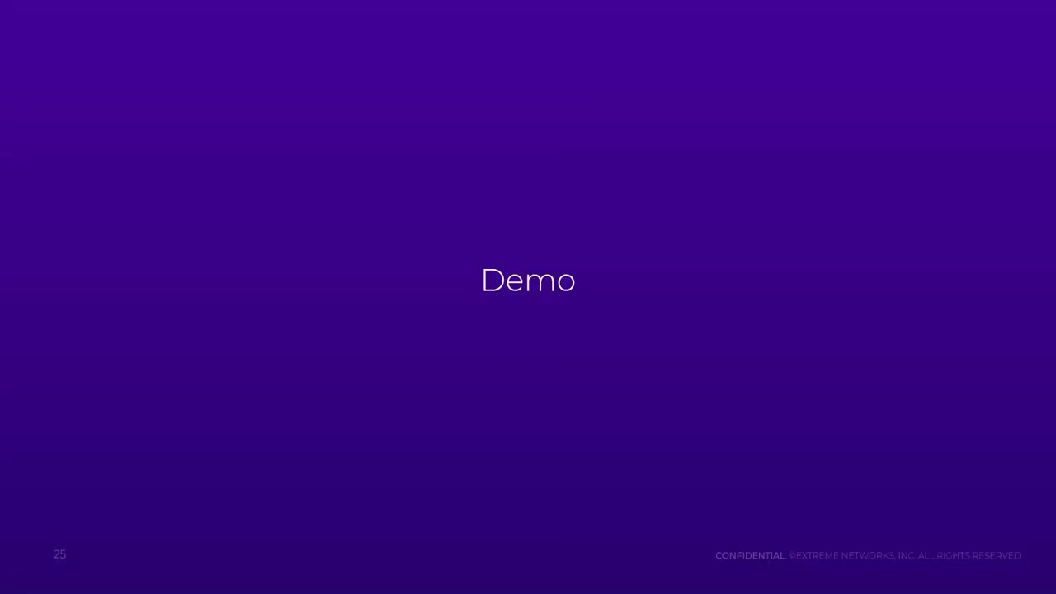
pyautogui.press('Right')
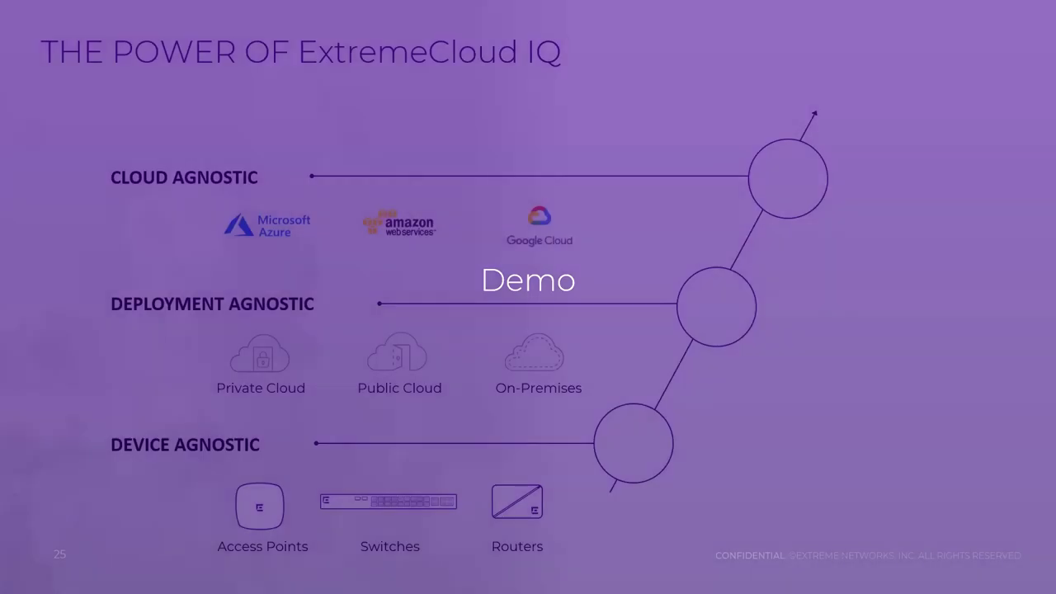